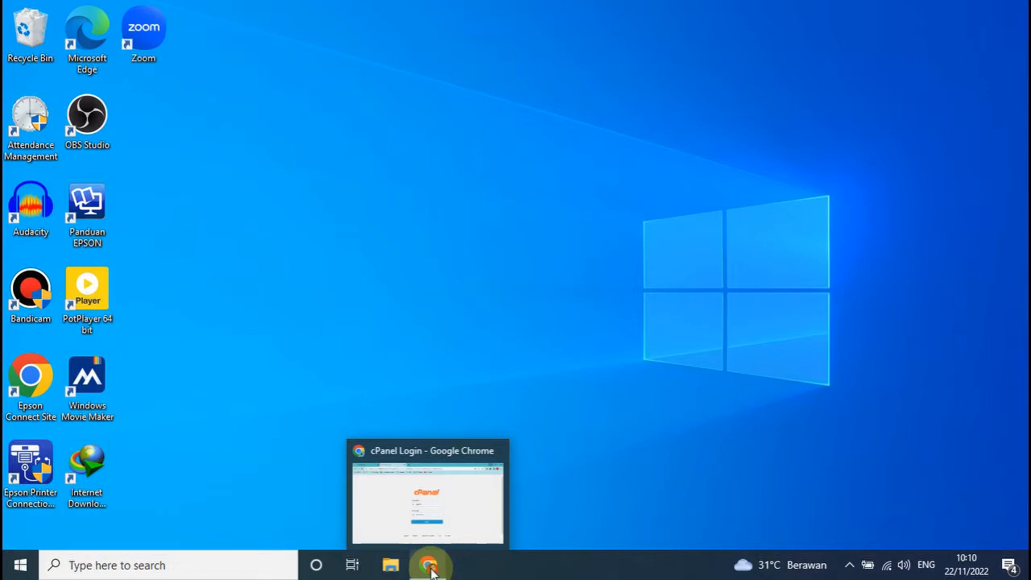
# - Sign in to cPanel and go from the dashboard's Domains section to Subdomains
pyautogui.click(429, 566)
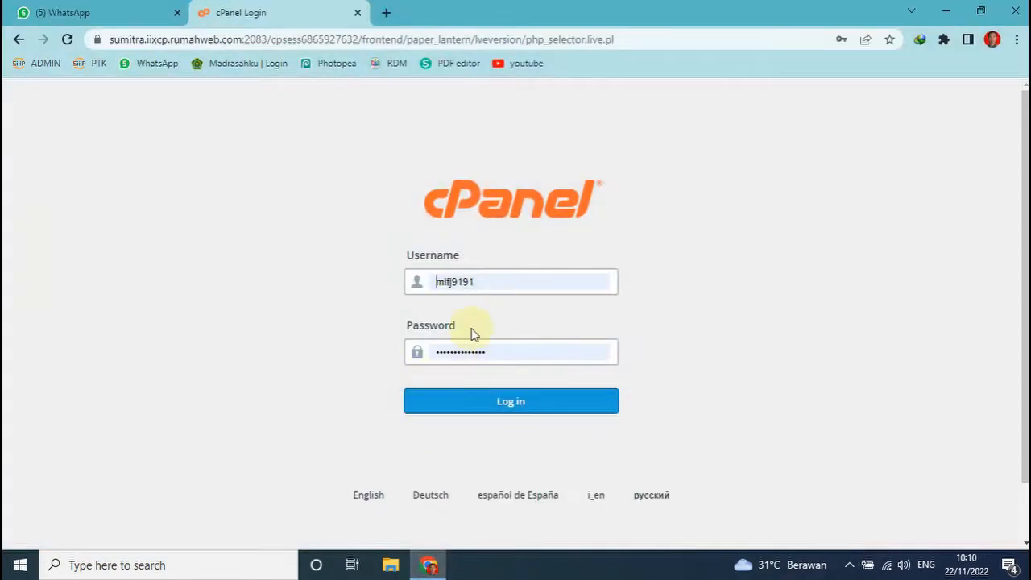
pyautogui.click(525, 400)
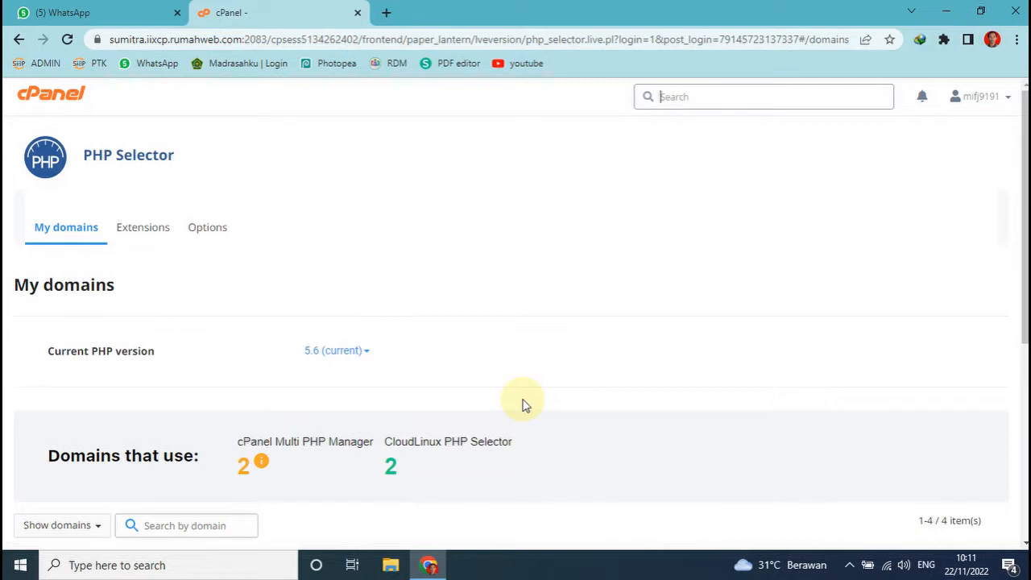
pyautogui.click(48, 100)
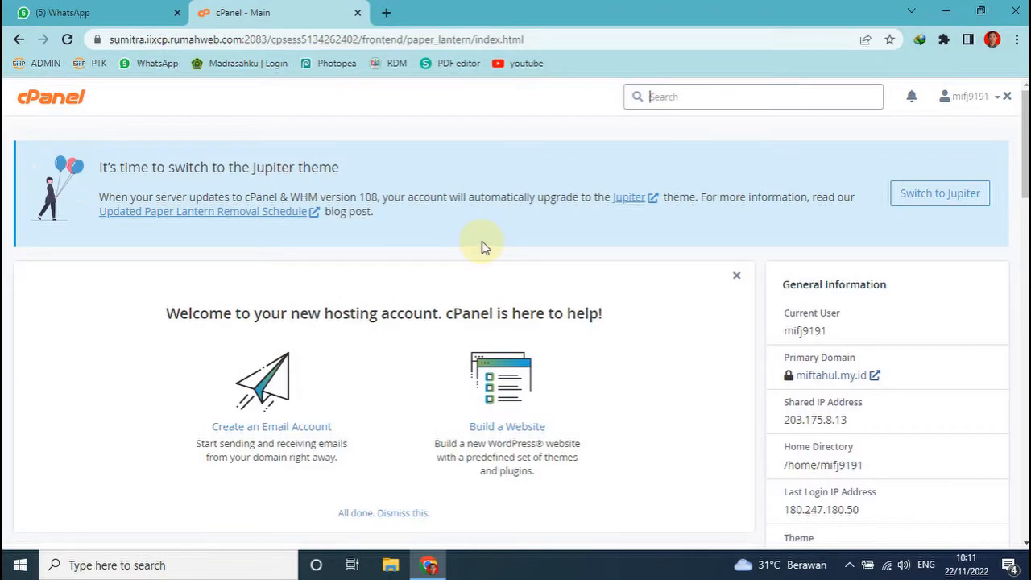
pyautogui.scroll(-5, 451, 257)
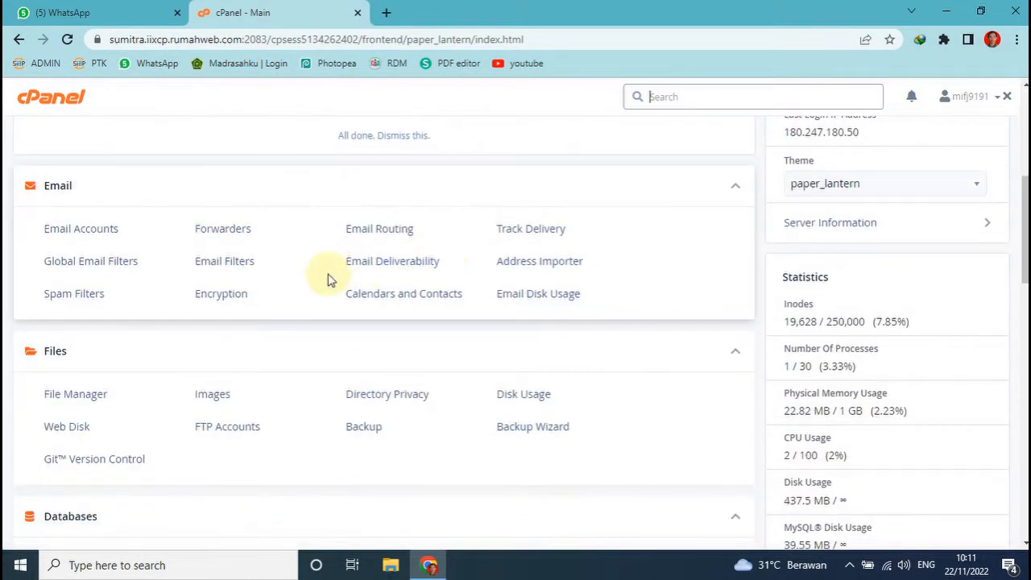
pyautogui.scroll(-3, 269, 321)
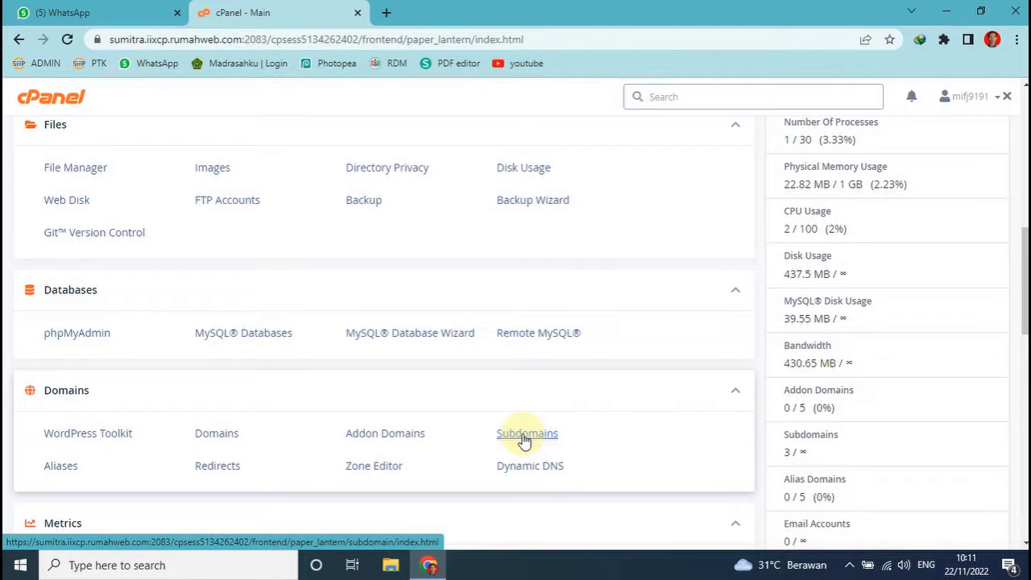
pyautogui.click(524, 438)
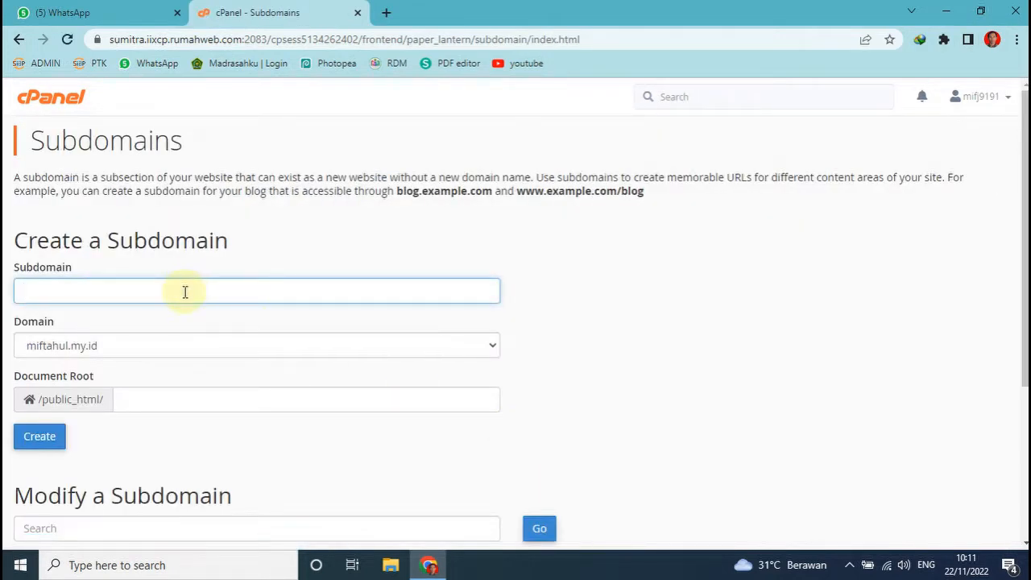
pyautogui.scroll(-2, 192, 328)
pyautogui.scroll(1, 190, 322)
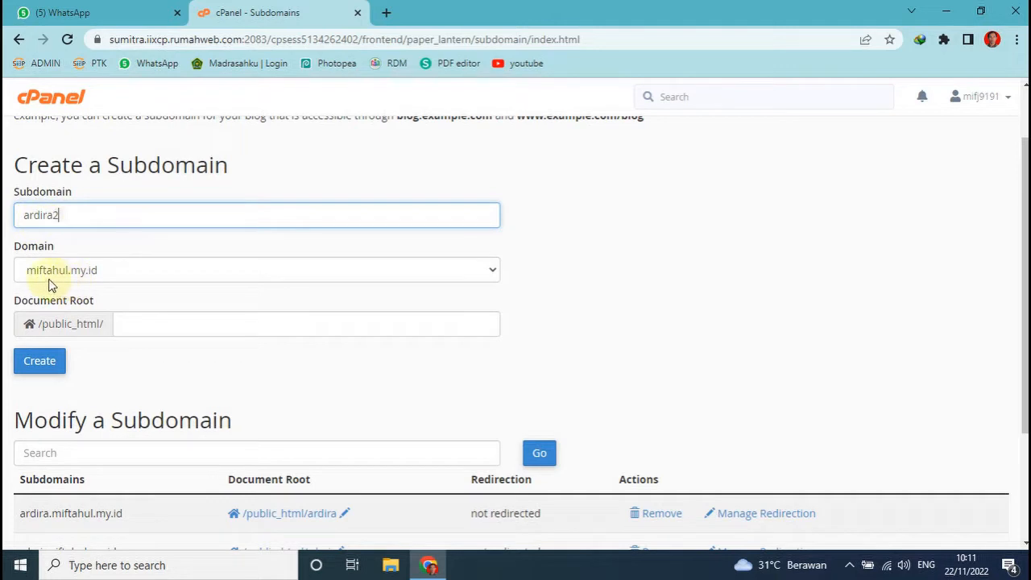
pyautogui.click(137, 323)
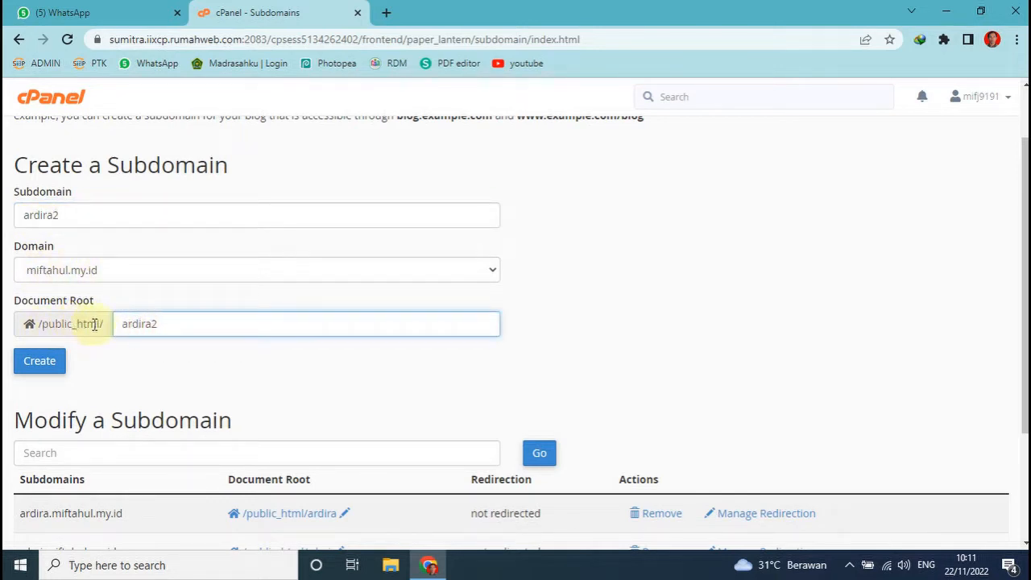
pyautogui.click(49, 364)
pyautogui.click(42, 363)
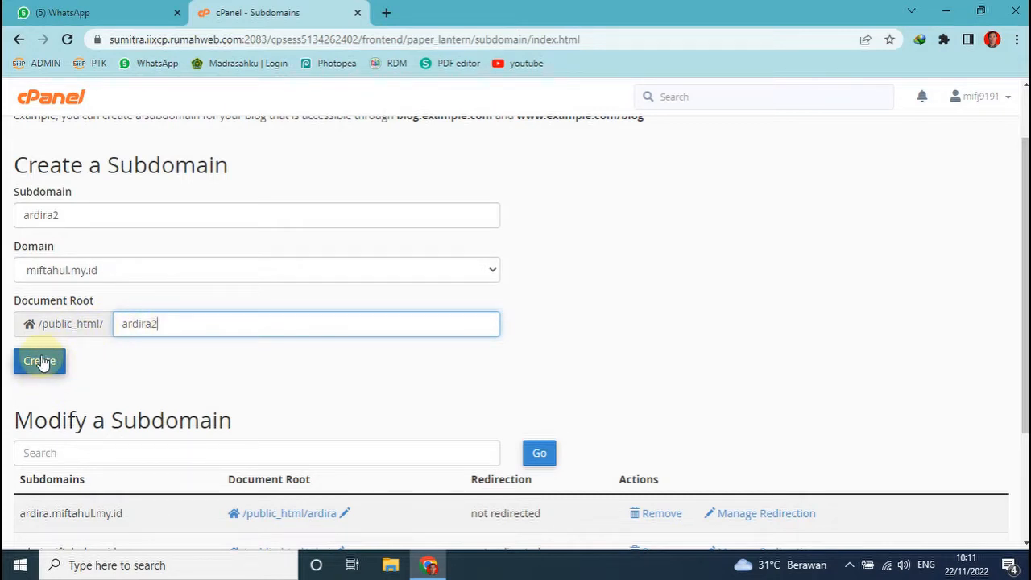
pyautogui.click(35, 366)
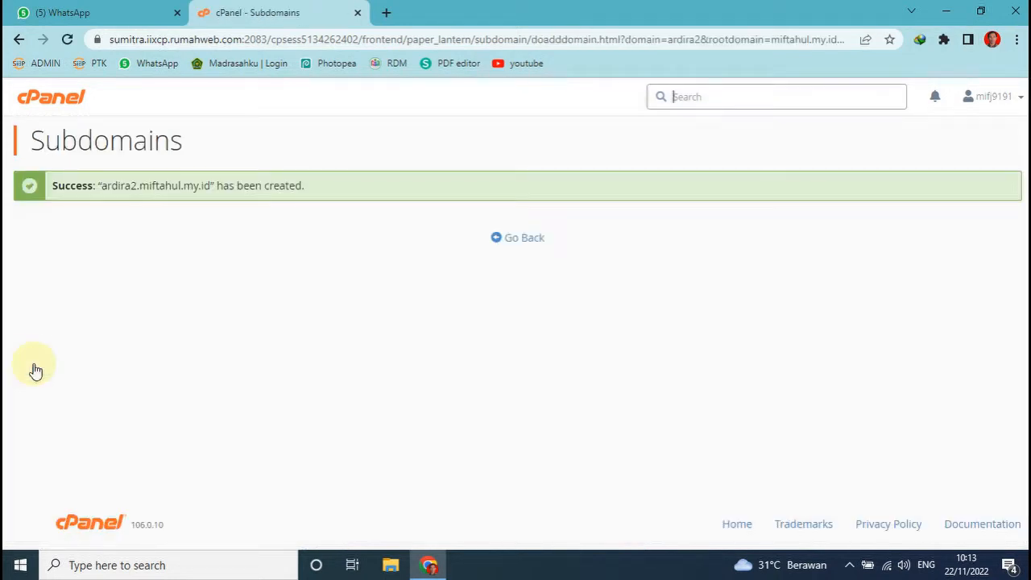
pyautogui.click(517, 247)
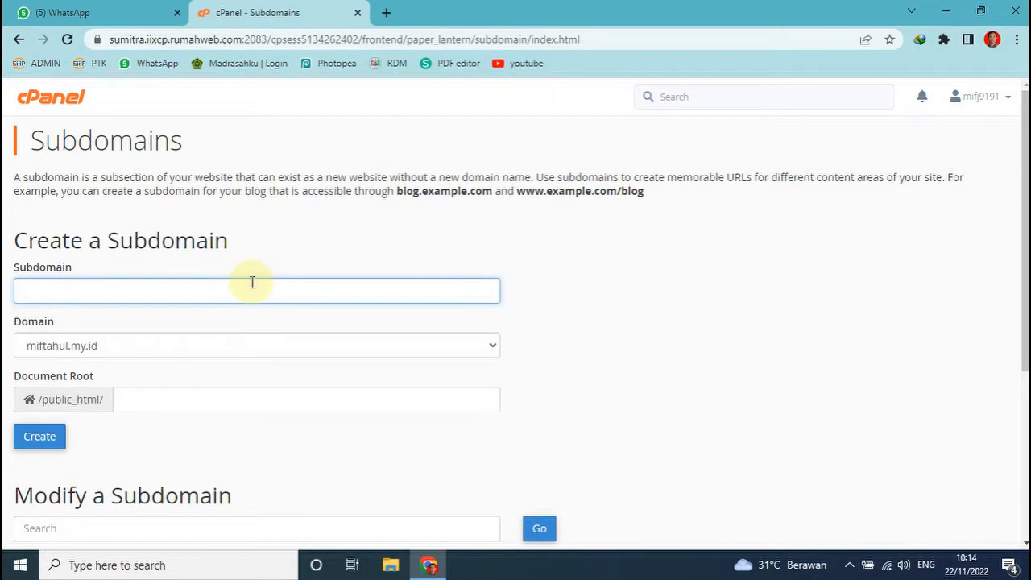
pyautogui.scroll(-3, 273, 361)
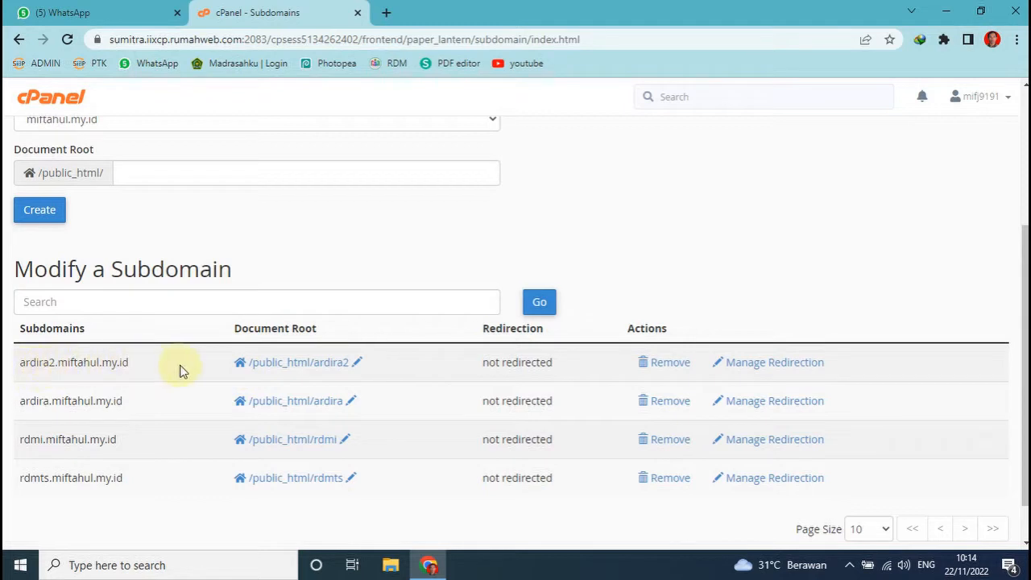
pyautogui.click(293, 367)
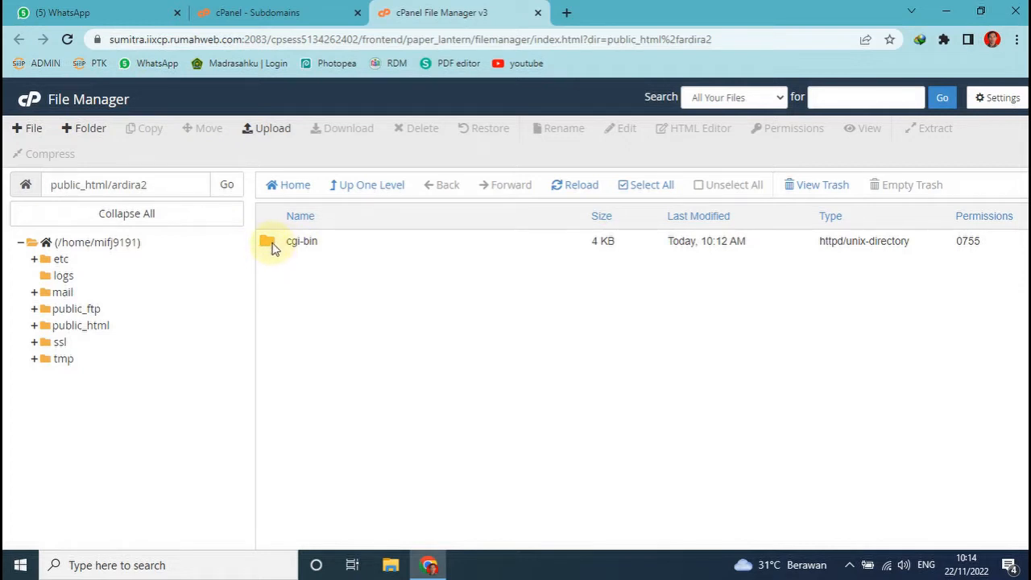
pyautogui.click(275, 244)
pyautogui.rightClick(275, 244)
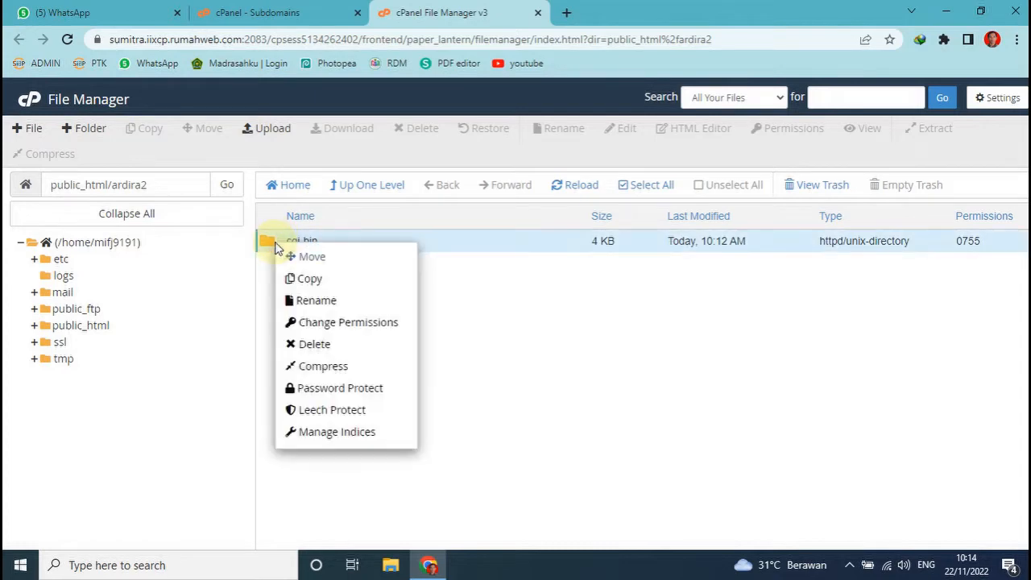
pyautogui.click(306, 344)
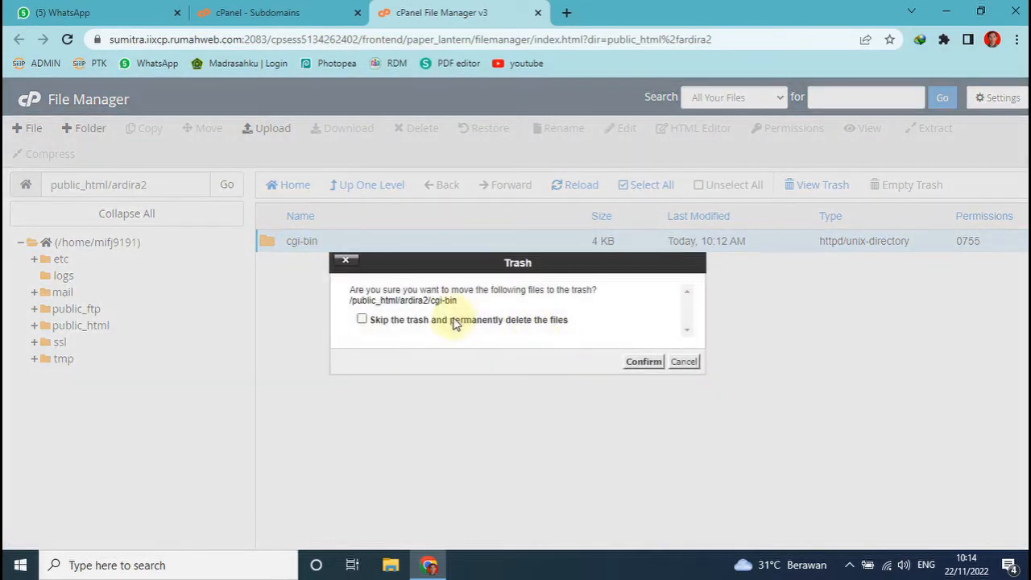
pyautogui.click(453, 323)
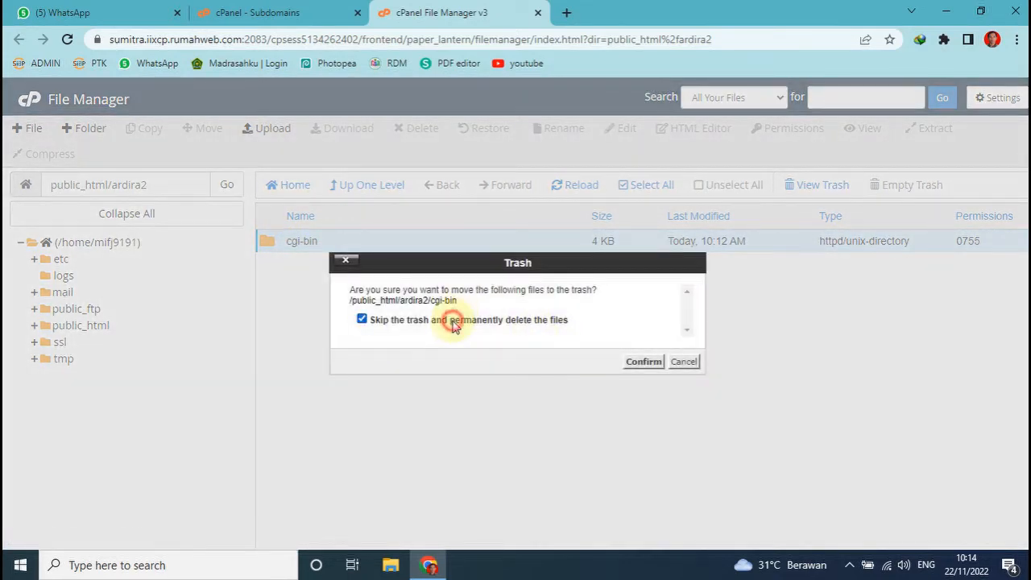
pyautogui.click(643, 363)
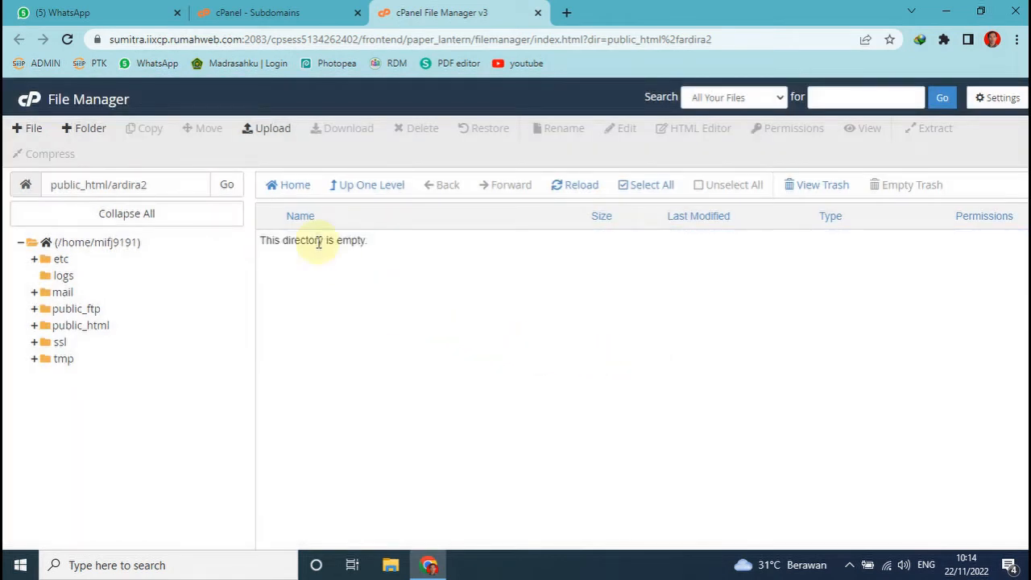
pyautogui.click(270, 133)
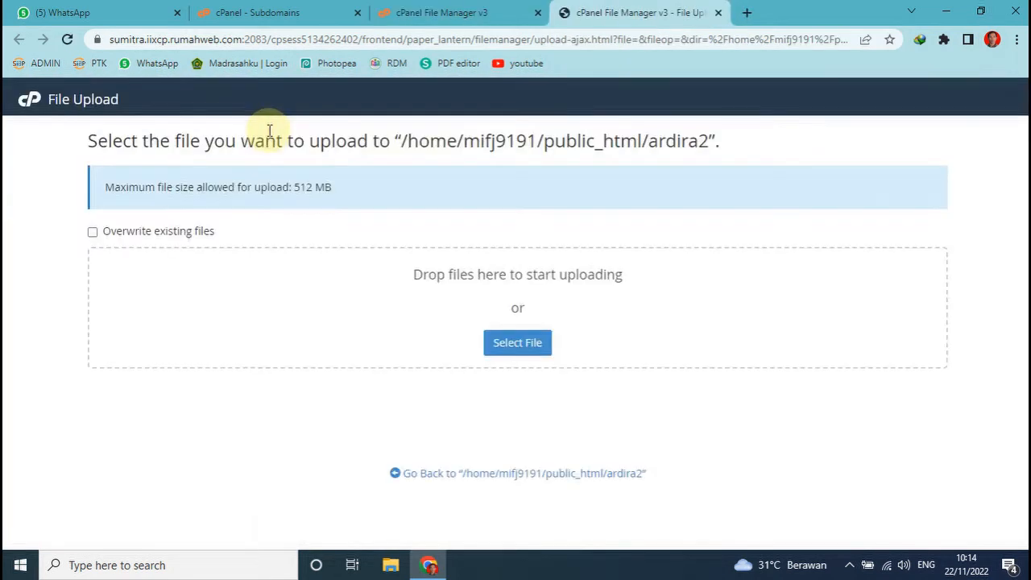
pyautogui.click(538, 352)
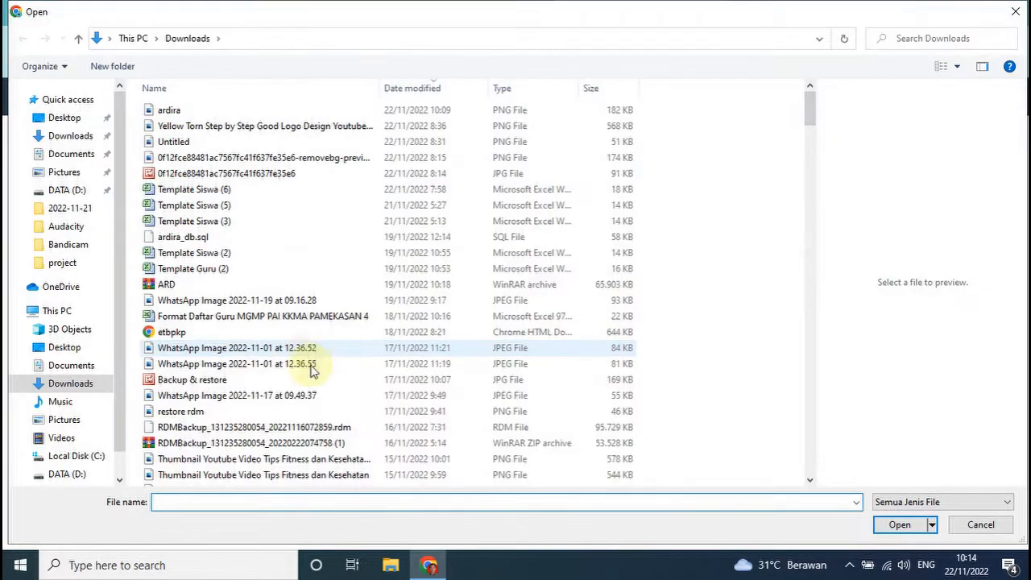
pyautogui.click(83, 390)
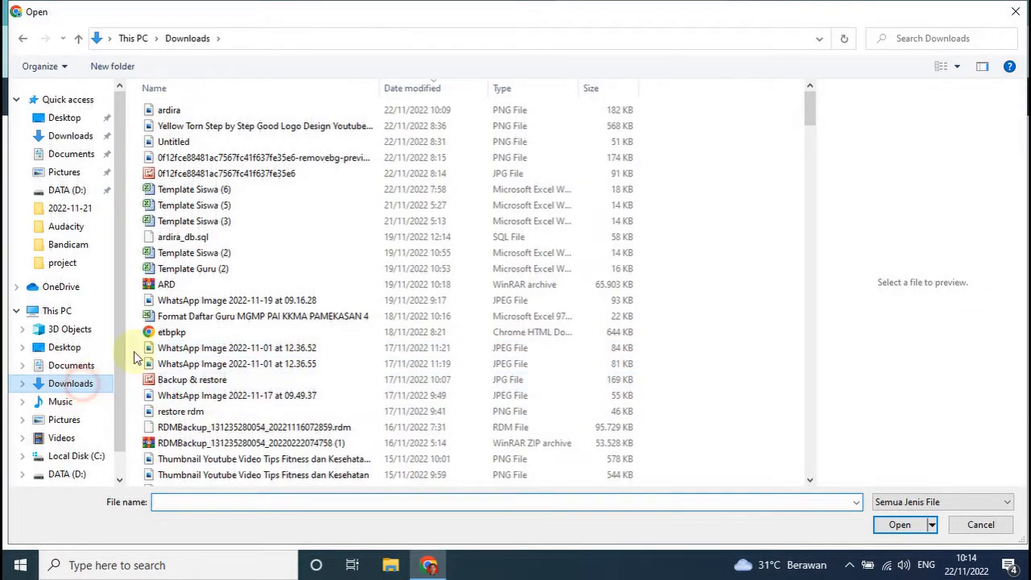
pyautogui.scroll(-2, 458, 202)
pyautogui.scroll(2, 435, 132)
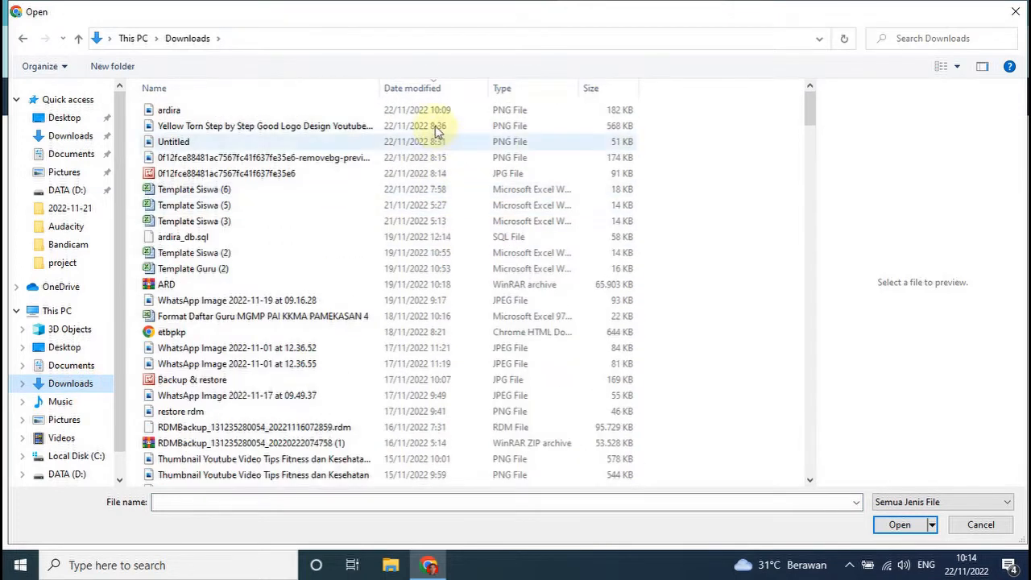
pyautogui.click(412, 88)
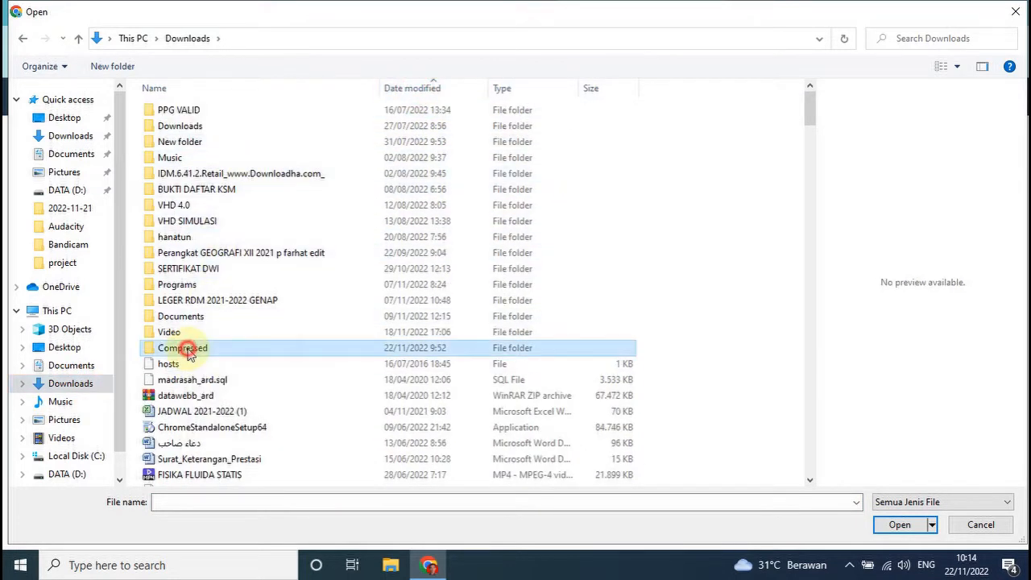
pyautogui.doubleClick(190, 356)
pyautogui.scroll(-4, 288, 329)
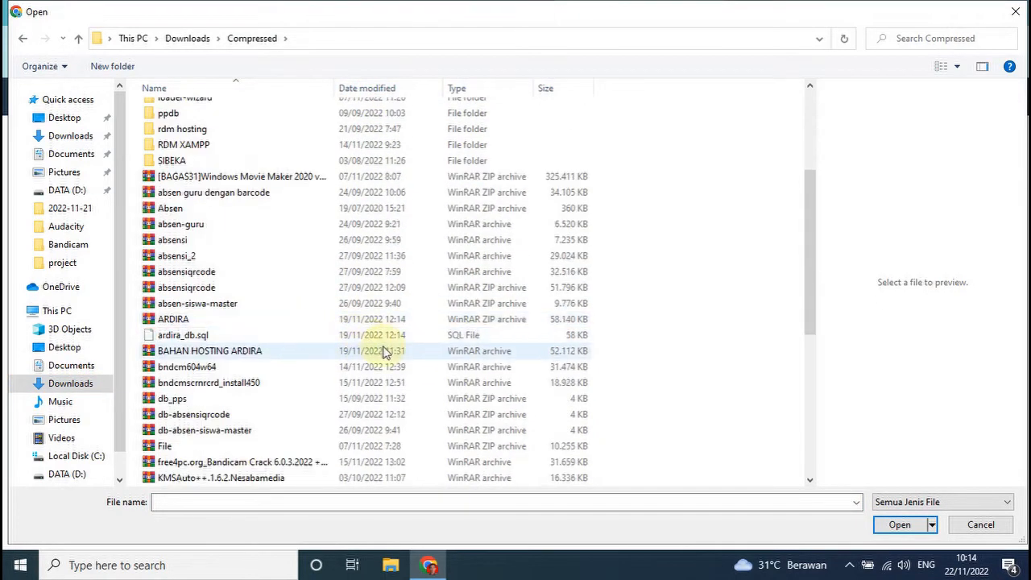
pyautogui.click(193, 319)
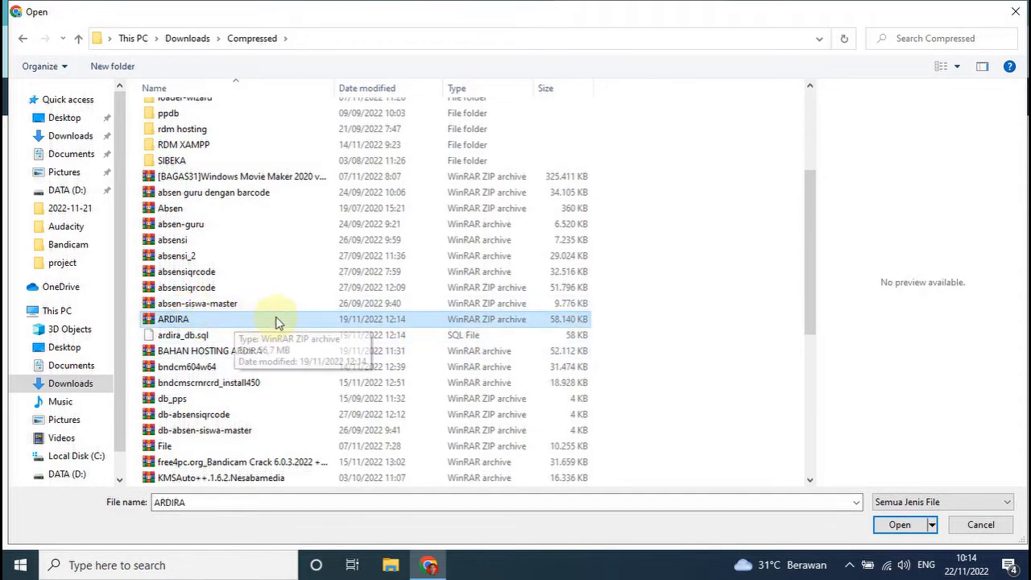
pyautogui.doubleClick(227, 321)
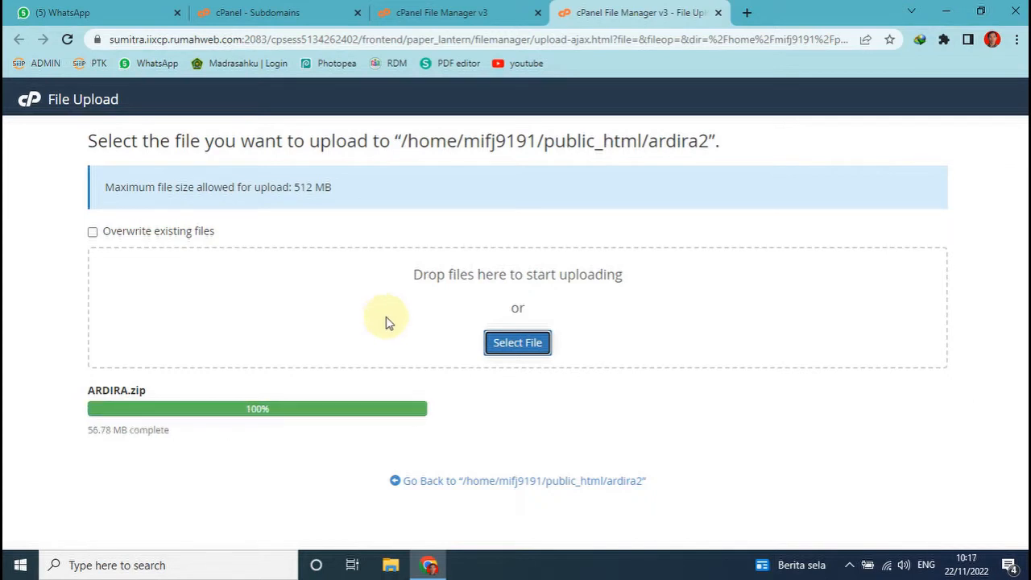
pyautogui.click(462, 483)
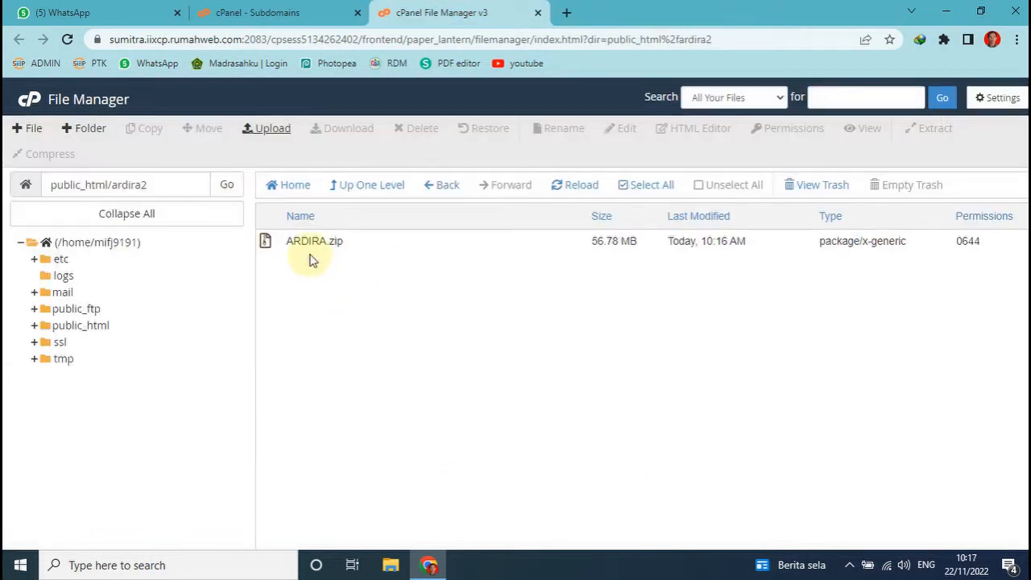
pyautogui.click(307, 242)
pyautogui.rightClick(308, 243)
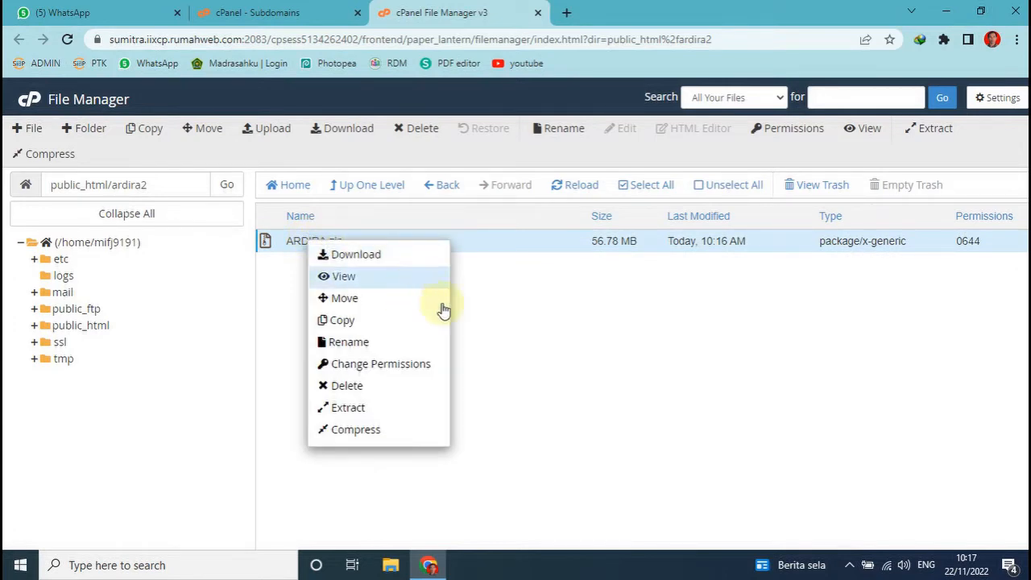
pyautogui.click(350, 407)
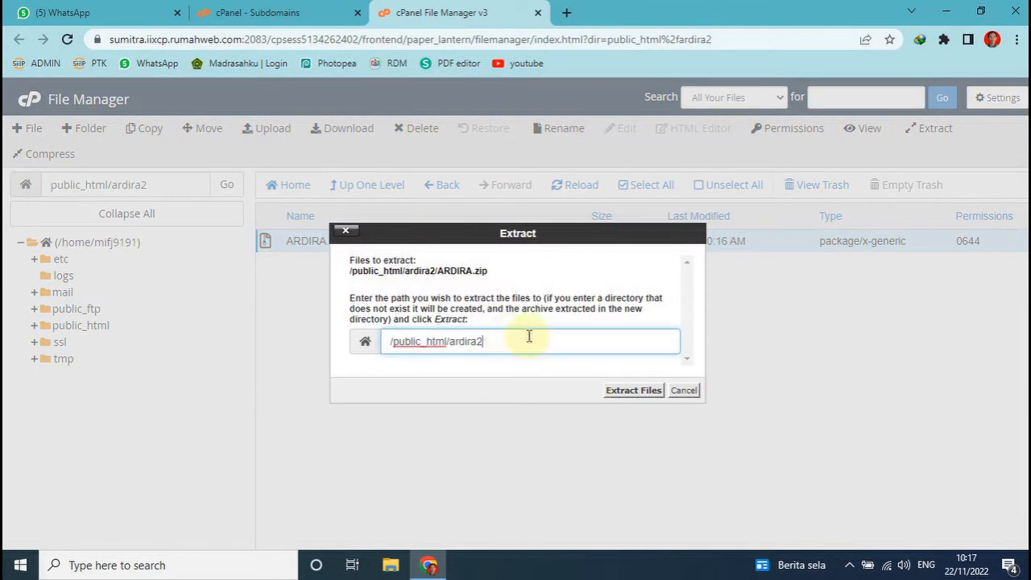
pyautogui.click(630, 390)
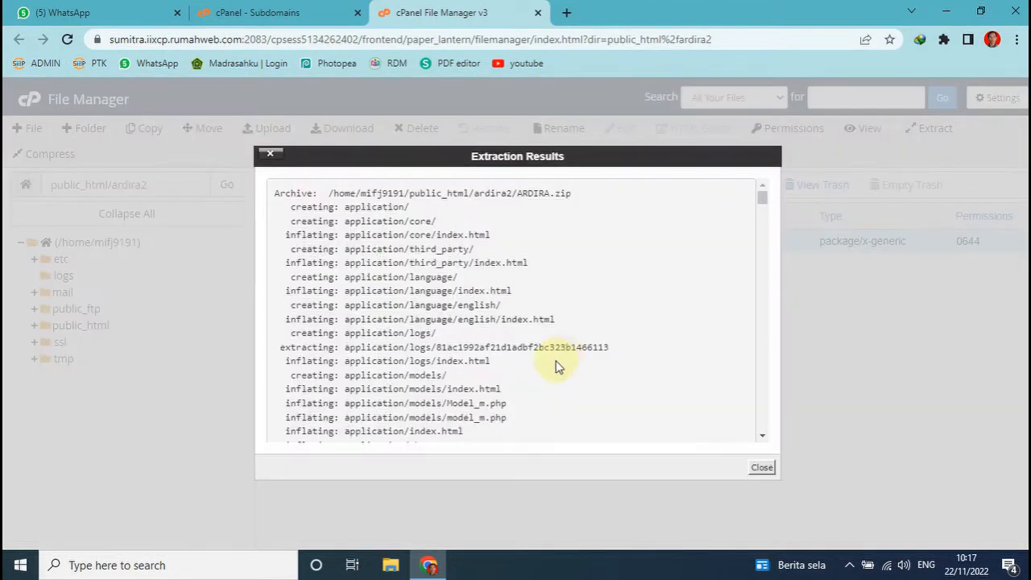
pyautogui.click(751, 477)
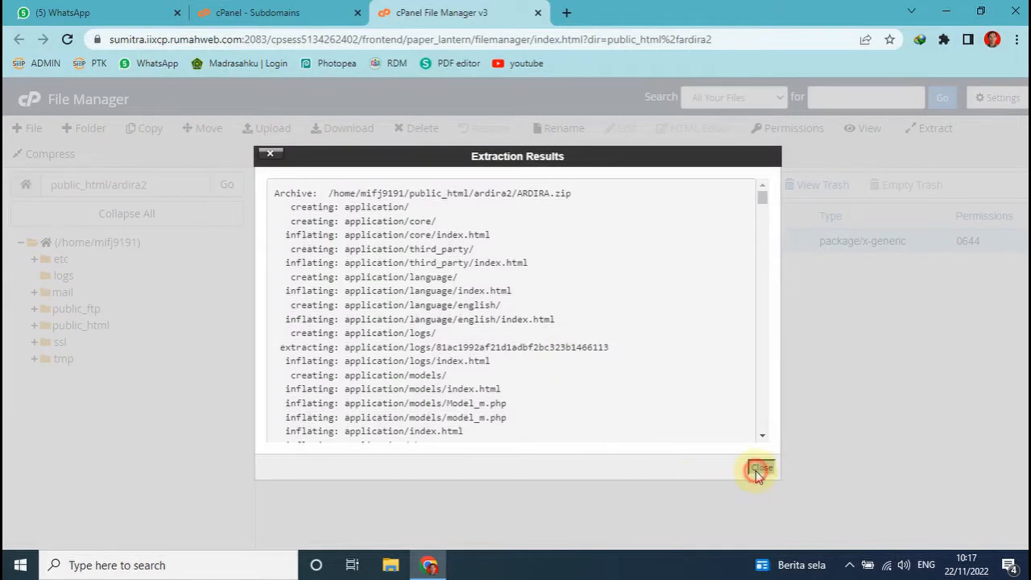
pyautogui.click(67, 40)
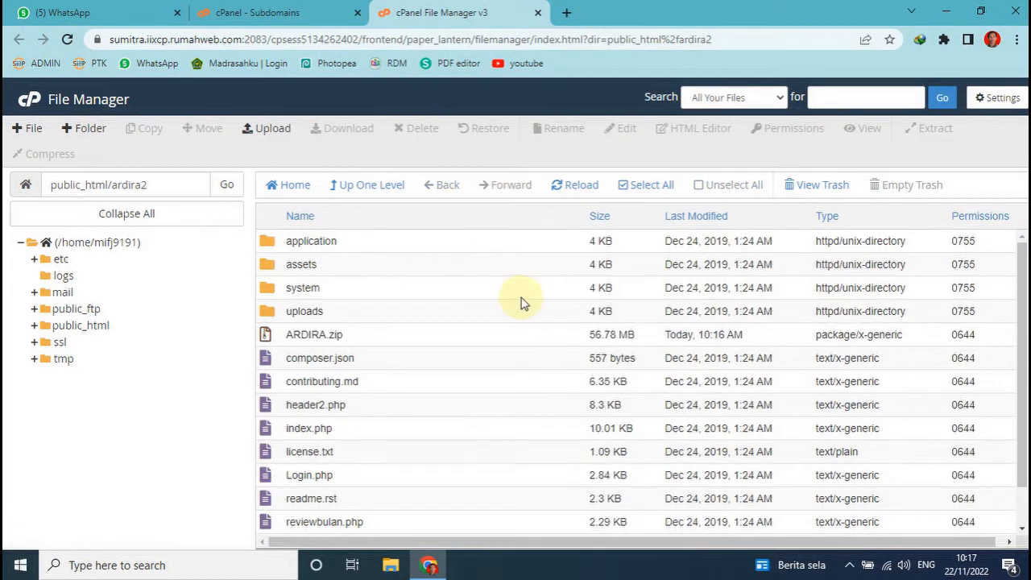
# - Delete ARDIRA.zip permanently, with 'Skip the trash' ticked
pyautogui.click(297, 335)
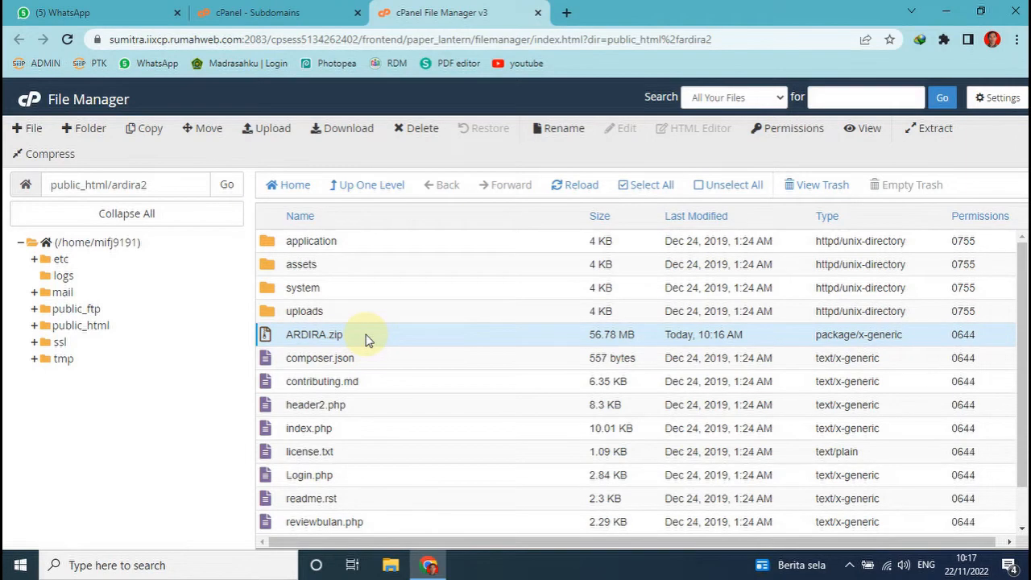
pyautogui.rightClick(365, 337)
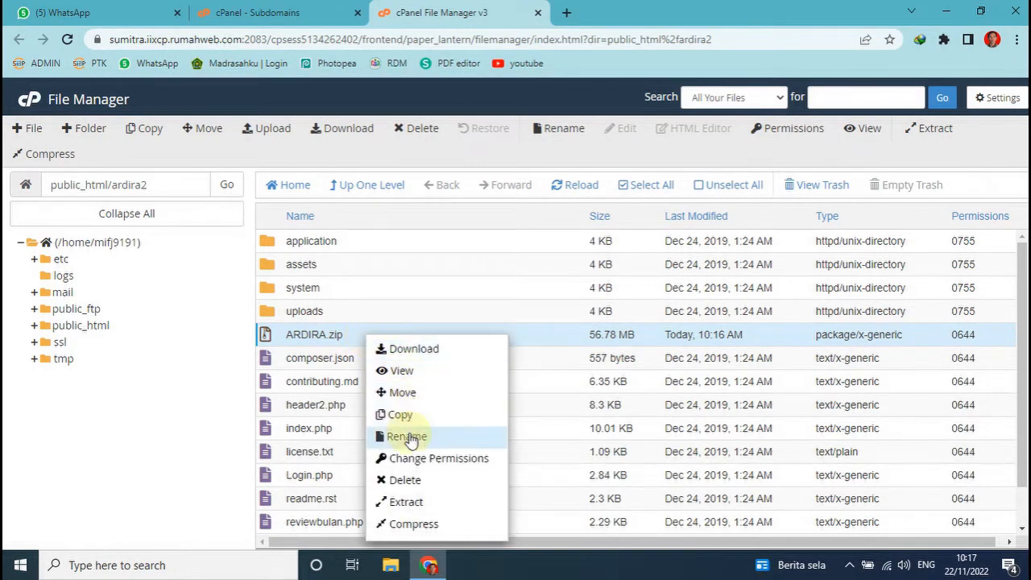
pyautogui.click(407, 479)
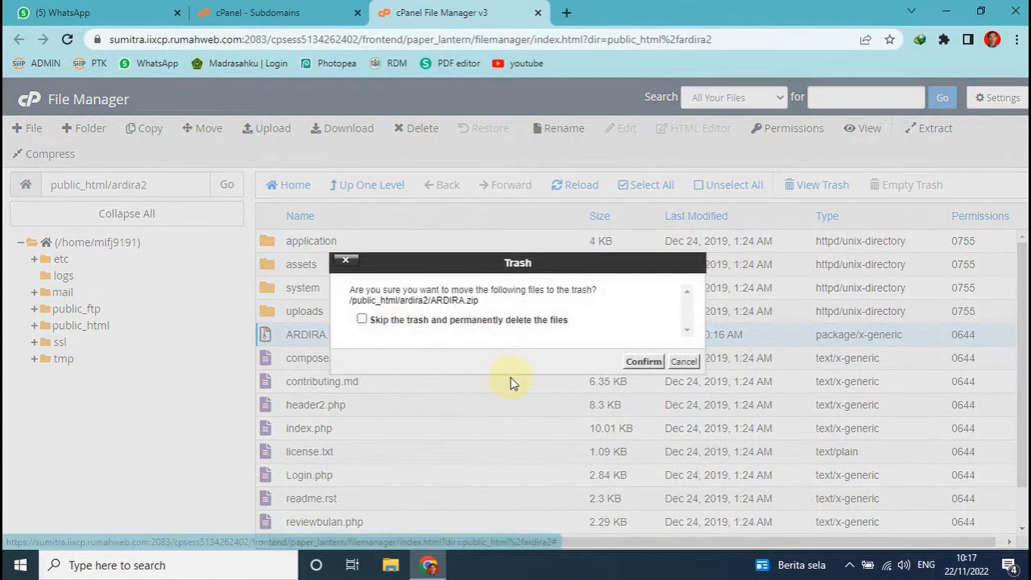
pyautogui.click(362, 319)
pyautogui.click(642, 361)
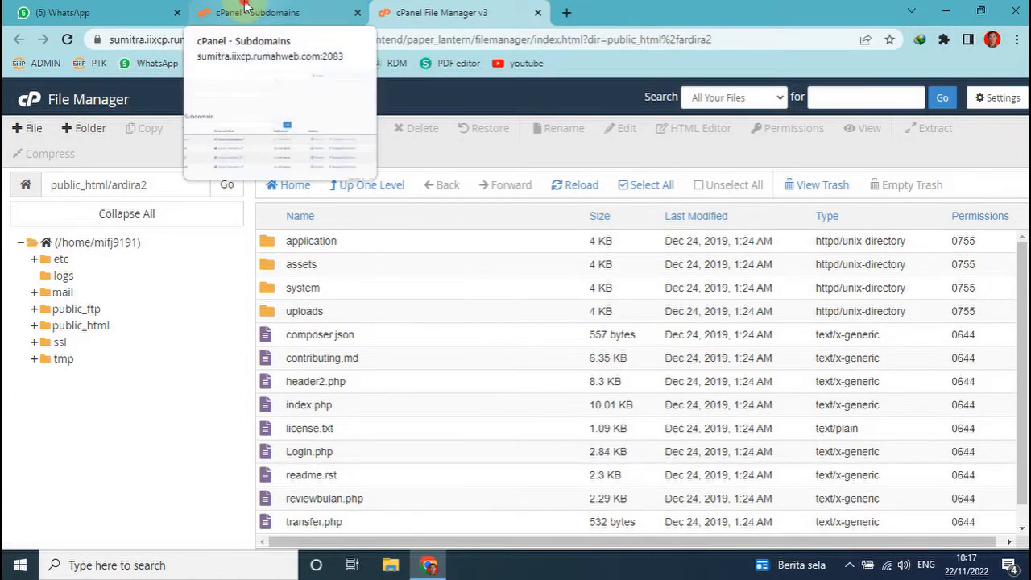
# - Go from the cPanel home page to MySQL Databases
pyautogui.click(246, 7)
pyautogui.scroll(3, 121, 95)
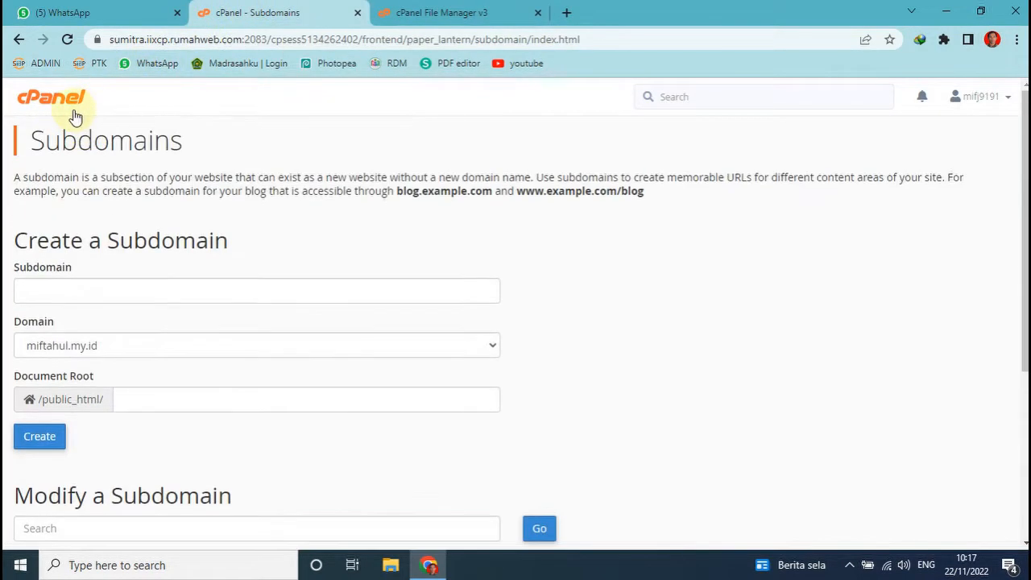
pyautogui.click(57, 98)
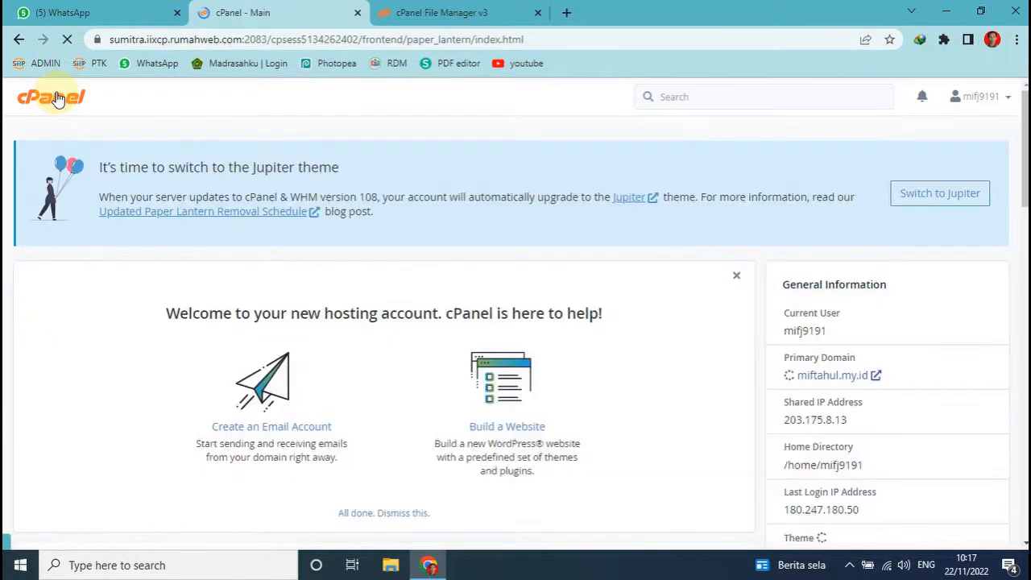
pyautogui.scroll(-3, 138, 197)
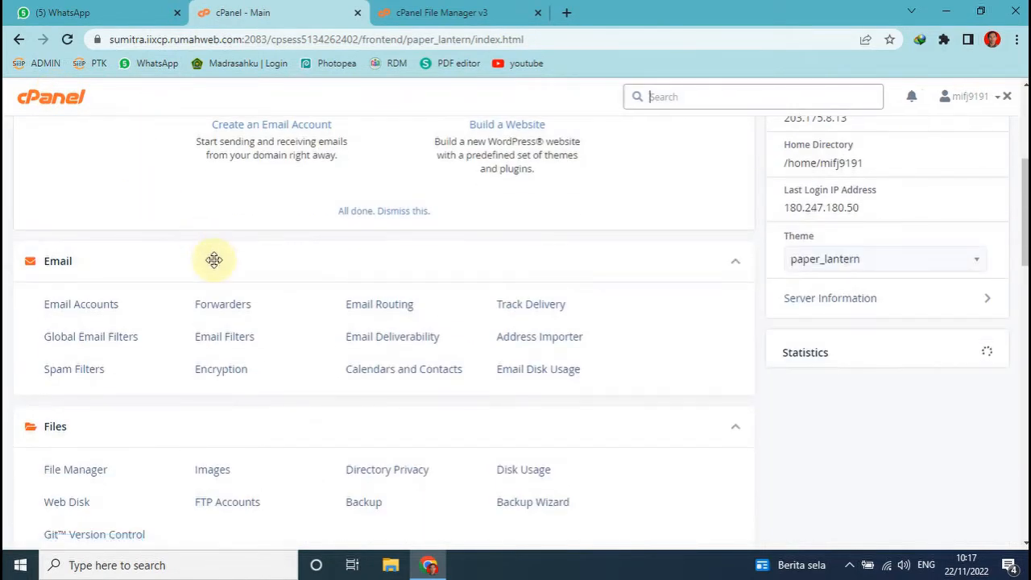
pyautogui.scroll(-3, 219, 254)
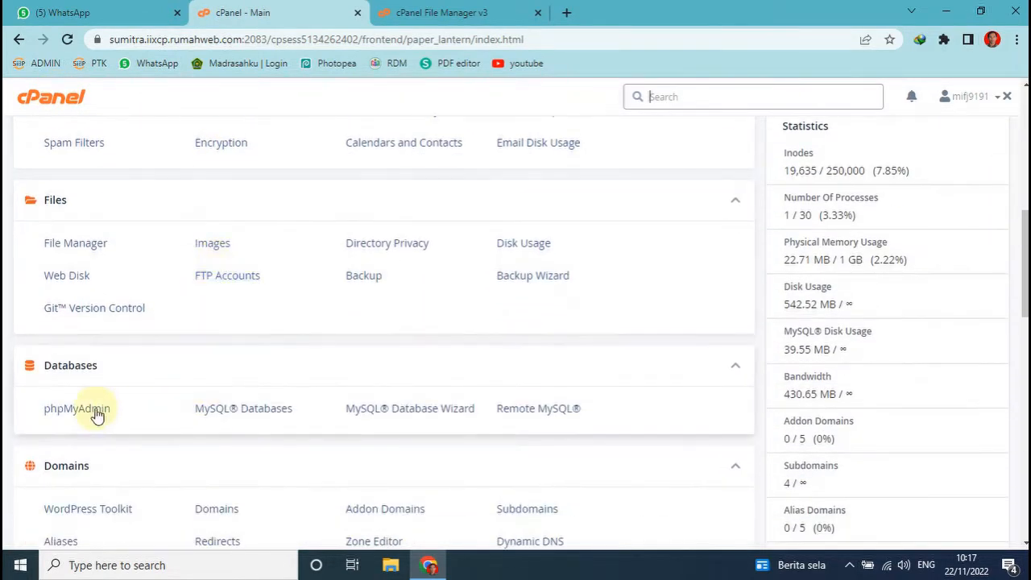
pyautogui.click(231, 409)
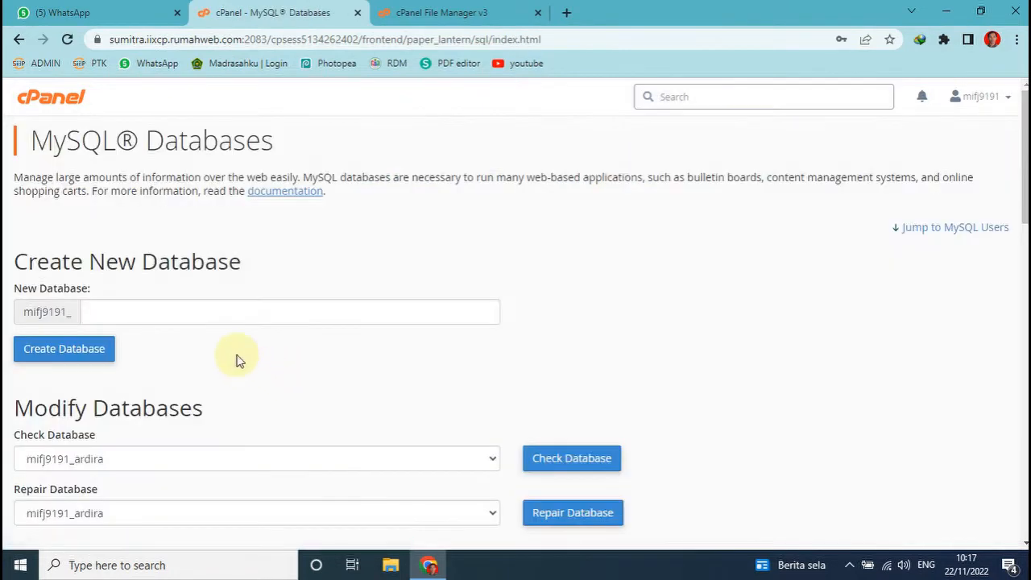
pyautogui.click(171, 308)
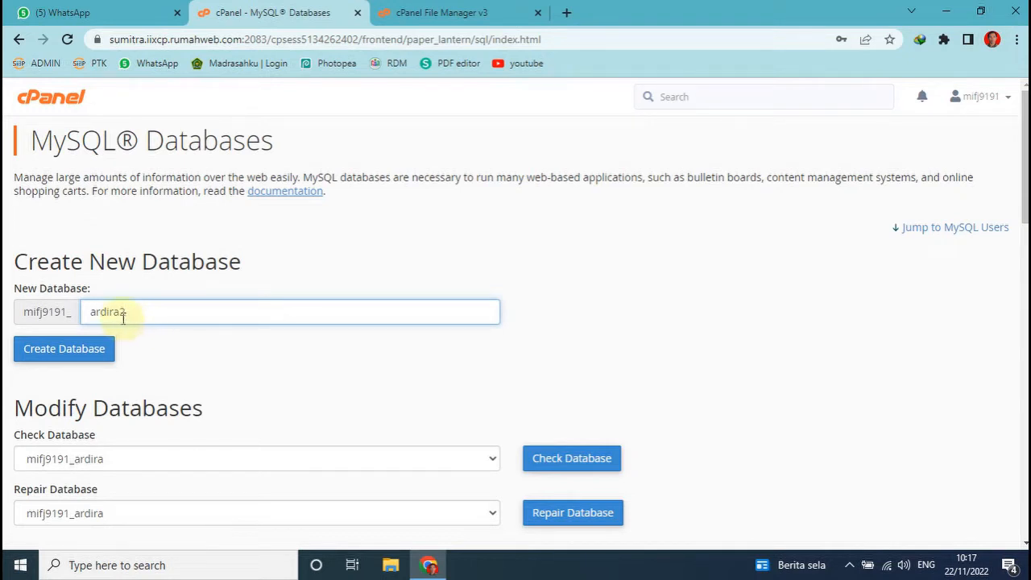
pyautogui.scroll(-3, 180, 349)
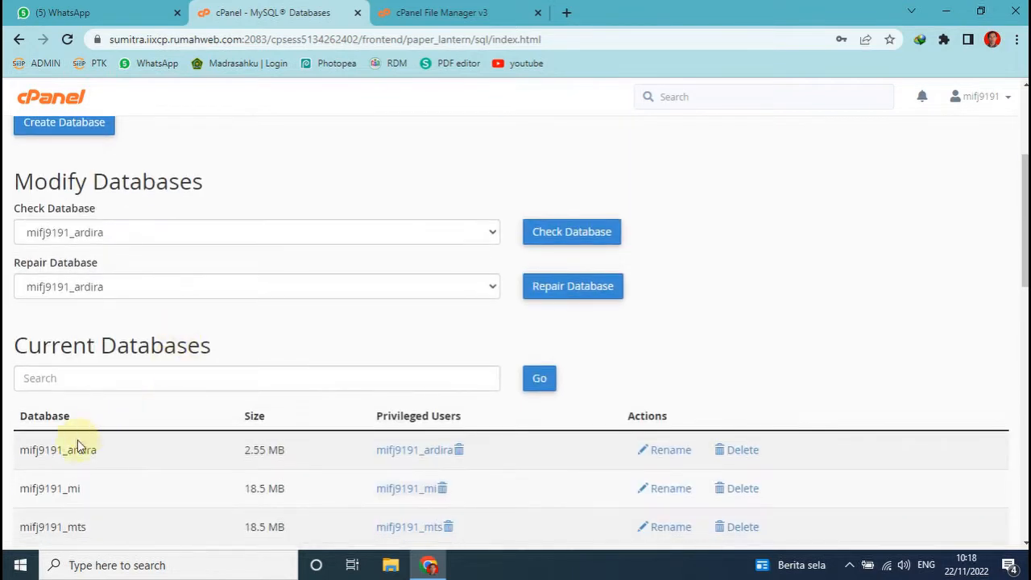
pyautogui.scroll(-1, 161, 472)
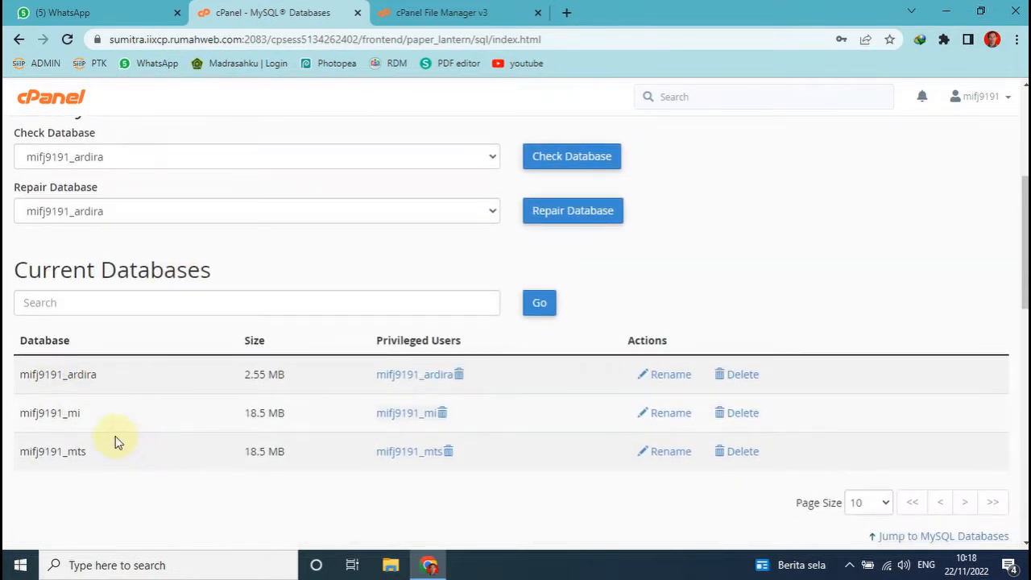
pyautogui.scroll(4, 129, 351)
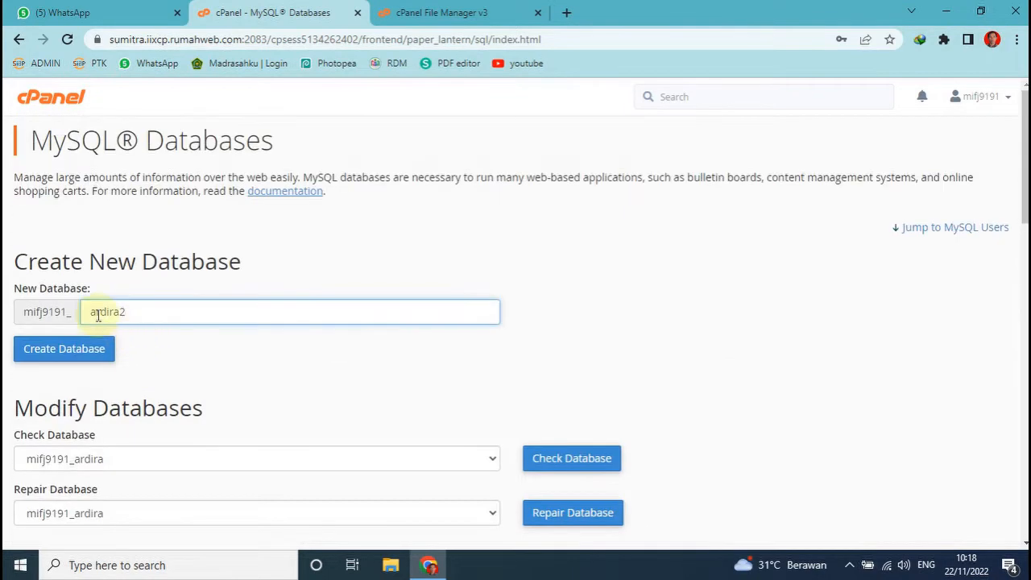
pyautogui.click(93, 349)
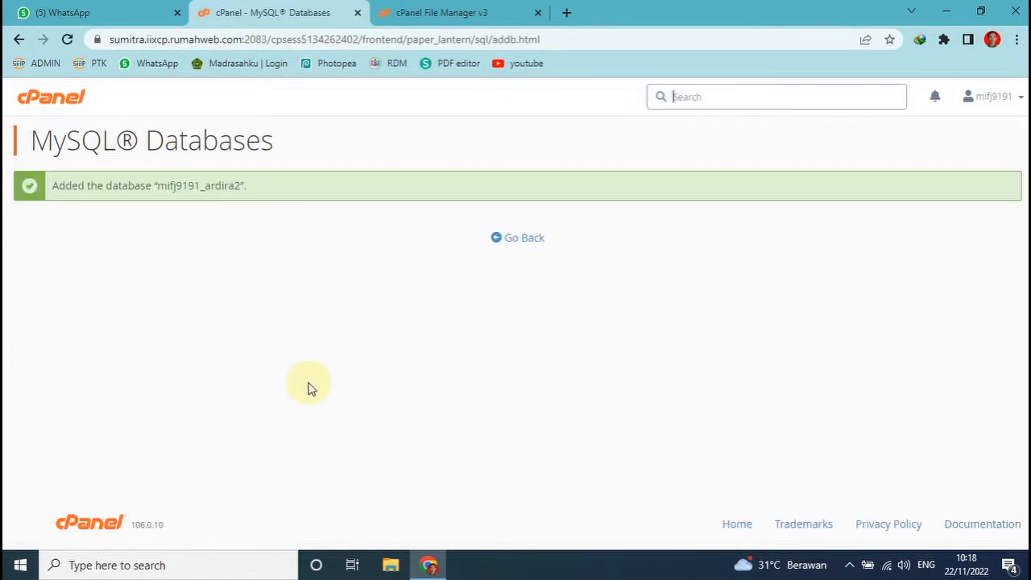
pyautogui.click(524, 242)
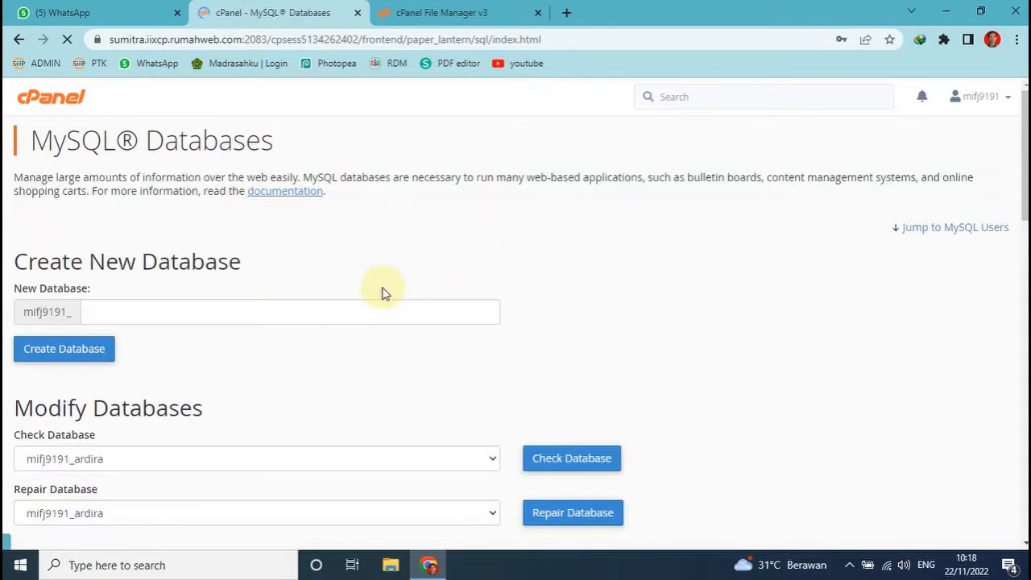
pyautogui.scroll(-6, 302, 336)
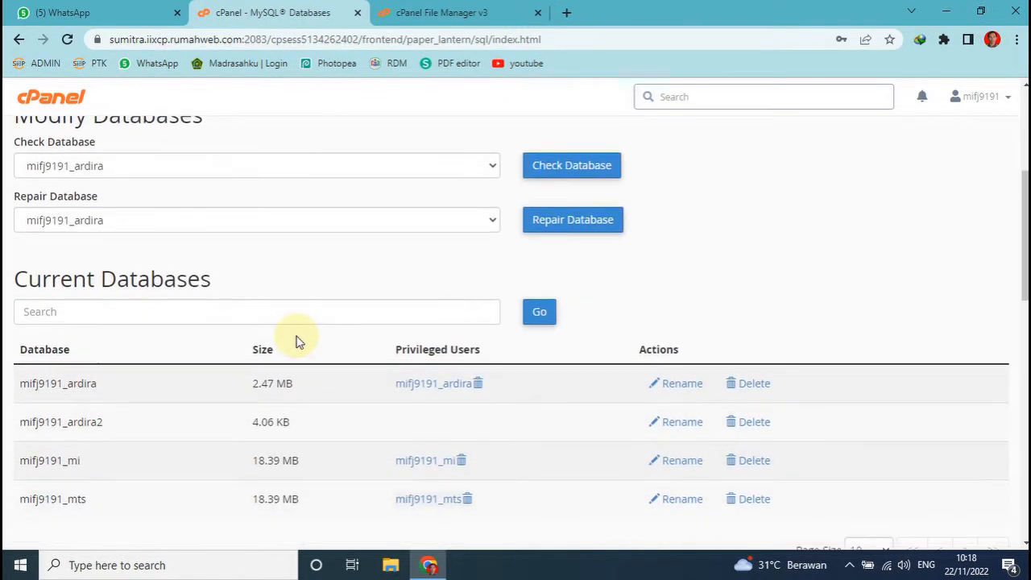
pyautogui.scroll(-2, 296, 341)
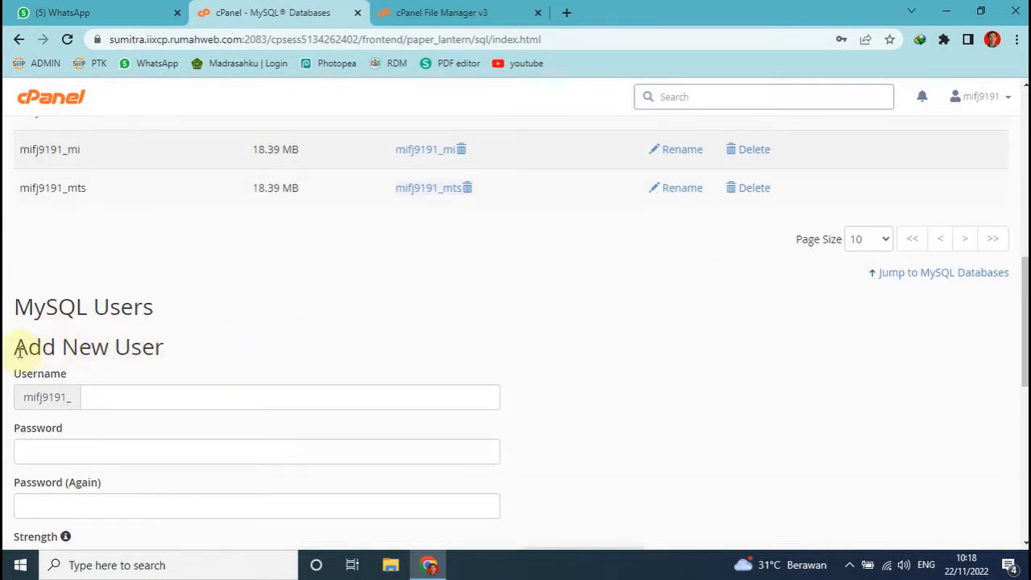
pyautogui.scroll(-1, 161, 379)
pyautogui.click(133, 321)
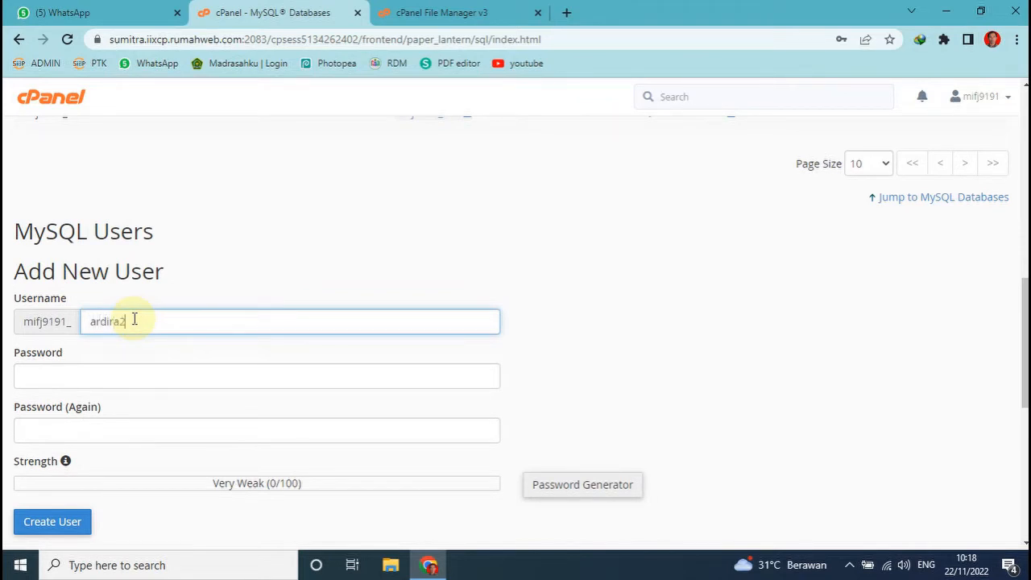
pyautogui.click(117, 373)
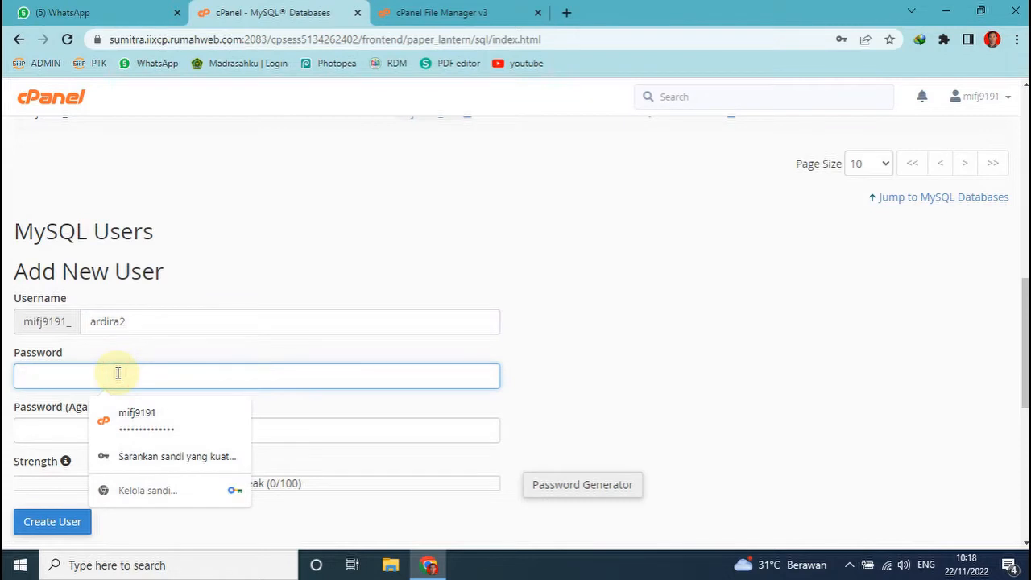
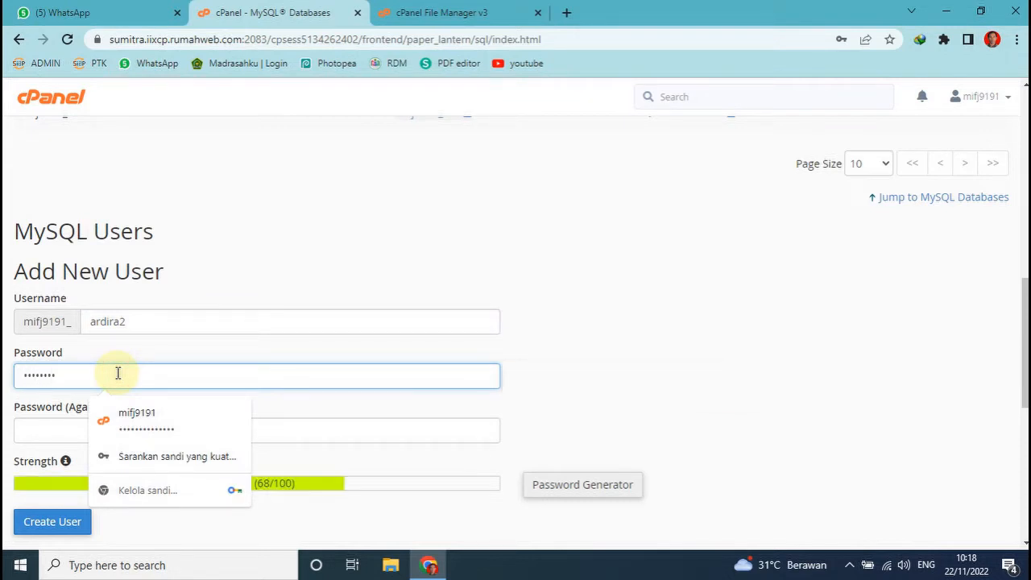
pyautogui.click(277, 432)
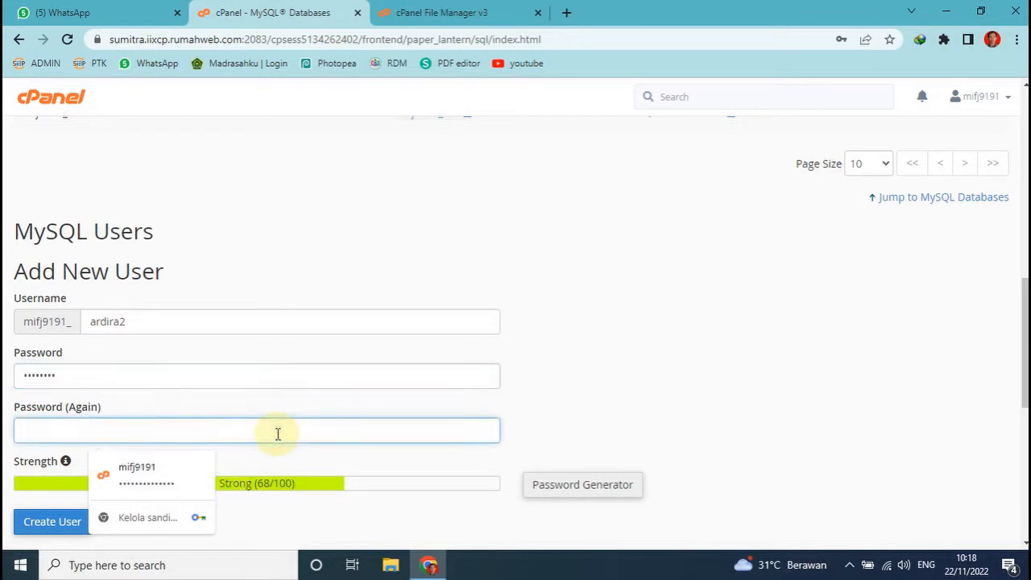
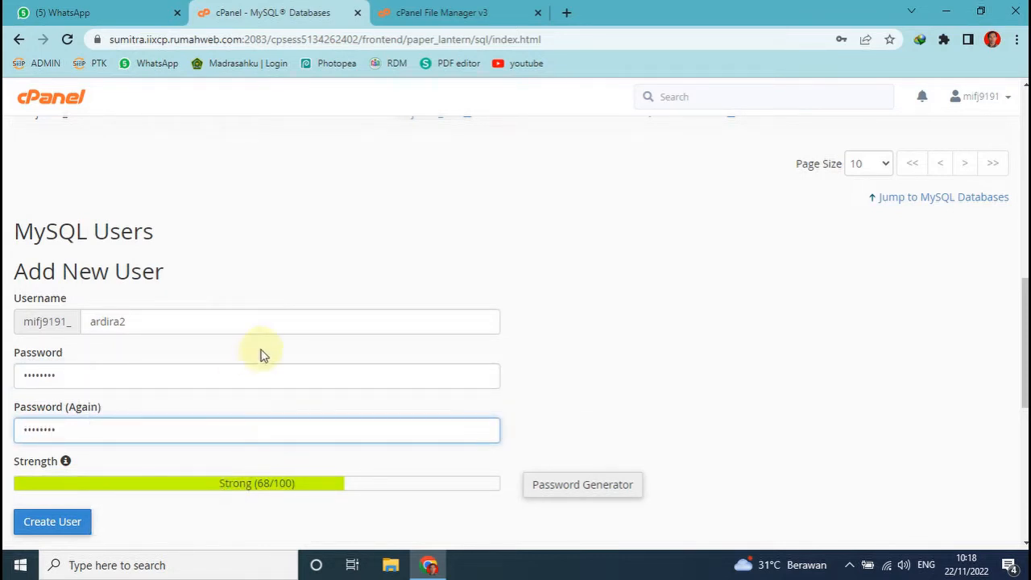
pyautogui.scroll(-2, 201, 362)
pyautogui.click(74, 377)
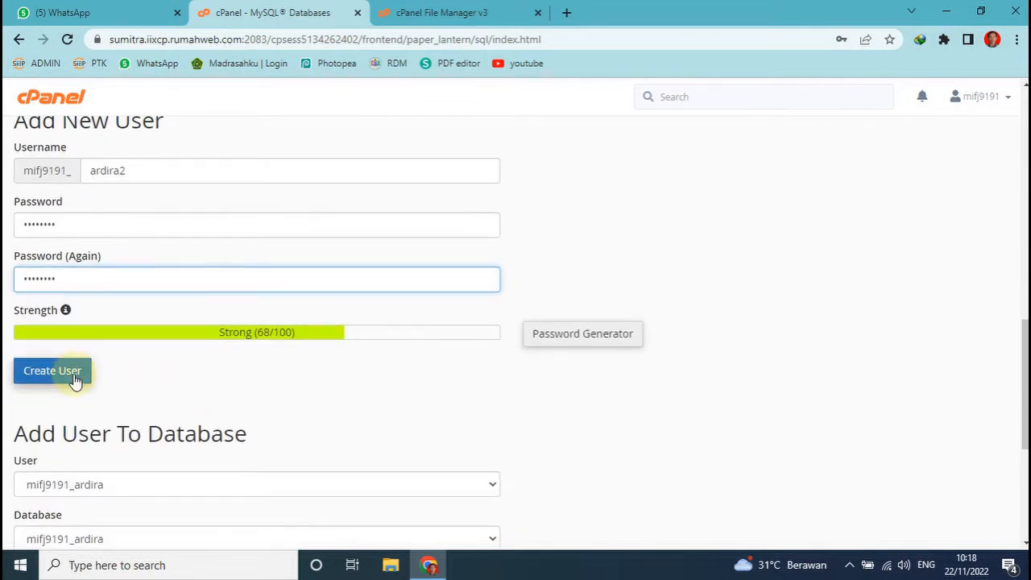
pyautogui.click(75, 378)
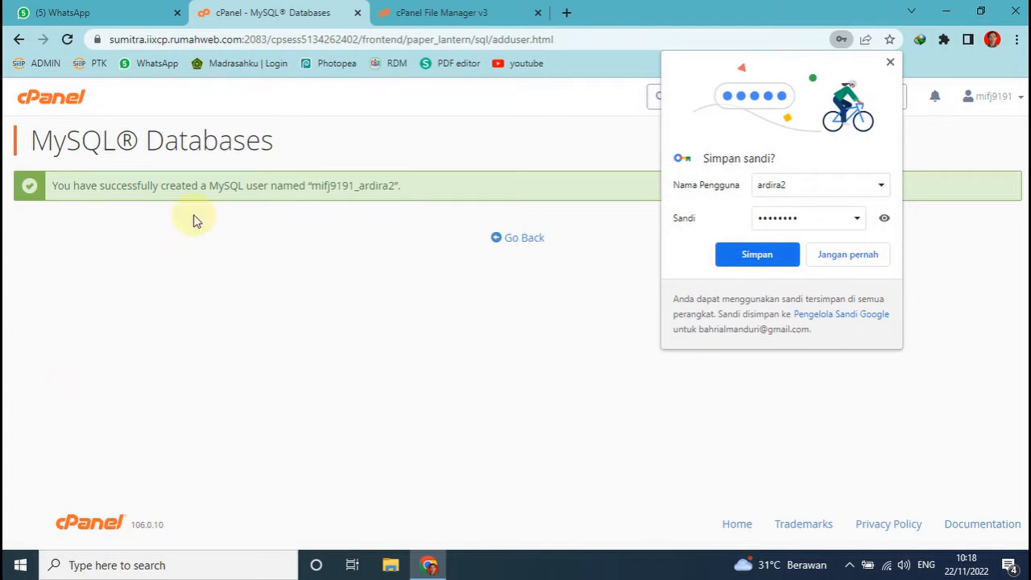
pyautogui.click(525, 246)
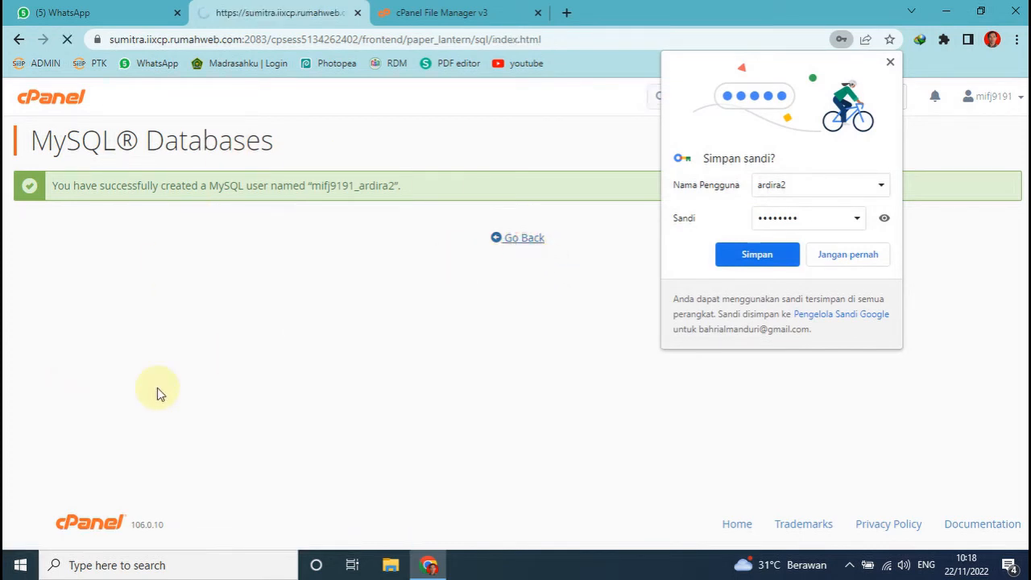
pyautogui.scroll(-4, 188, 374)
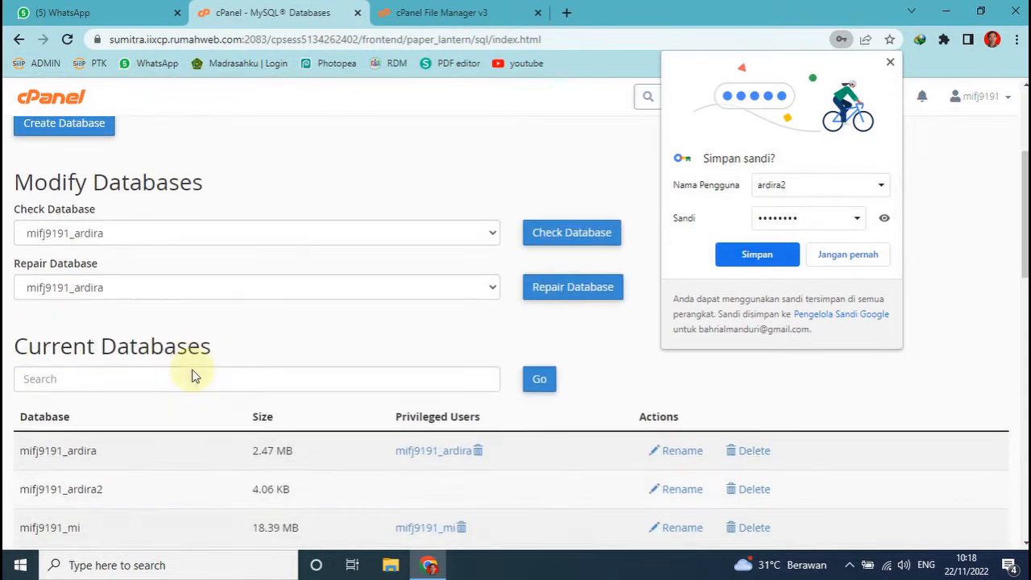
pyautogui.scroll(-3, 191, 369)
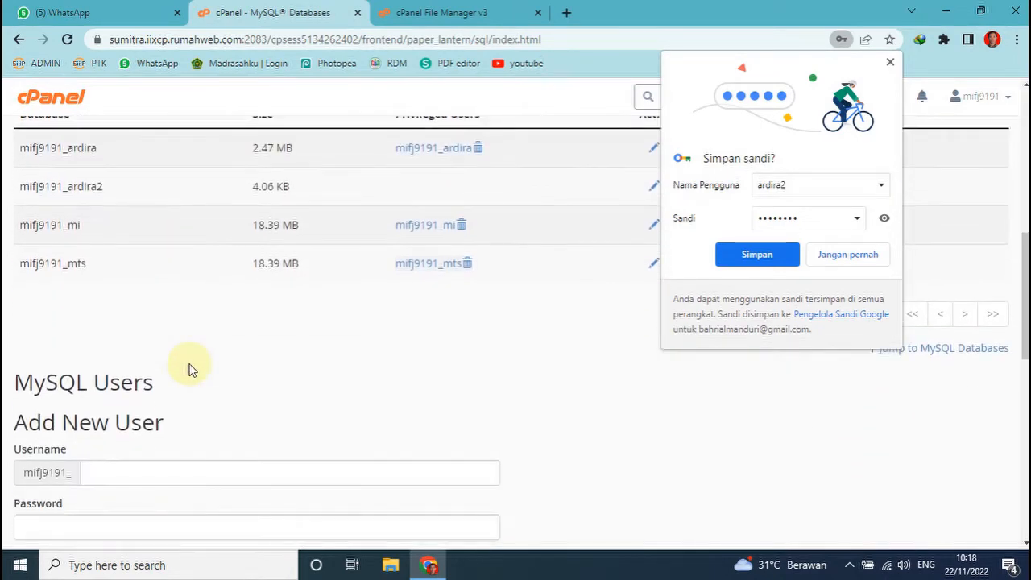
pyautogui.scroll(-1, 191, 368)
pyautogui.scroll(-6, 191, 369)
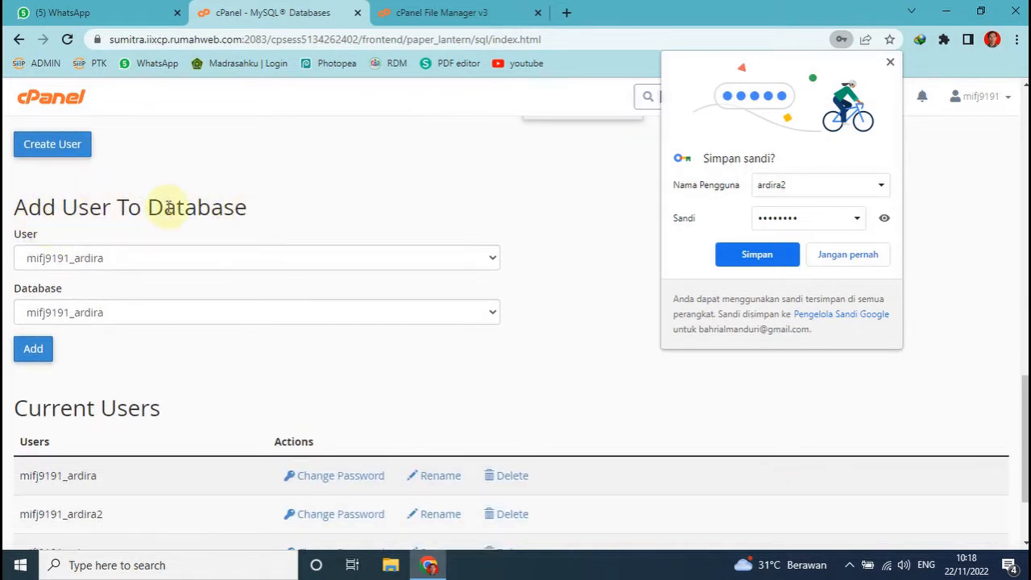
pyautogui.click(256, 266)
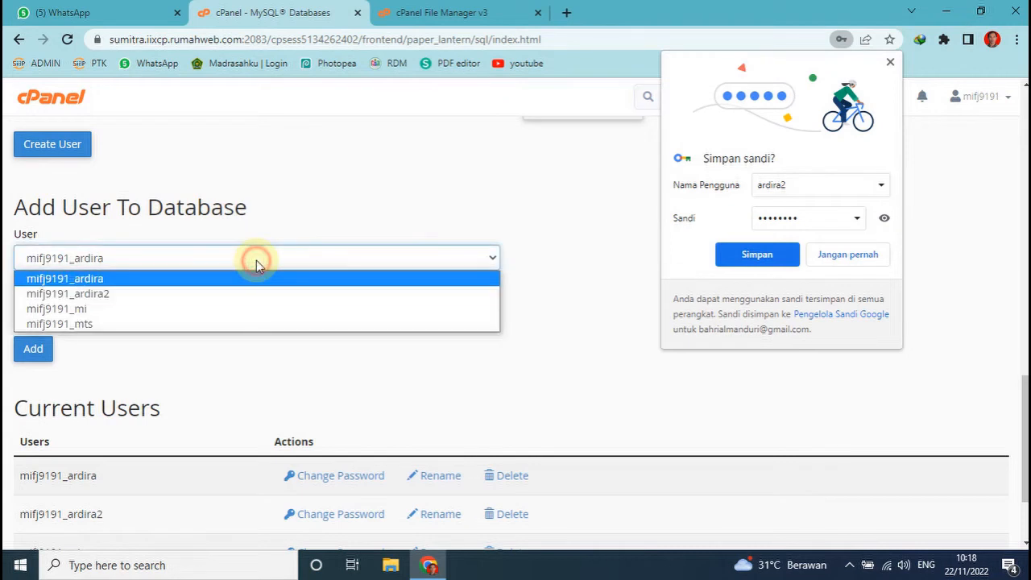
pyautogui.click(120, 296)
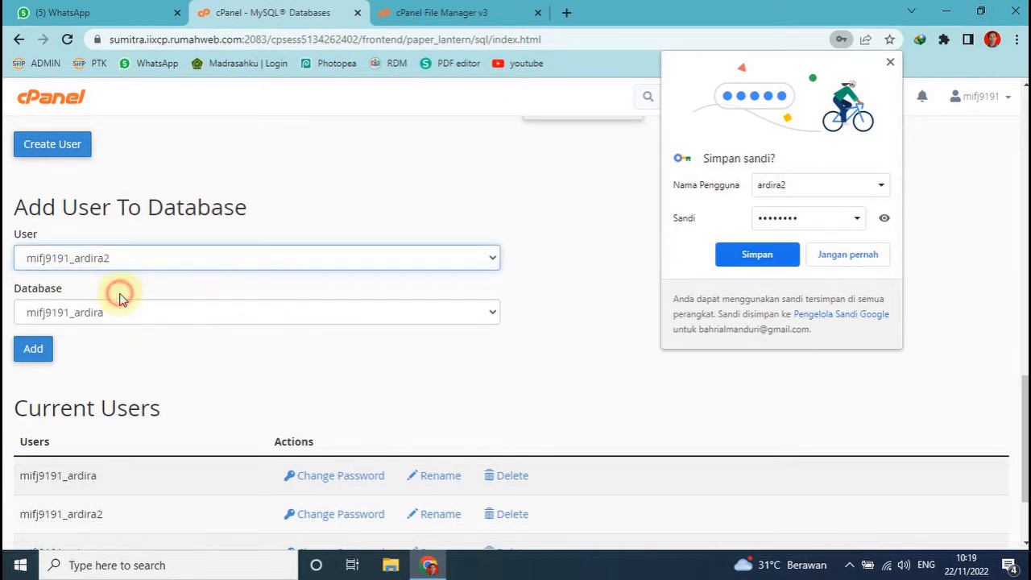
pyautogui.click(287, 313)
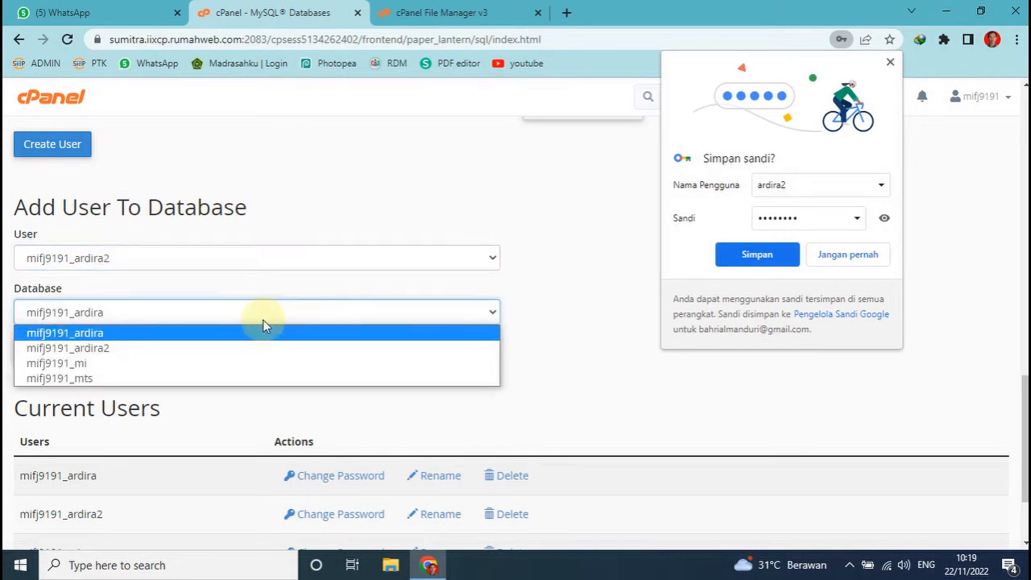
pyautogui.click(107, 350)
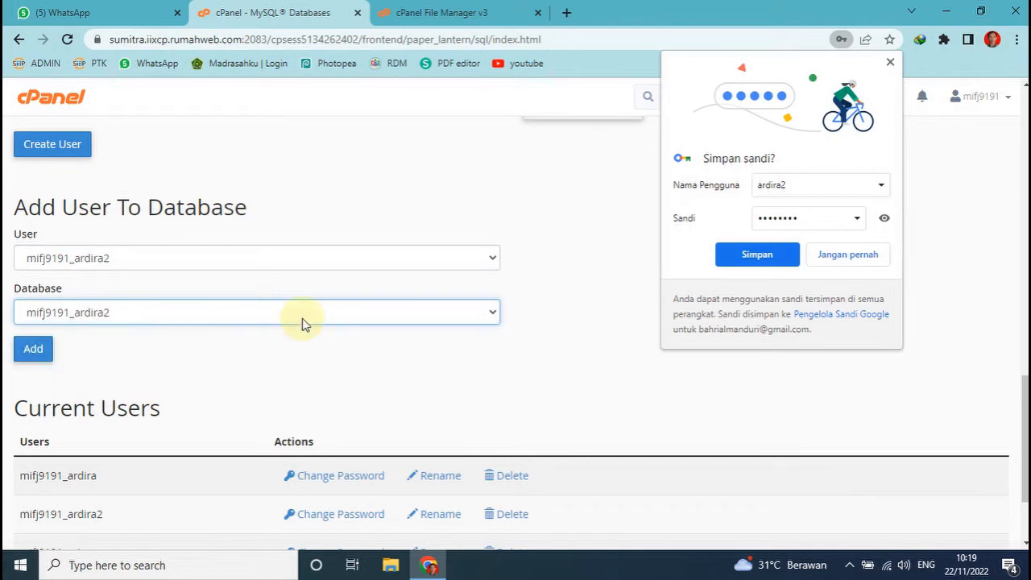
pyautogui.click(34, 350)
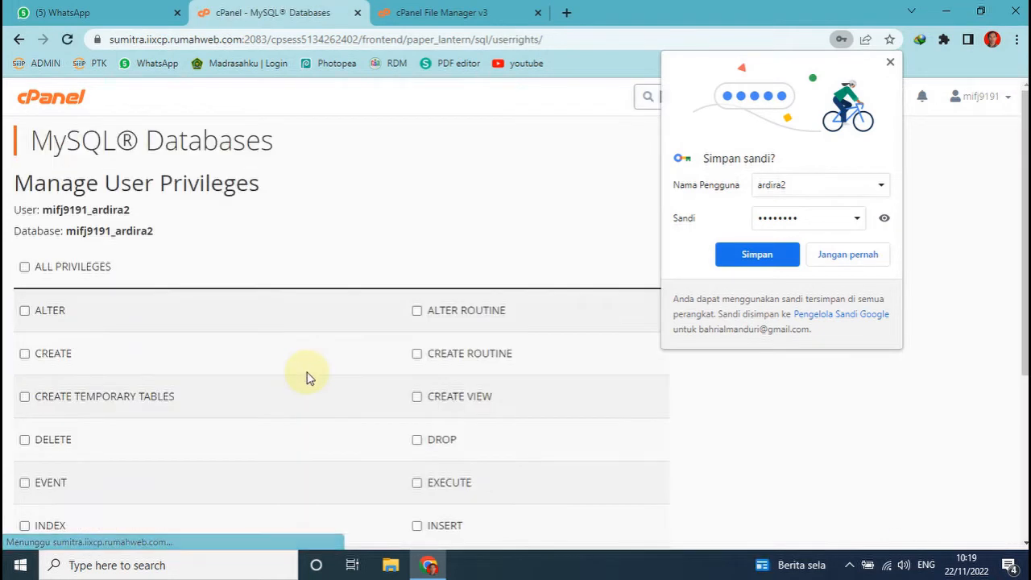
# - Grant ALL PRIVILEGES, save with Make Changes, and close Chrome's save-password popup
pyautogui.click(25, 269)
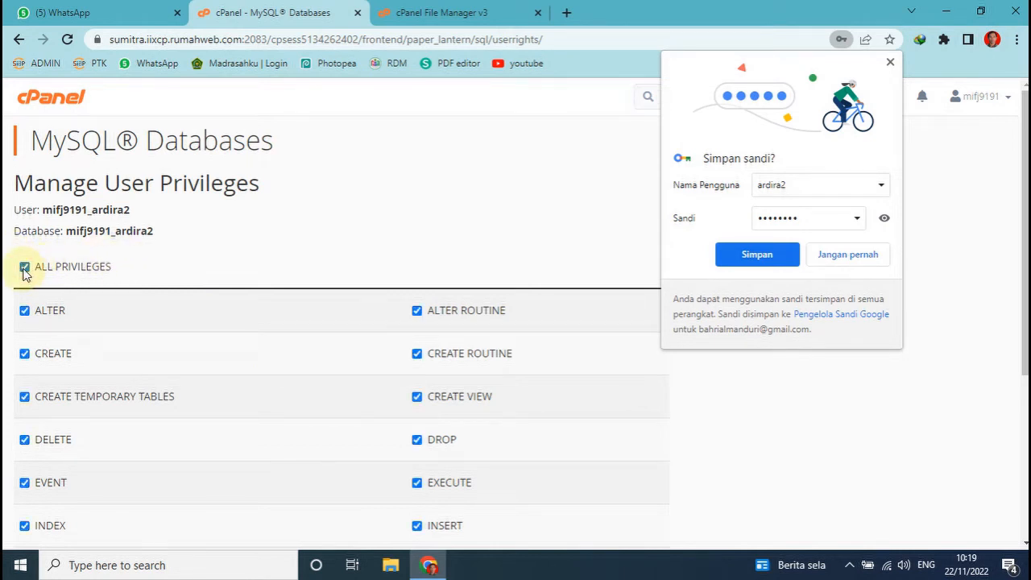
pyautogui.scroll(-4, 189, 292)
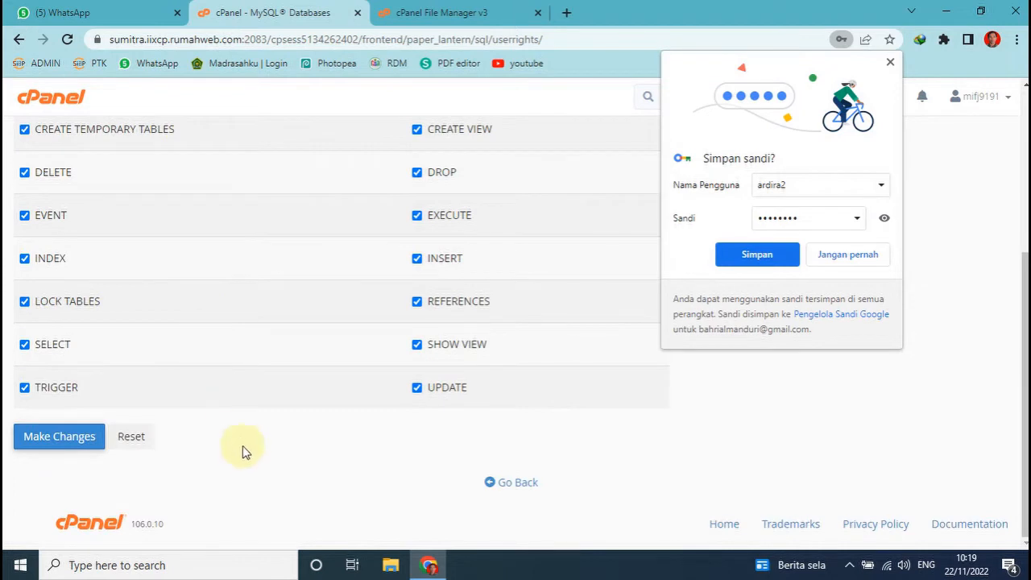
pyautogui.click(96, 453)
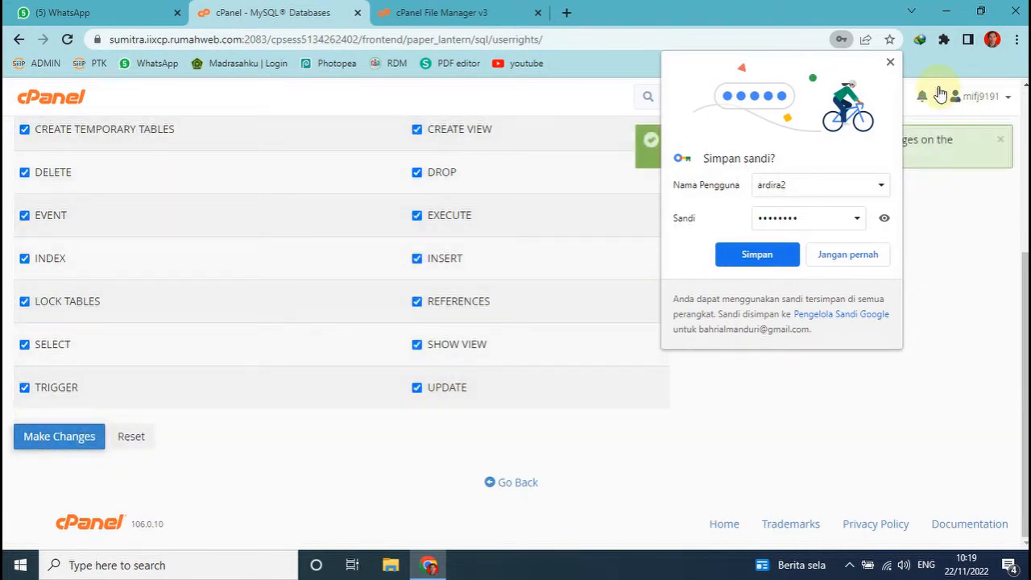
pyautogui.click(890, 63)
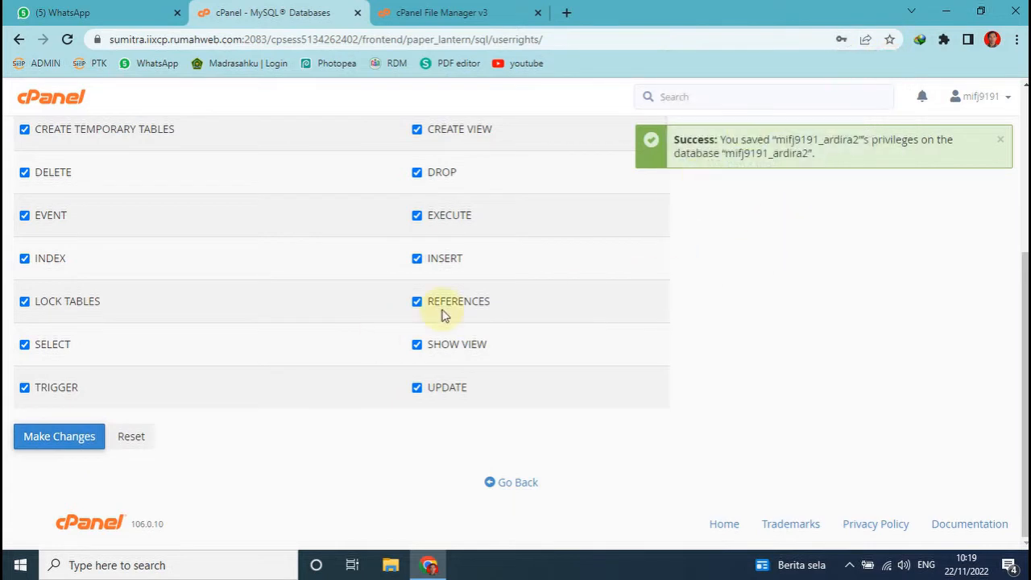
pyautogui.scroll(5, 530, 212)
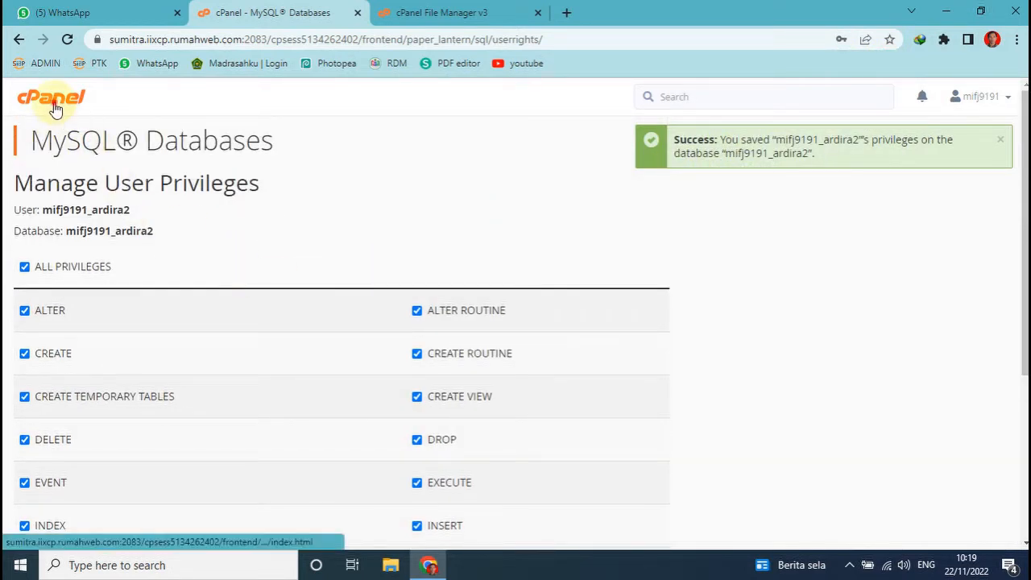
# - Launch phpMyAdmin from the Databases section of the cPanel home page
pyautogui.click(55, 110)
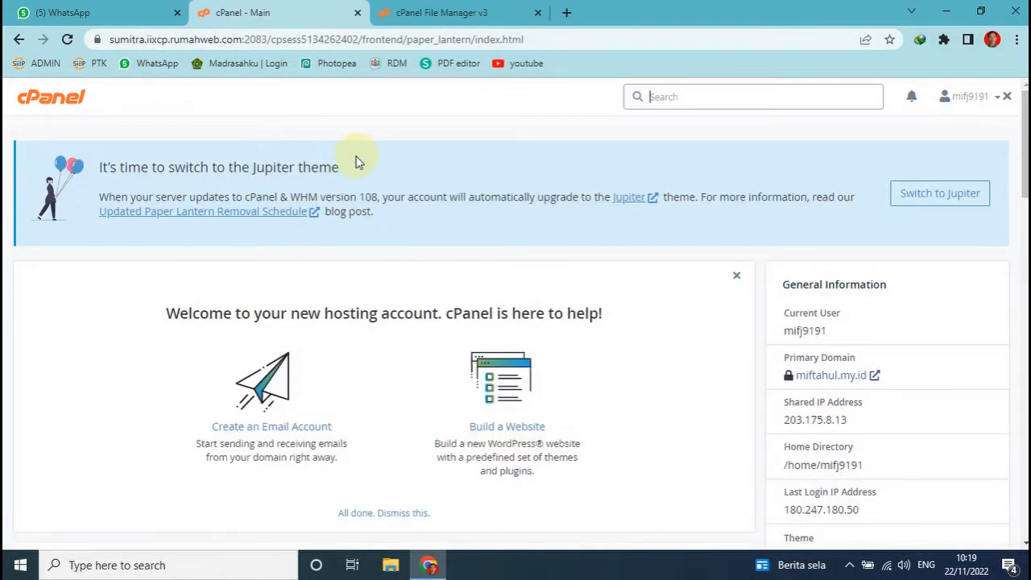
pyautogui.scroll(-3, 237, 258)
pyautogui.scroll(-3, 233, 258)
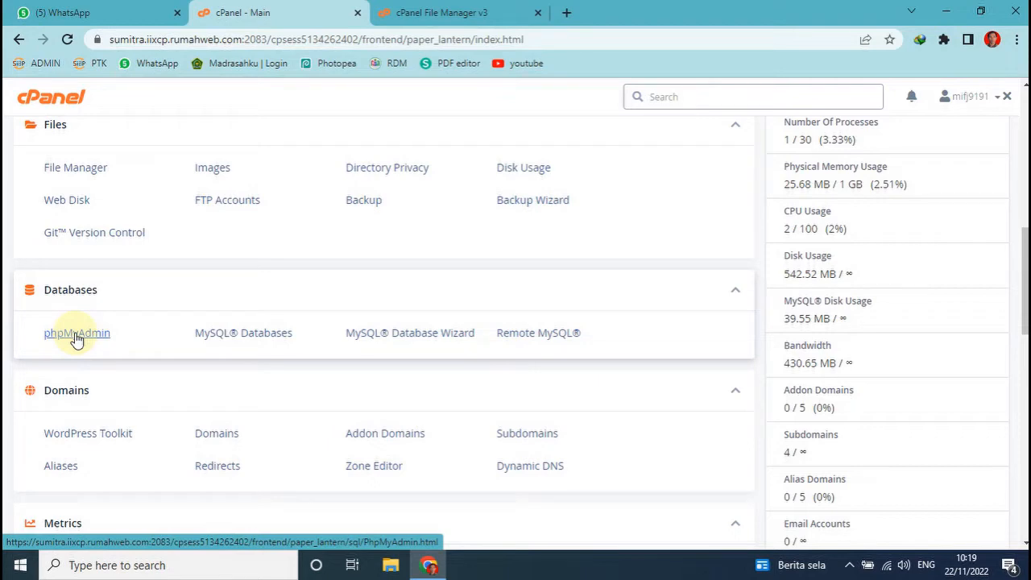
pyautogui.click(75, 334)
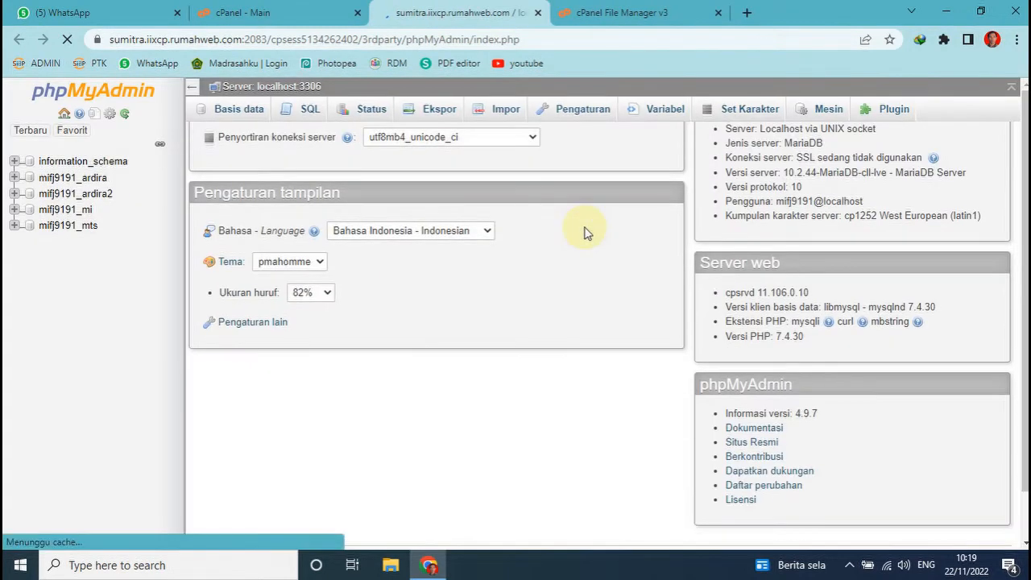
pyautogui.click(103, 201)
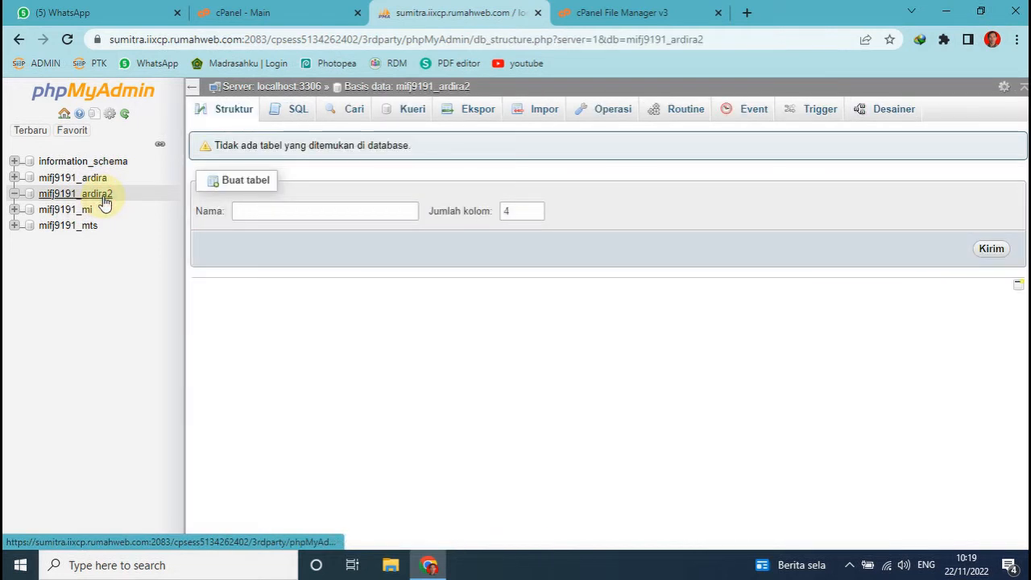
pyautogui.click(545, 113)
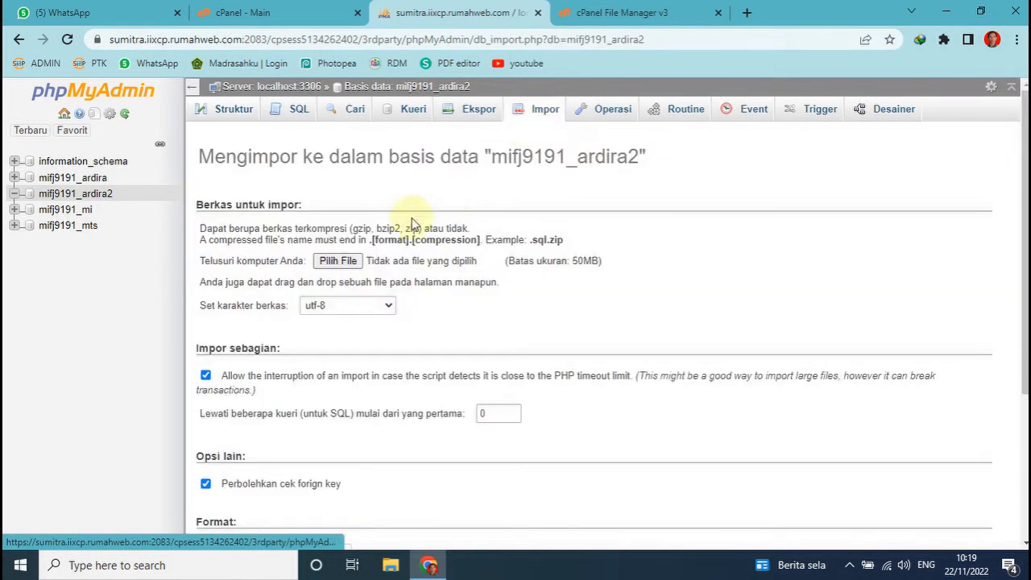
pyautogui.click(348, 264)
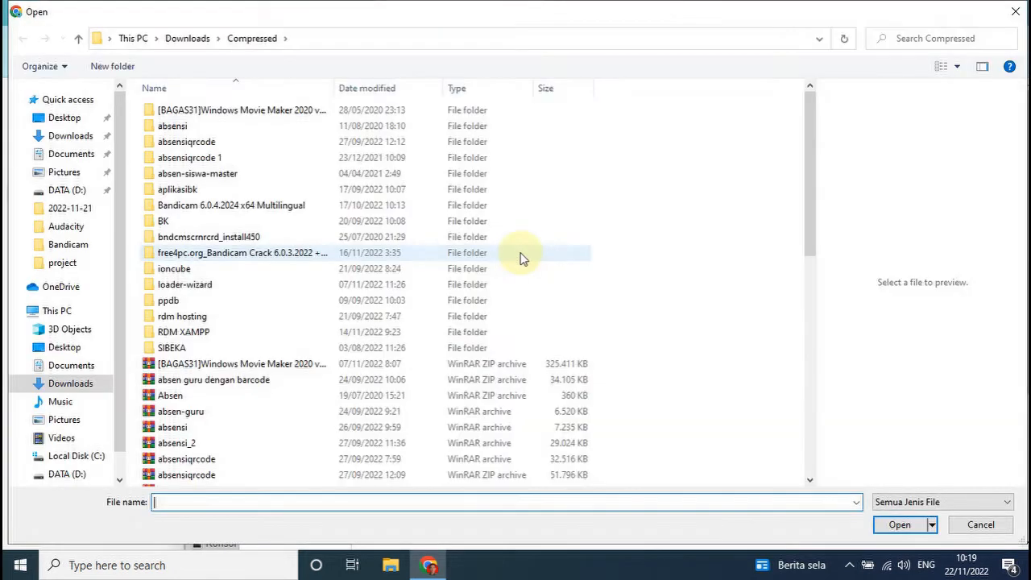
pyautogui.scroll(-4, 521, 258)
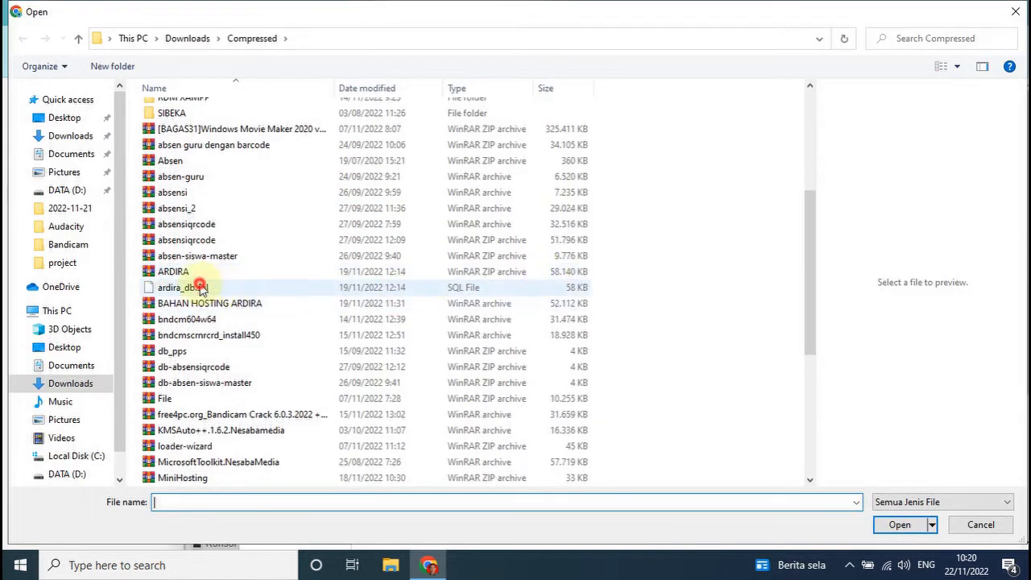
# - Import ardira_db.sql into the database (97 queries), then close phpMyAdmin
pyautogui.click(198, 288)
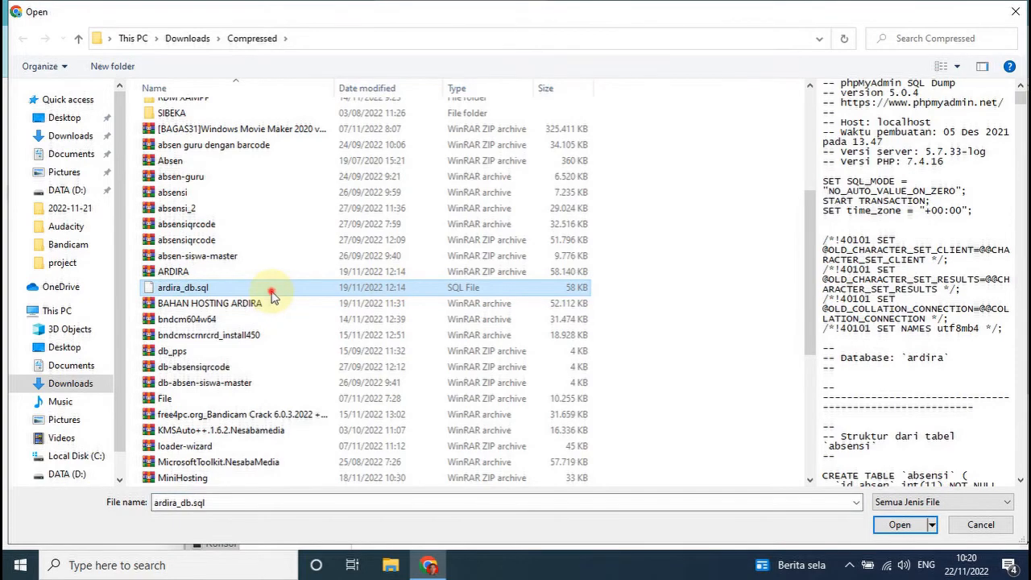
pyautogui.doubleClick(272, 291)
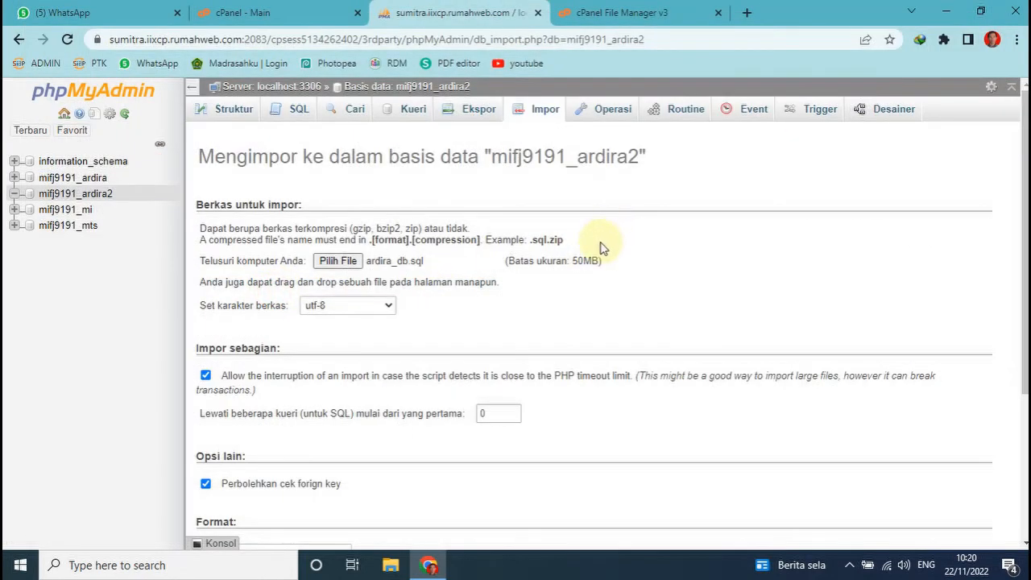
pyautogui.scroll(-3, 437, 276)
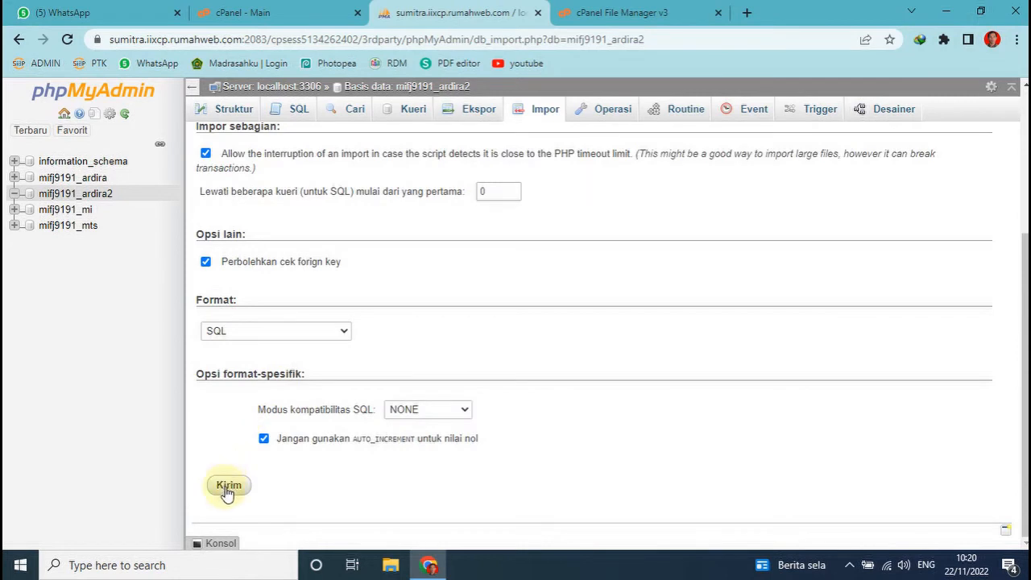
pyautogui.click(228, 486)
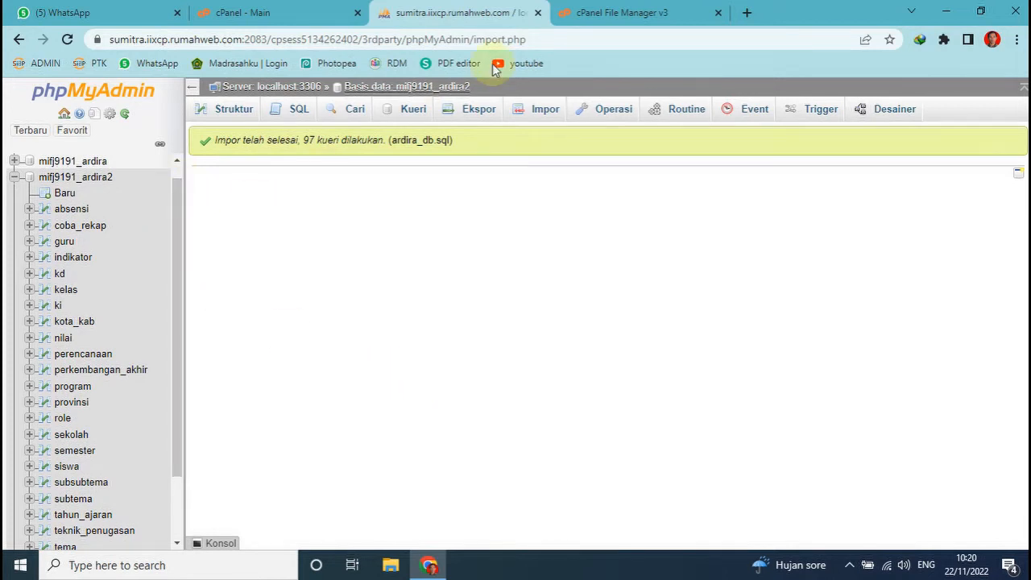
pyautogui.click(538, 13)
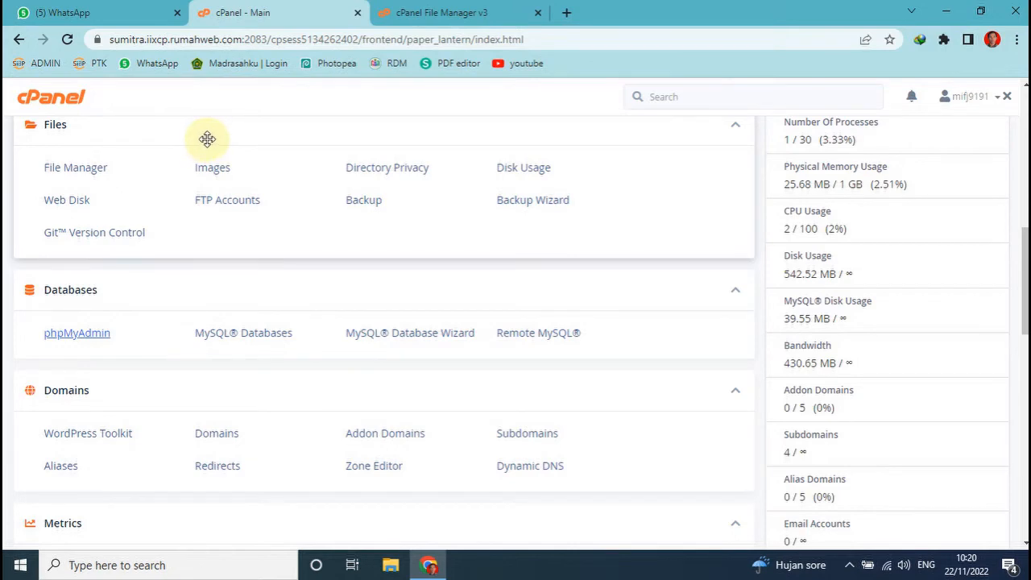
# - Launch File Manager from cPanel's Files section
pyautogui.scroll(2, 185, 153)
pyautogui.scroll(4, 161, 161)
pyautogui.scroll(-5, 132, 234)
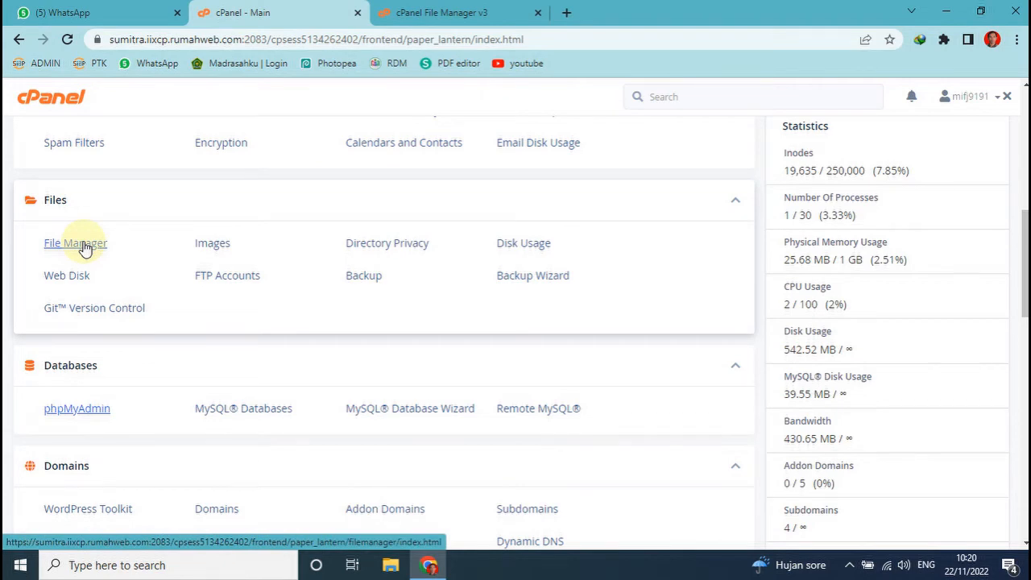
pyautogui.click(72, 246)
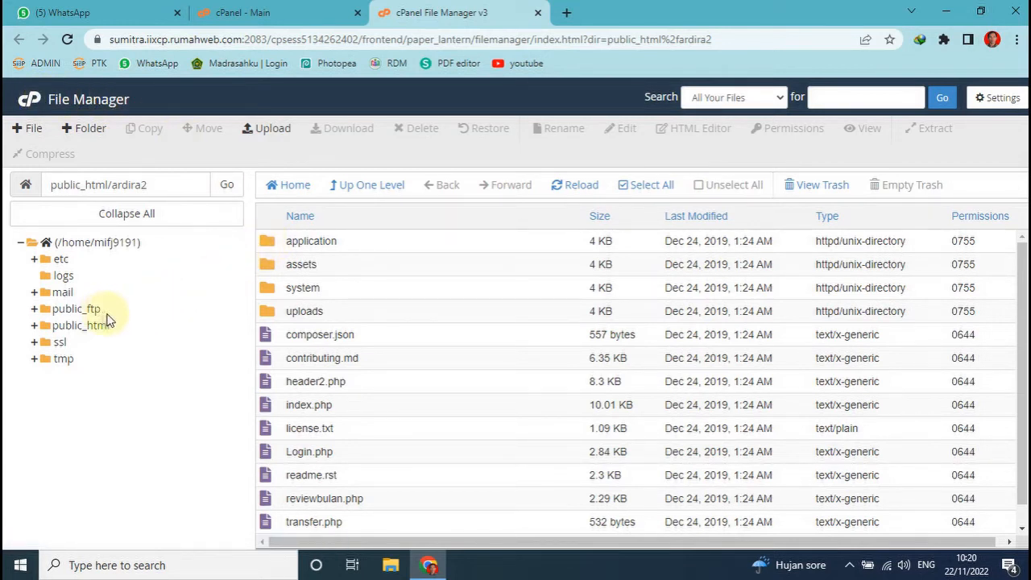
pyautogui.click(237, 14)
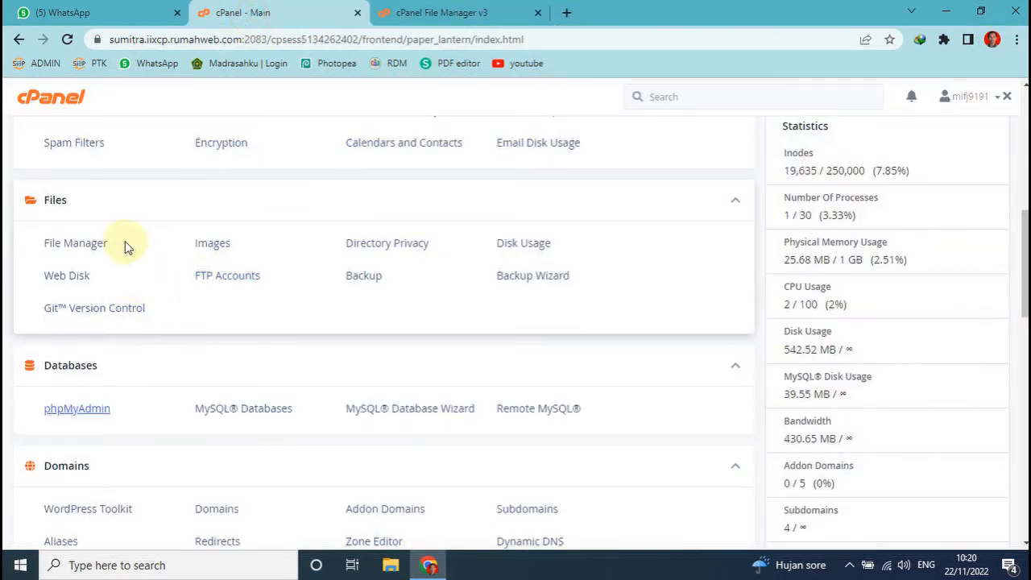
pyautogui.click(85, 246)
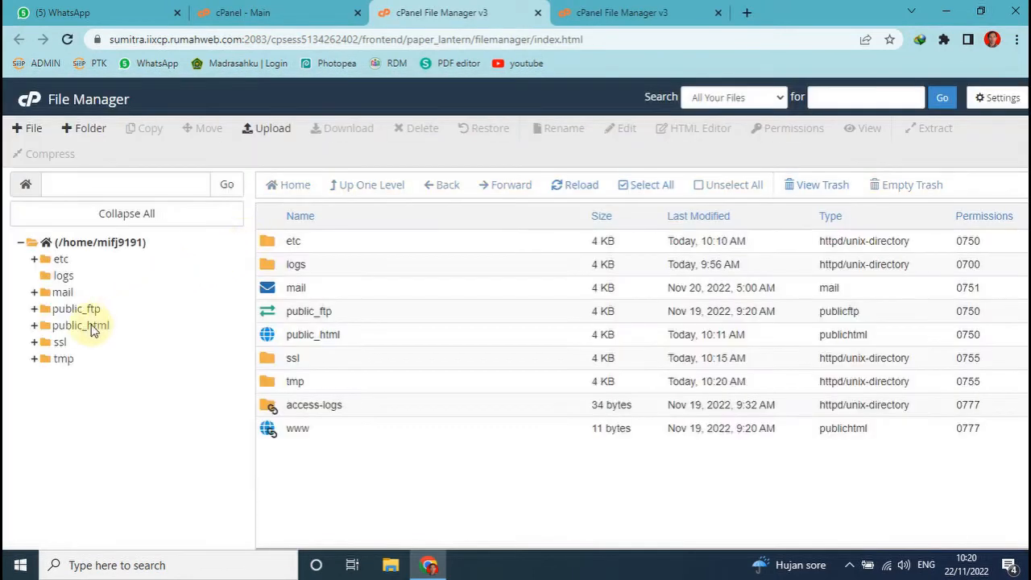
pyautogui.click(60, 327)
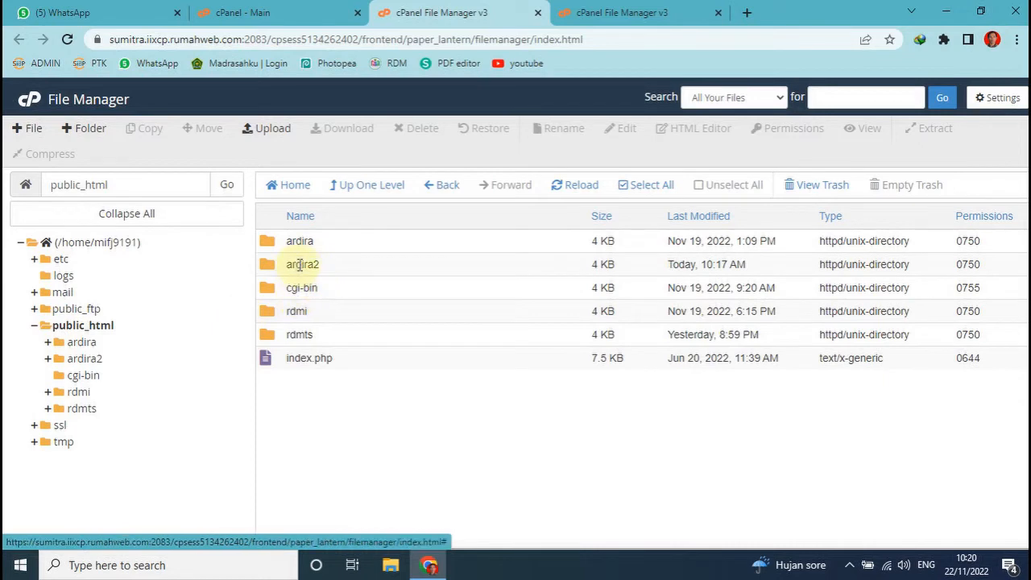
pyautogui.doubleClick(270, 270)
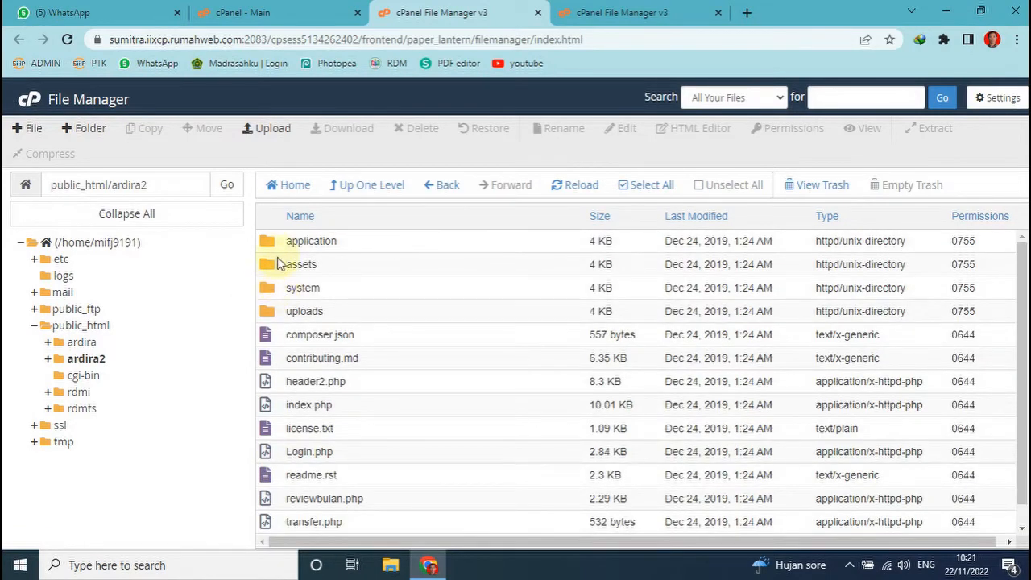
# - Navigate to application/config and choose Edit for database.php
pyautogui.doubleClick(268, 243)
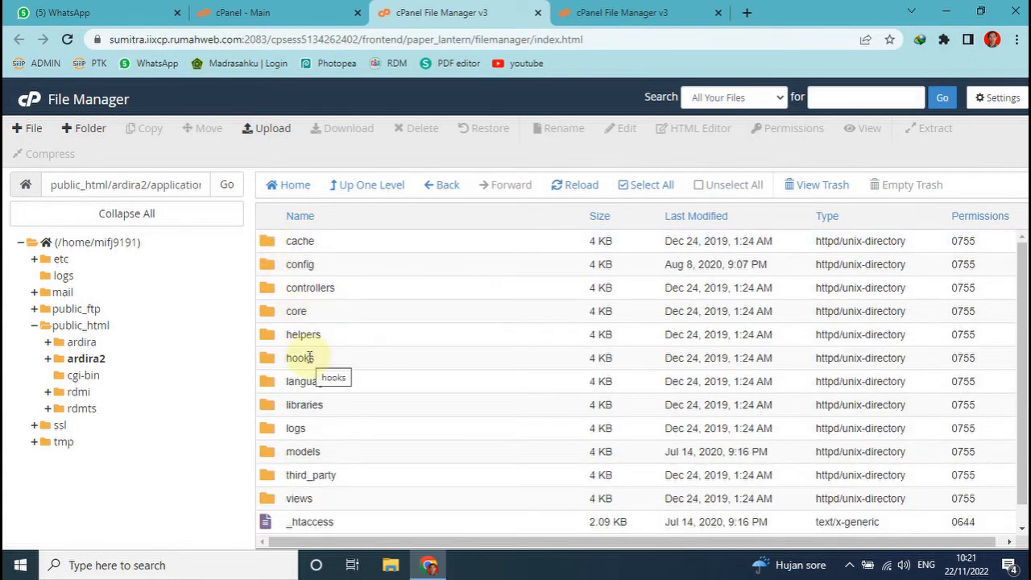
pyautogui.doubleClick(269, 263)
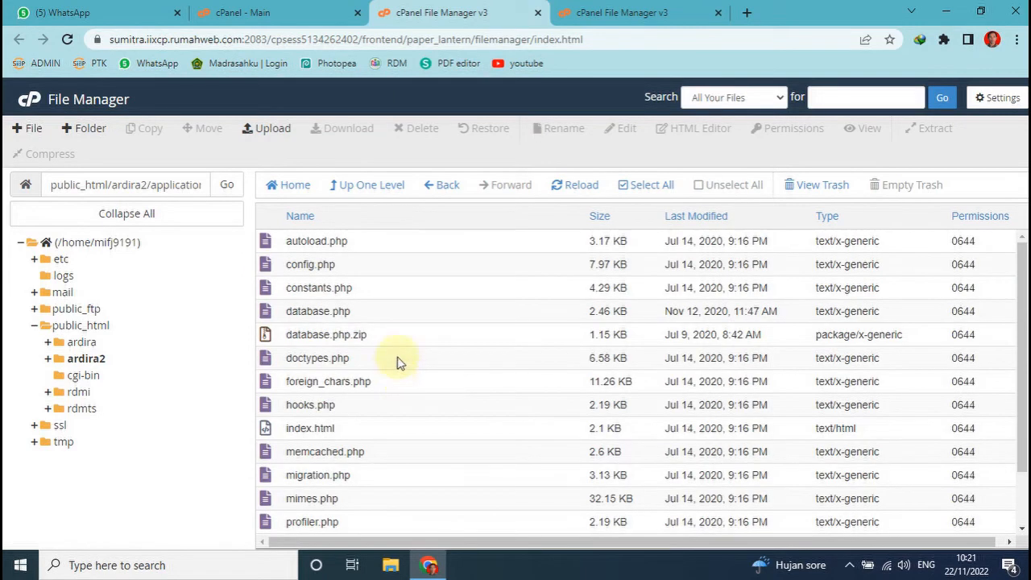
pyautogui.click(306, 314)
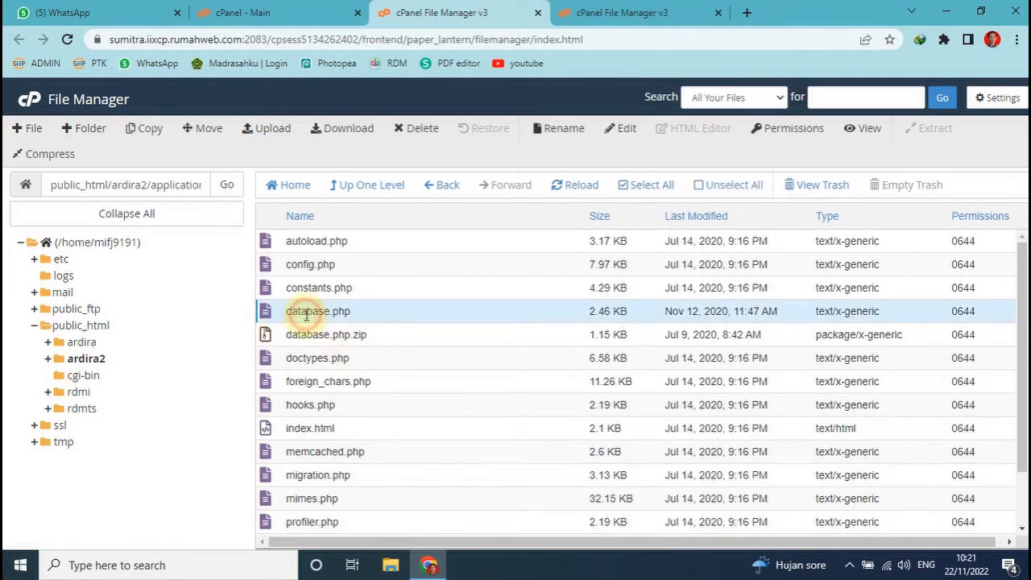
pyautogui.rightClick(364, 315)
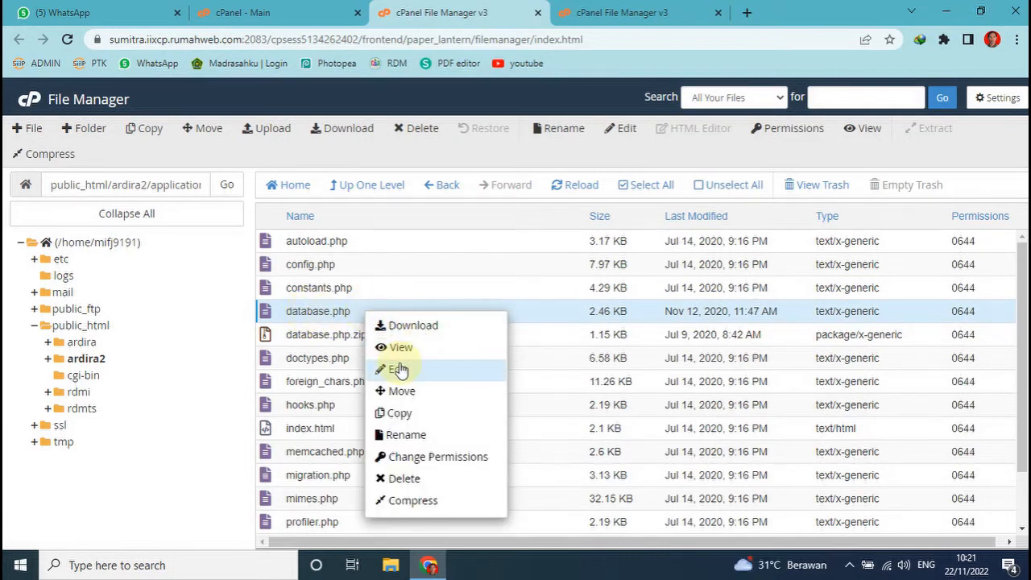
pyautogui.click(394, 369)
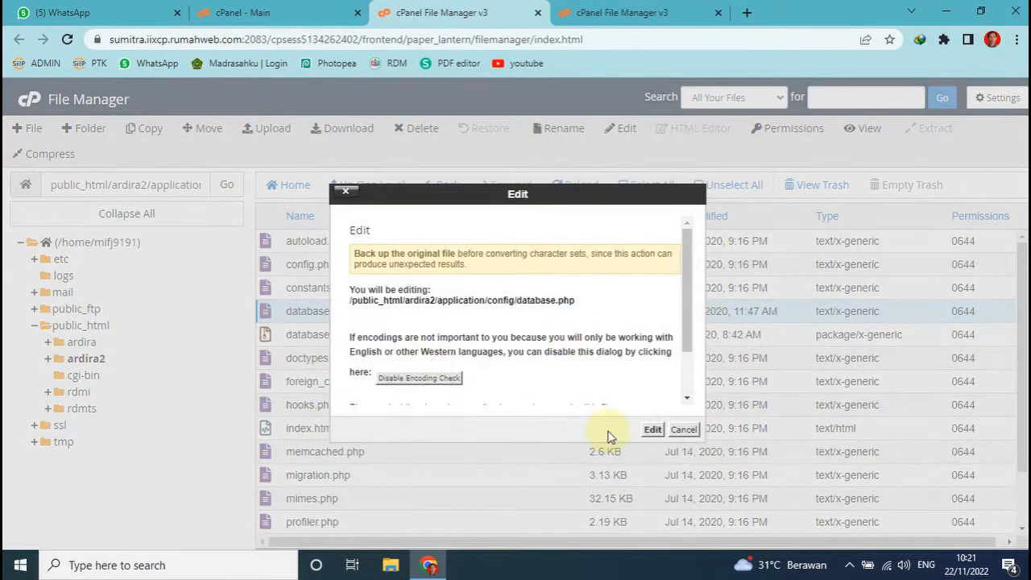
# - Open database.php in the editor, select the line-38 username placeholder, and return to cPanel home
pyautogui.click(651, 429)
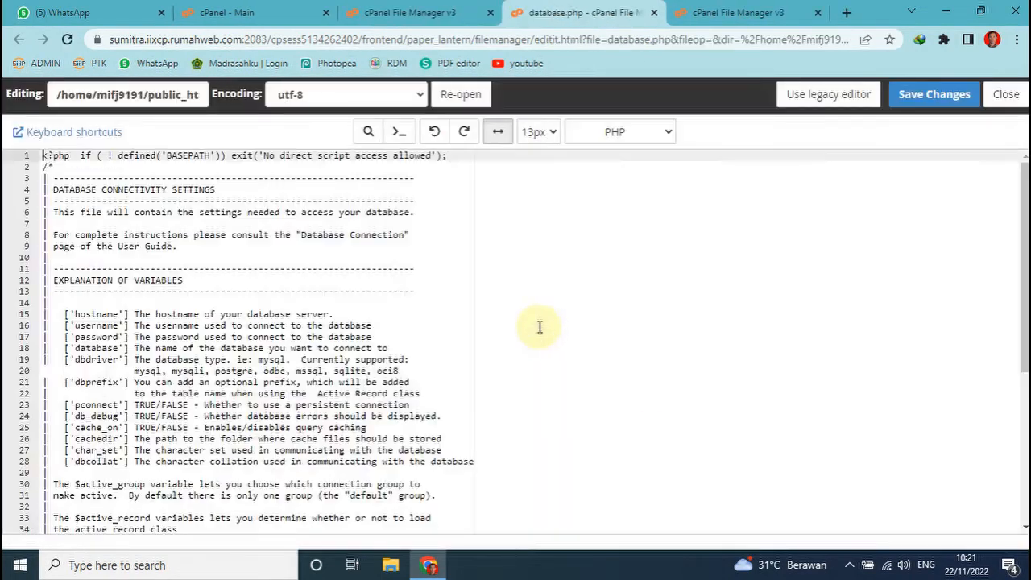
pyautogui.scroll(-5, 472, 322)
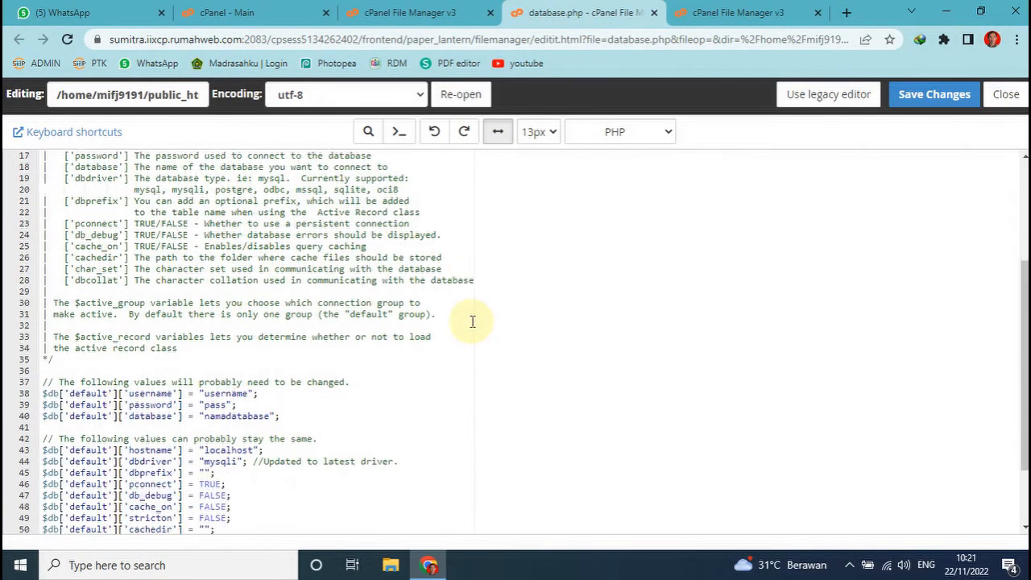
pyautogui.moveTo(204, 348); pyautogui.dragTo(246, 348)
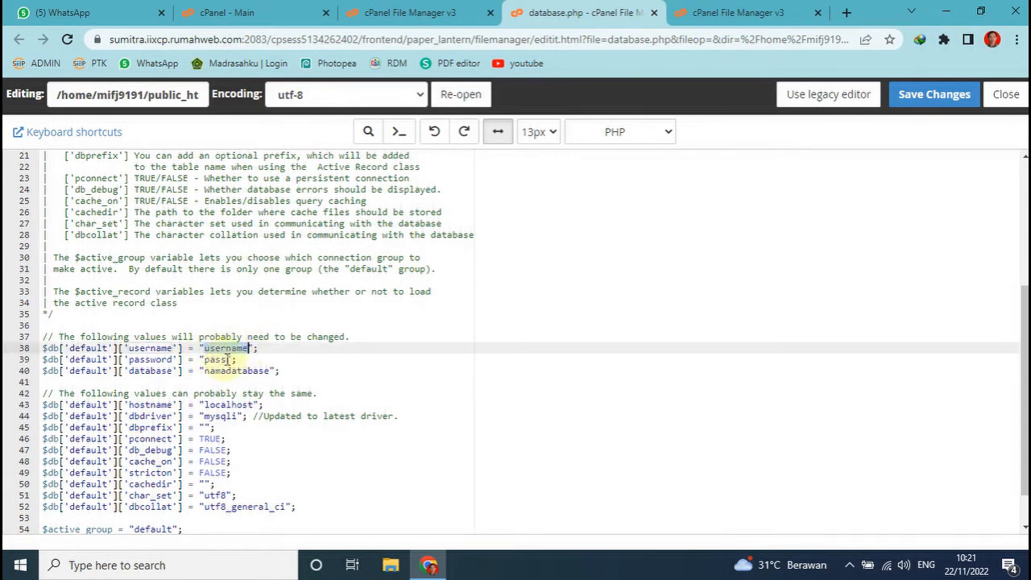
pyautogui.click(224, 9)
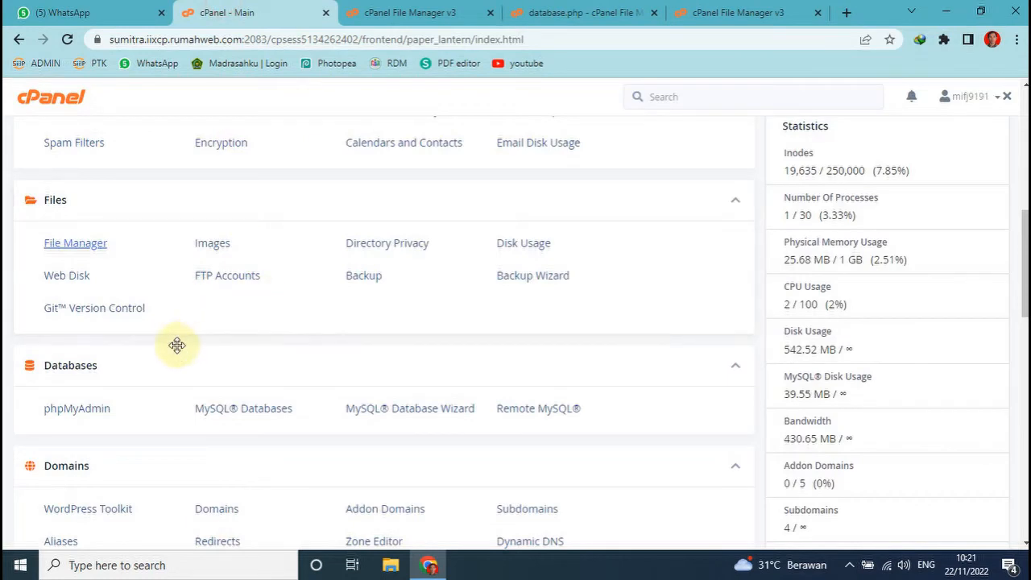
pyautogui.click(222, 409)
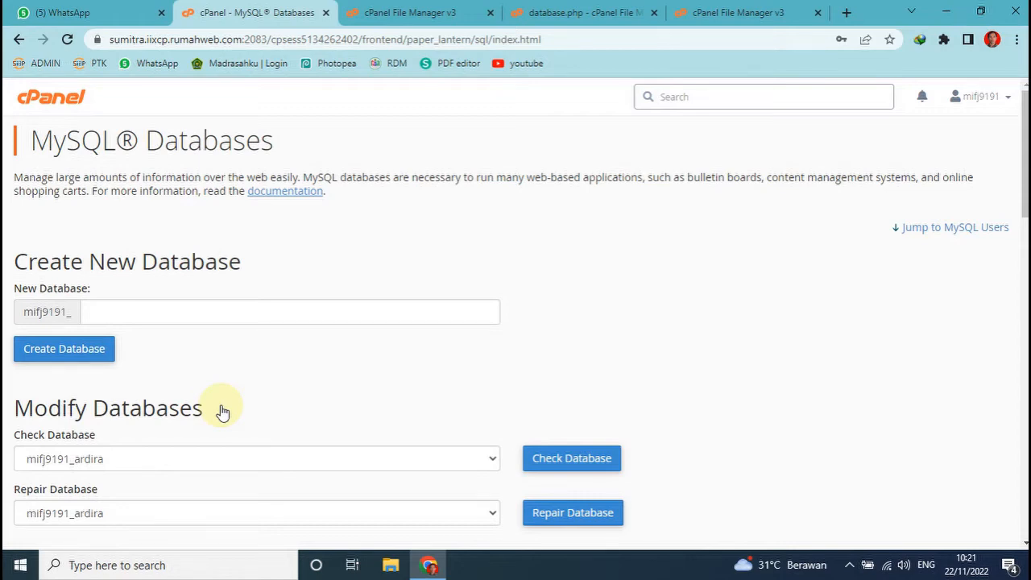
pyautogui.scroll(-3, 241, 378)
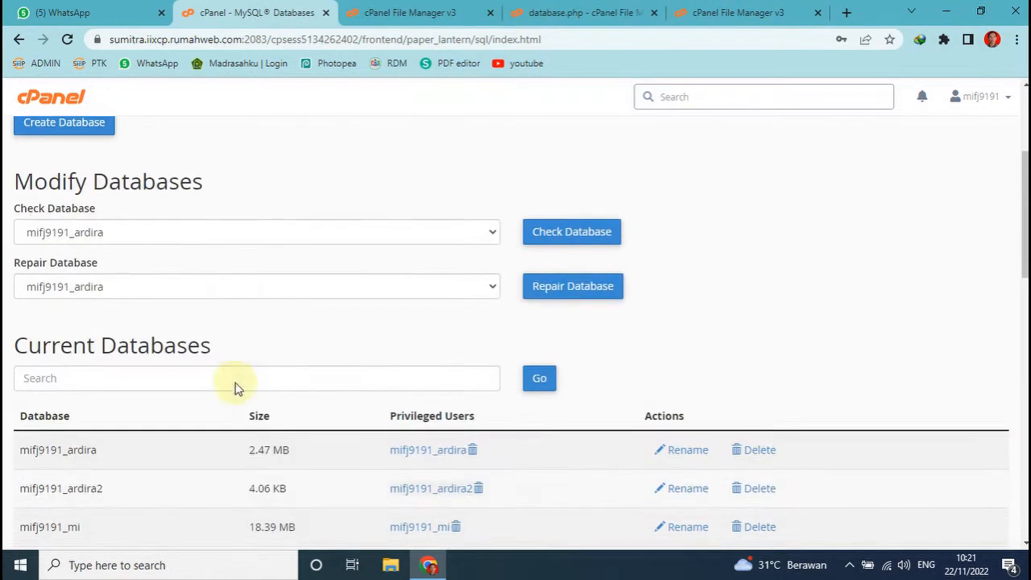
pyautogui.scroll(-3, 235, 388)
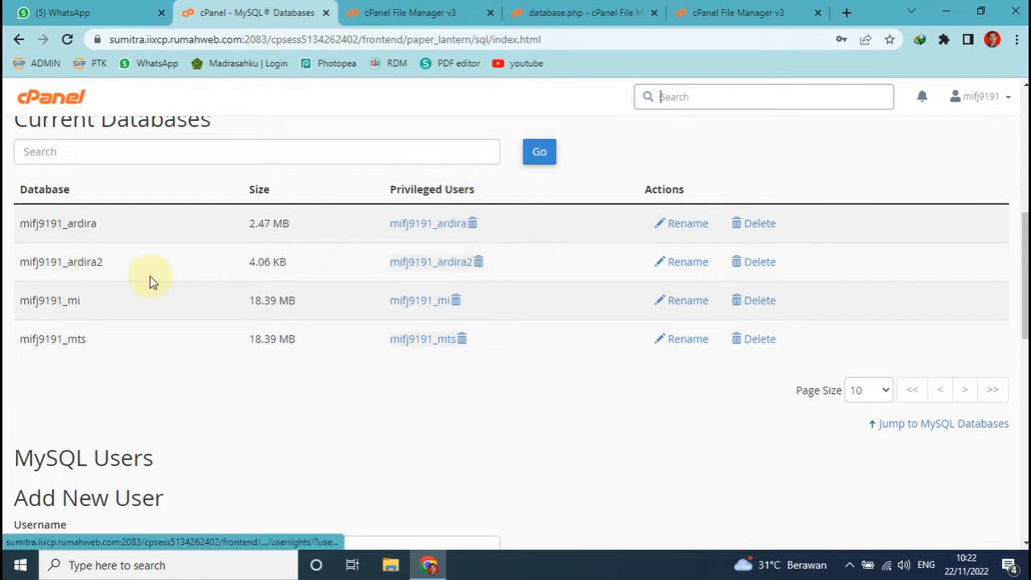
pyautogui.moveTo(22, 266); pyautogui.dragTo(115, 271)
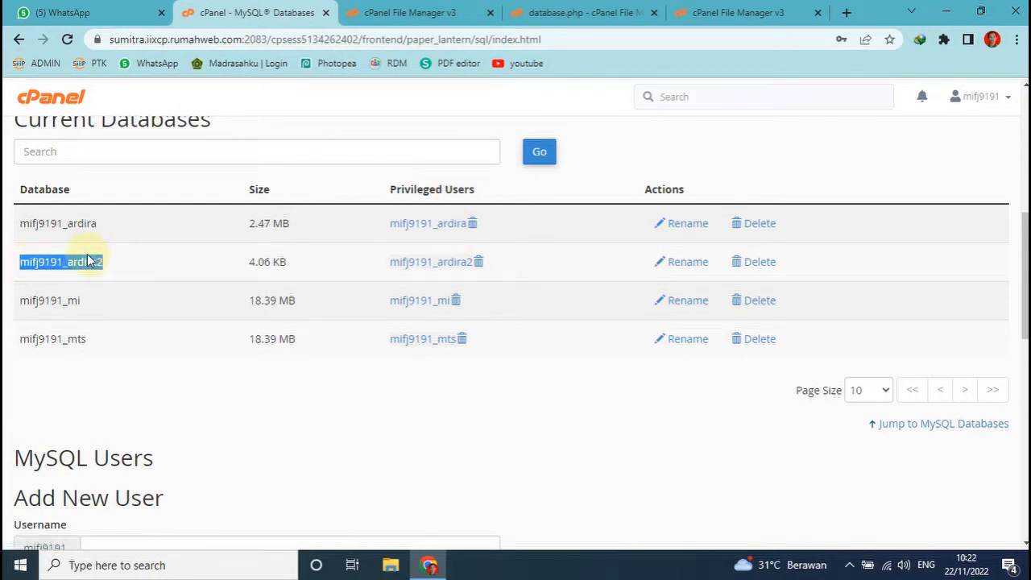
pyautogui.rightClick(92, 262)
pyautogui.click(104, 269)
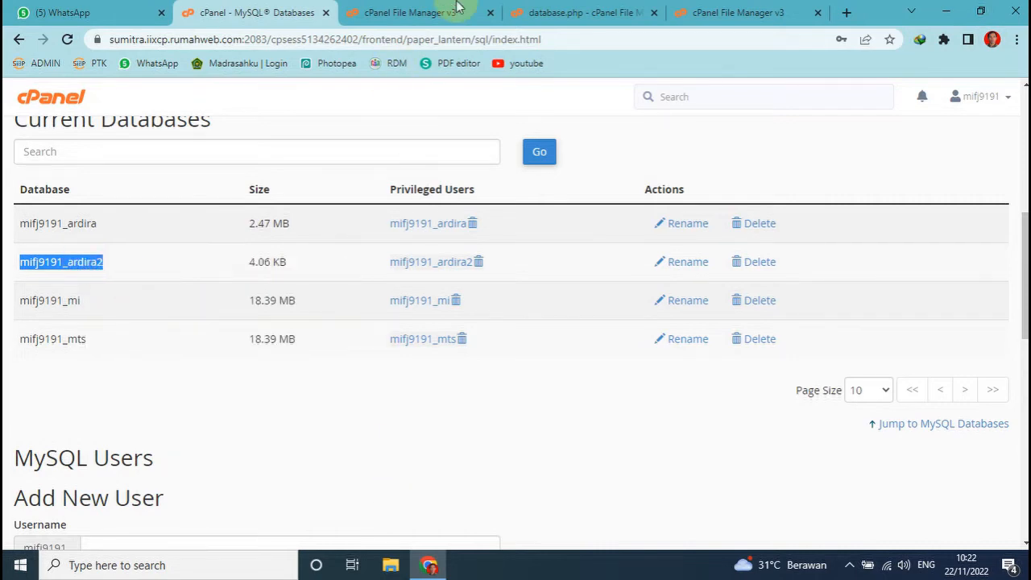
pyautogui.click(588, 12)
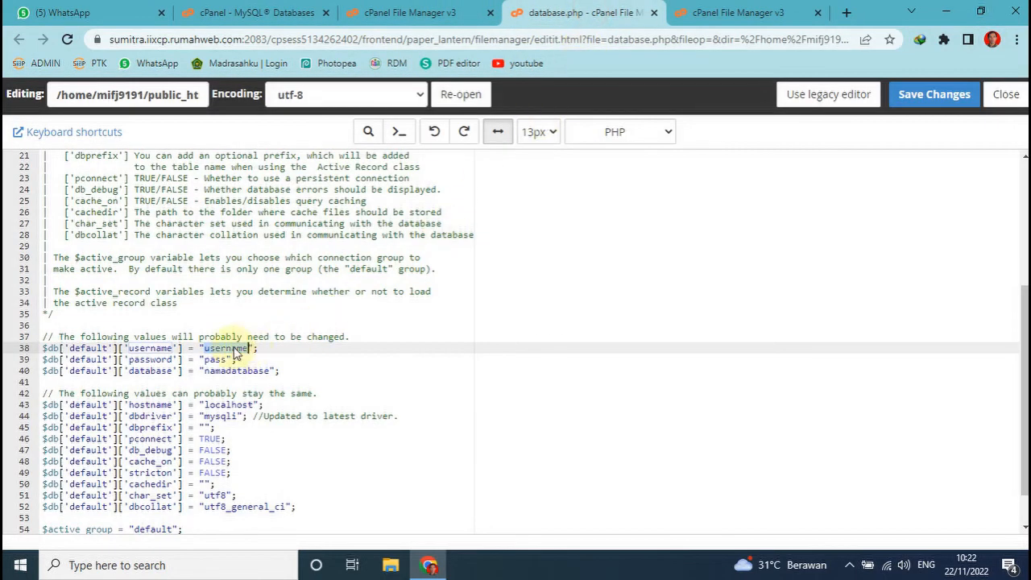
pyautogui.rightClick(236, 352)
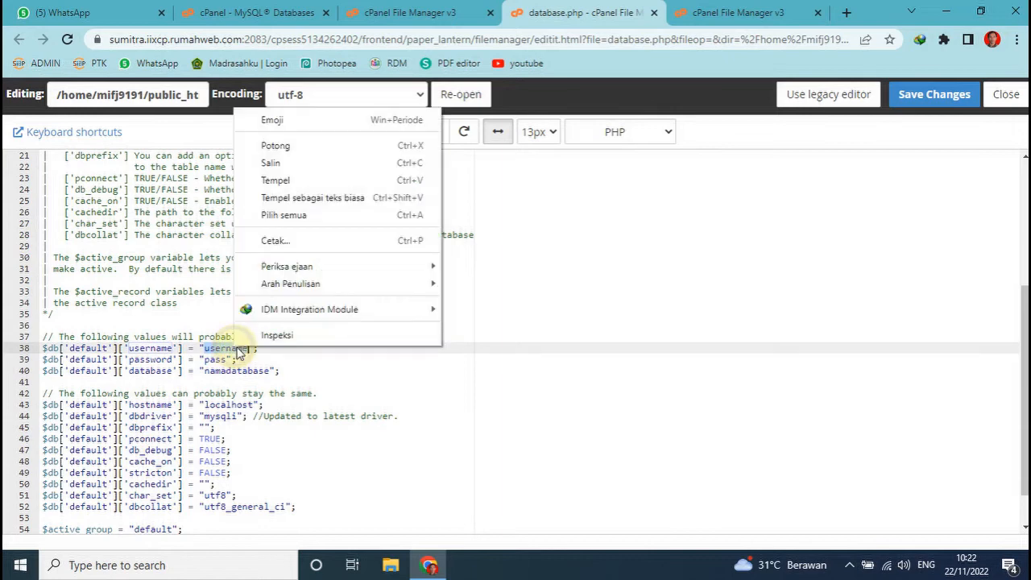
pyautogui.click(278, 180)
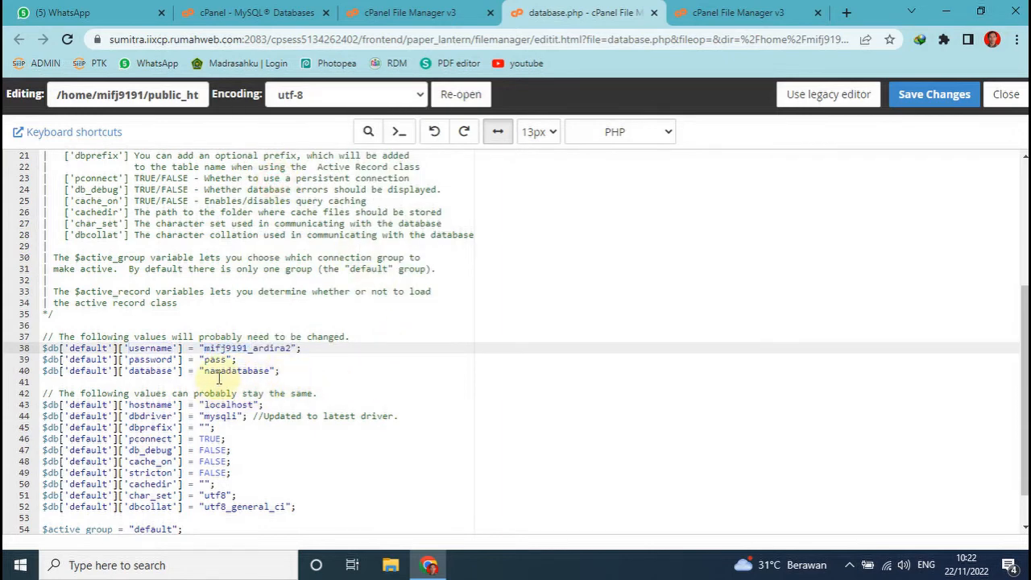
pyautogui.moveTo(205, 371); pyautogui.dragTo(264, 371)
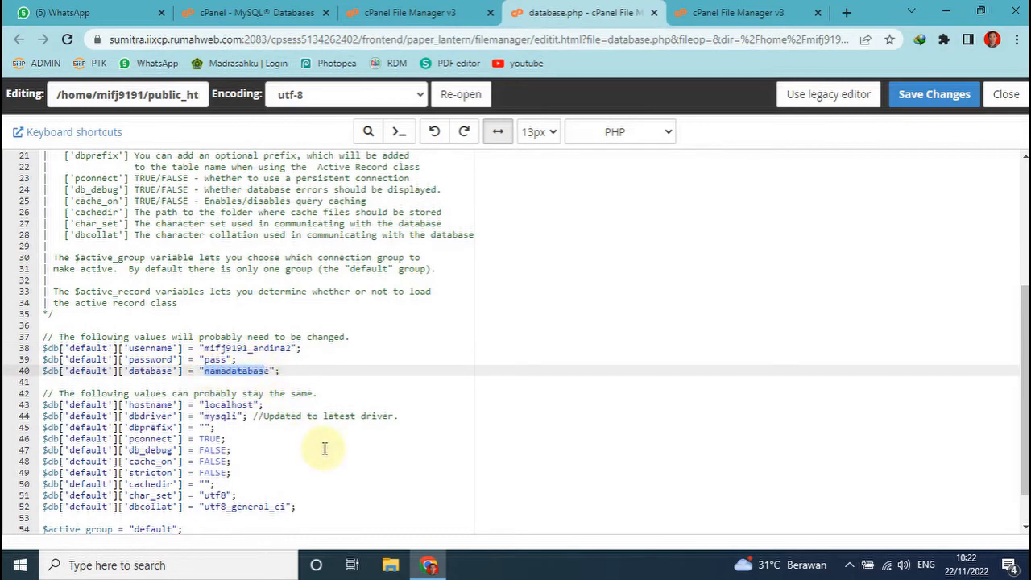
pyautogui.rightClick(261, 373)
pyautogui.click(300, 203)
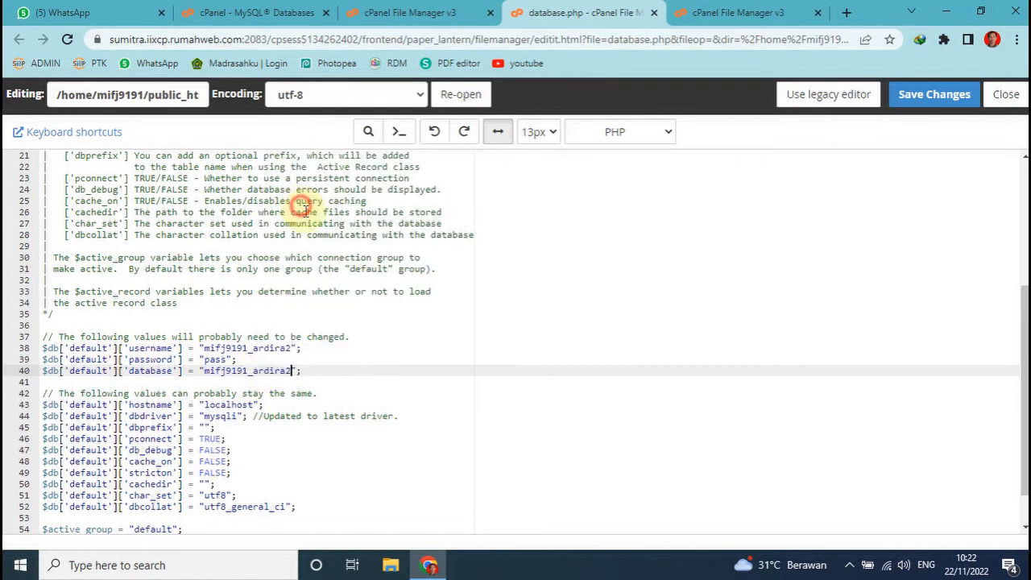
# - Enter the new database password, save database.php, and close the editor
pyautogui.click(205, 360)
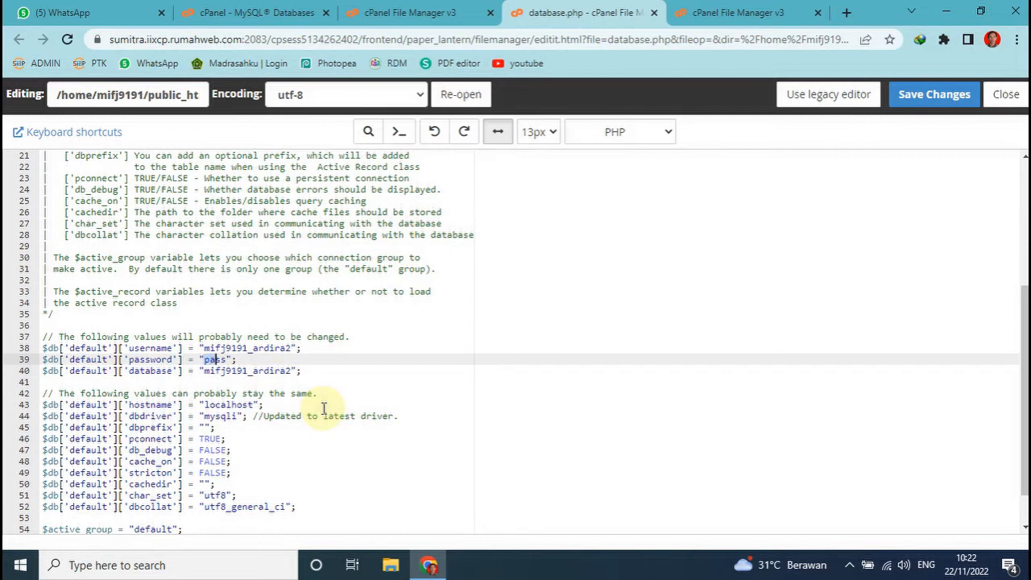
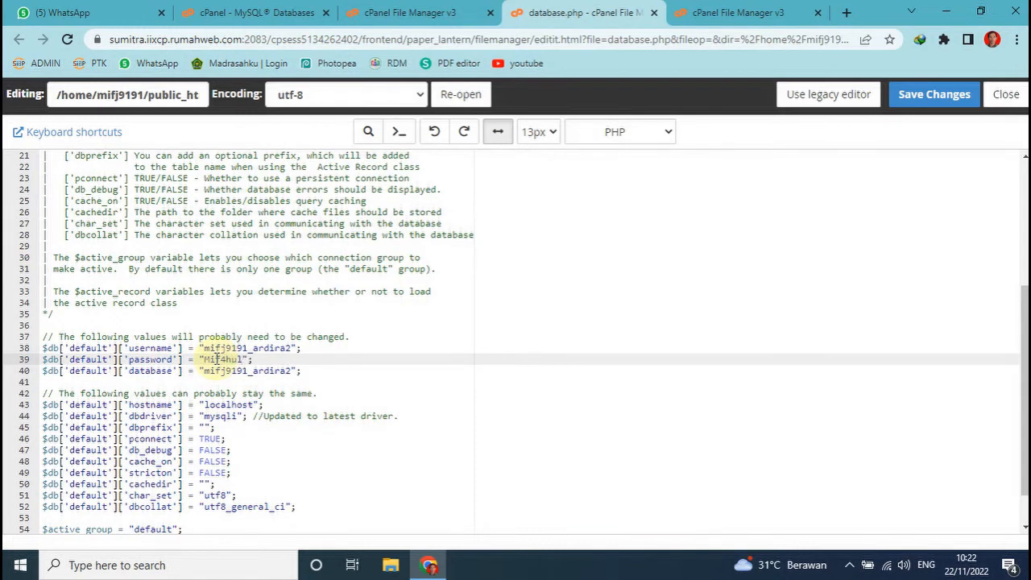
pyautogui.click(939, 95)
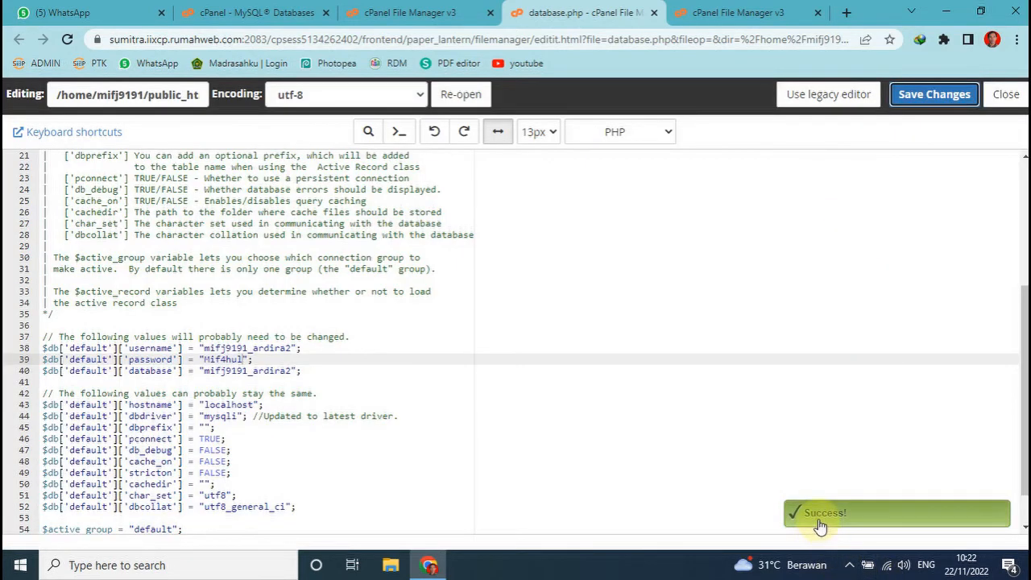
pyautogui.click(1006, 94)
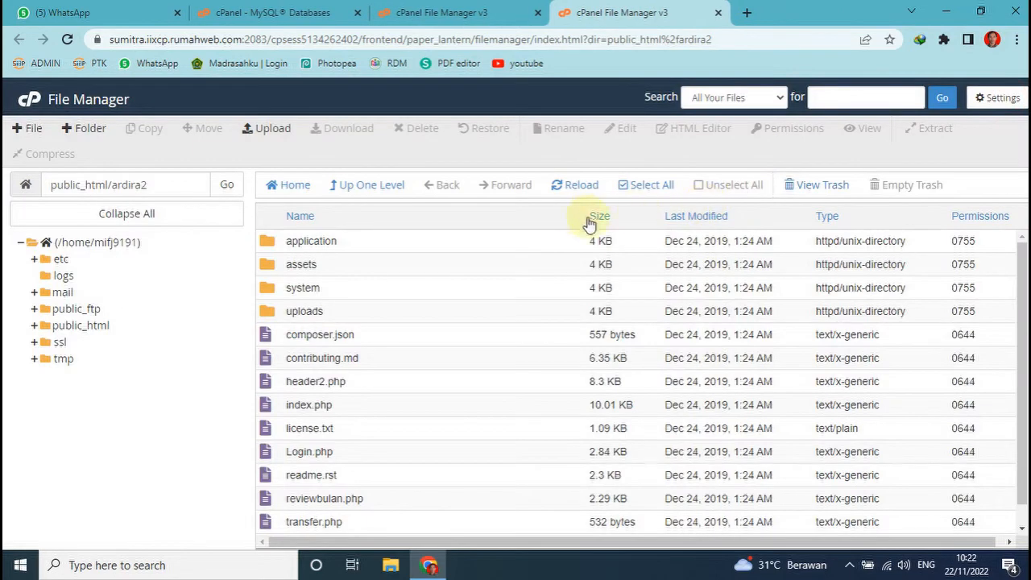
# - Close the File Manager tab and open Subdomains from cPanel home
pyautogui.click(717, 13)
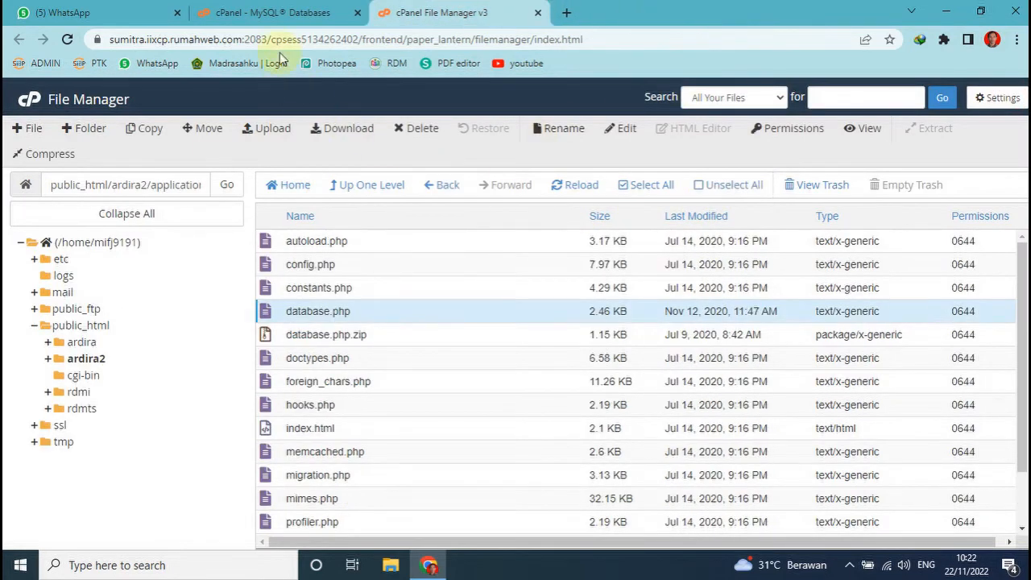
pyautogui.click(269, 12)
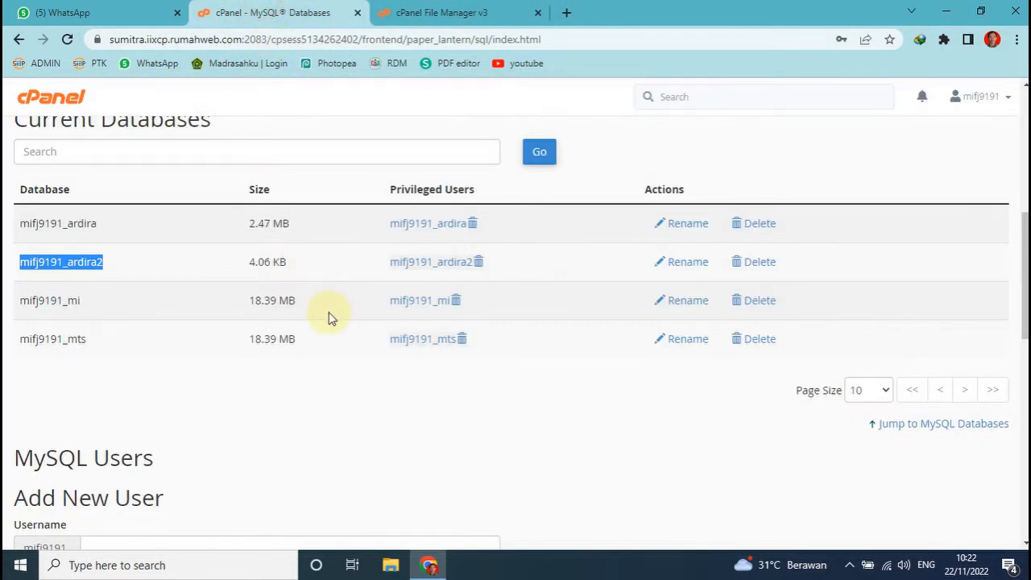
pyautogui.scroll(5, 332, 320)
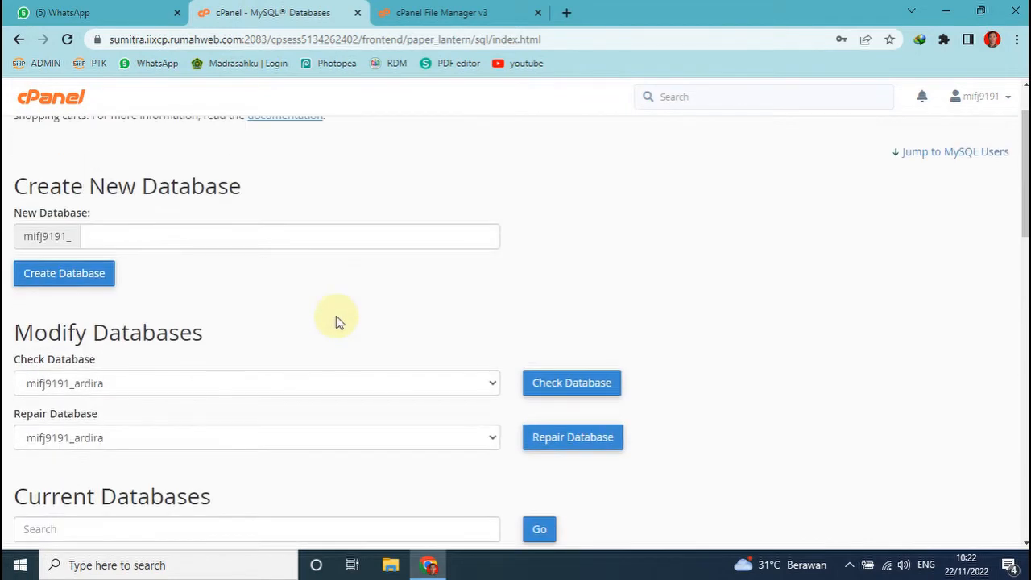
pyautogui.scroll(1, 339, 321)
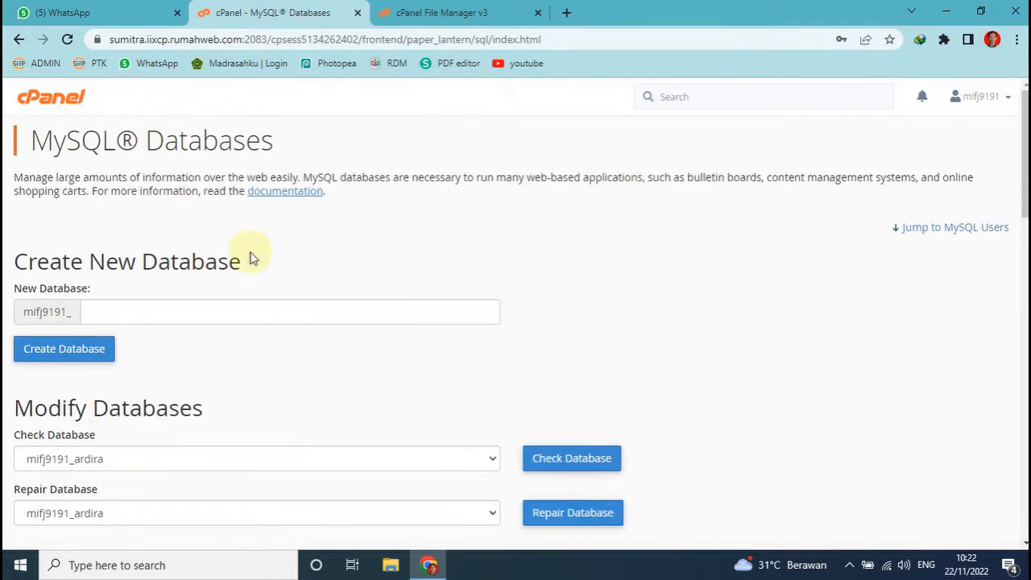
pyautogui.click(51, 97)
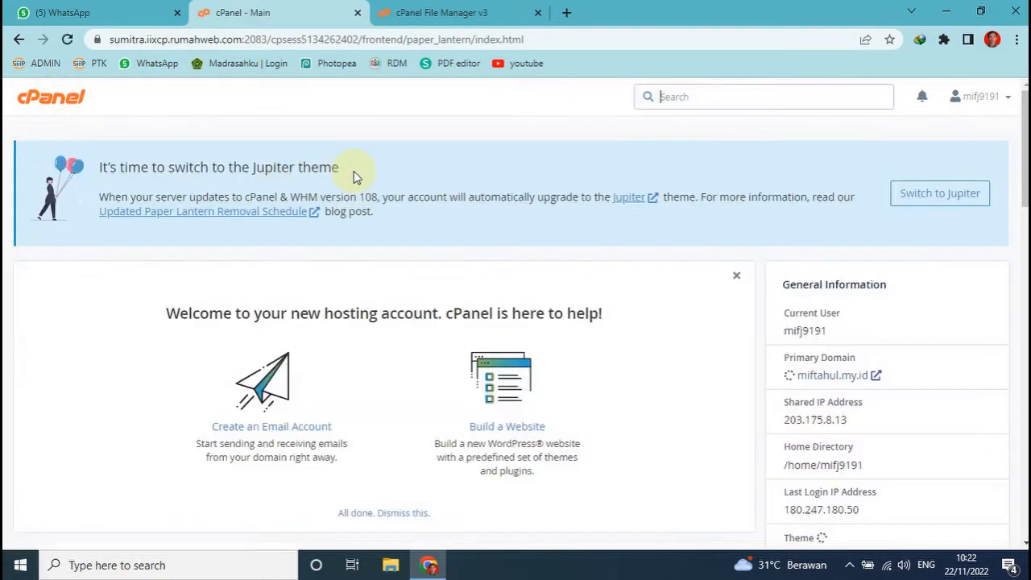
pyautogui.scroll(-3, 322, 315)
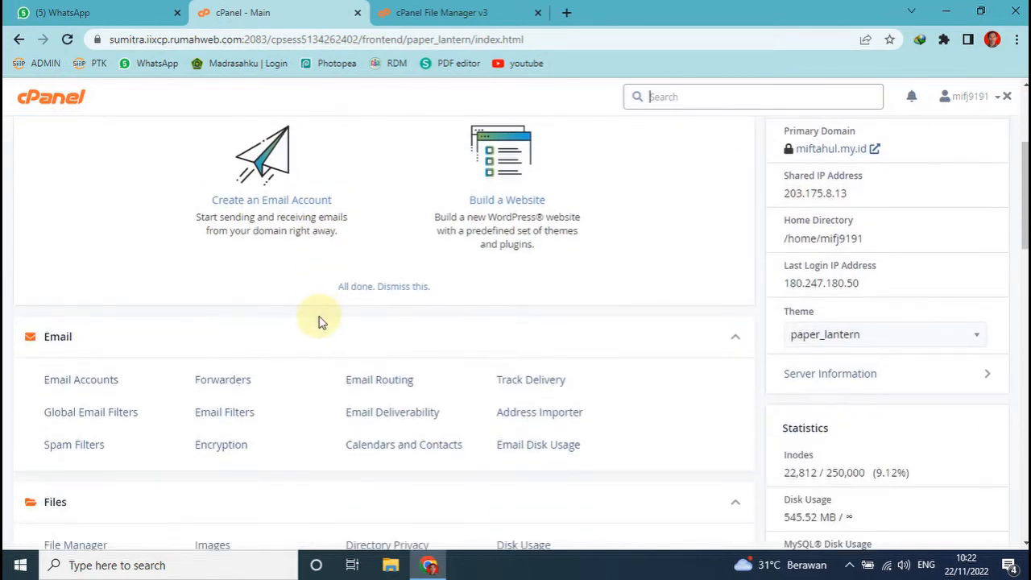
pyautogui.scroll(-2, 319, 322)
pyautogui.scroll(-4, 308, 331)
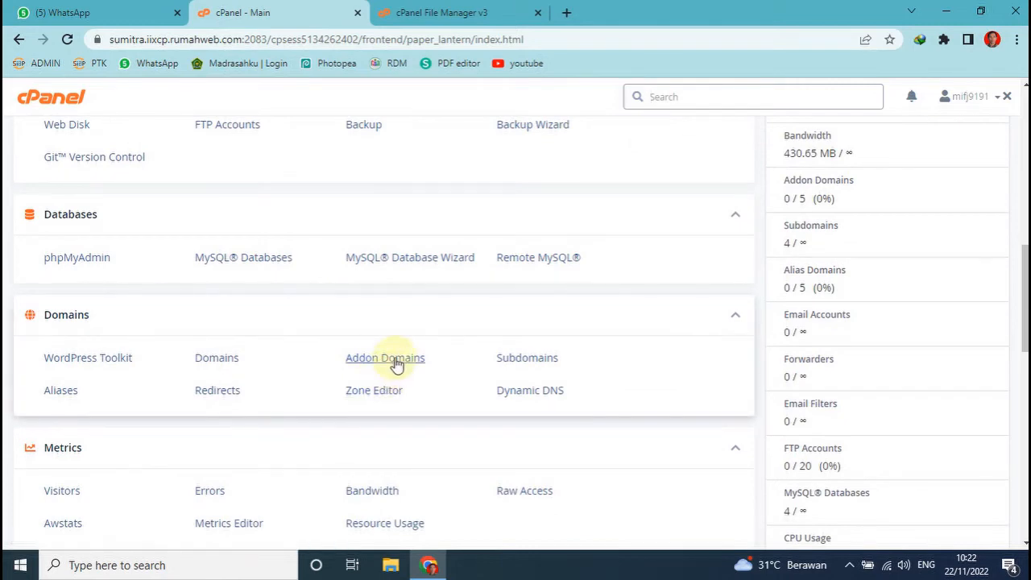
pyautogui.click(512, 364)
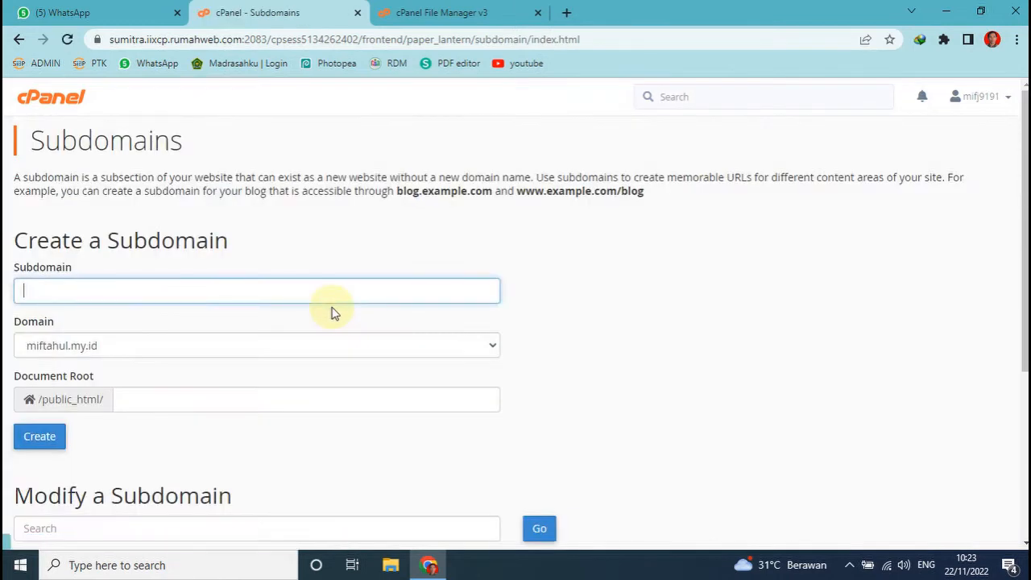
pyautogui.scroll(-2, 350, 373)
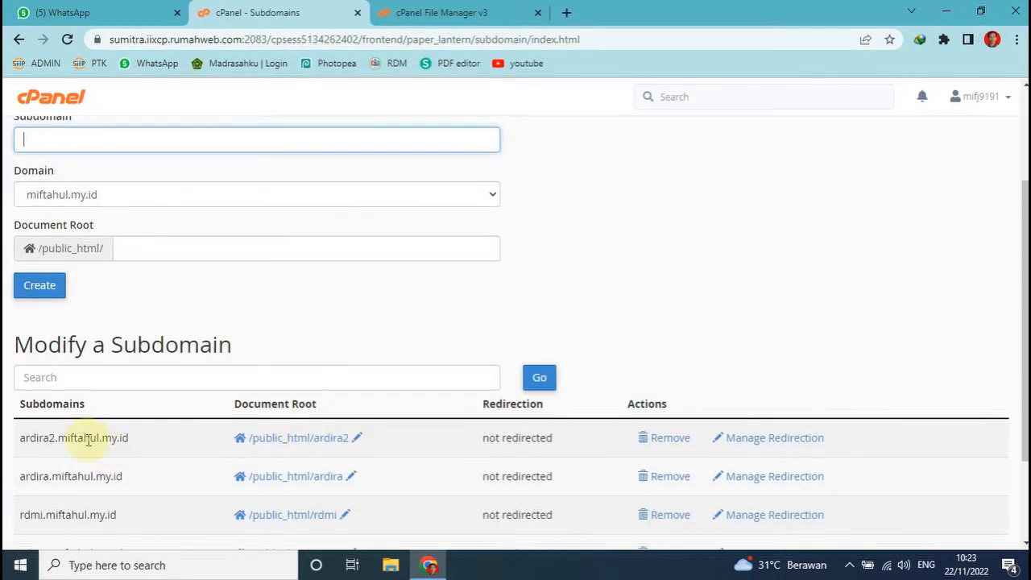
pyautogui.scroll(-1, 88, 439)
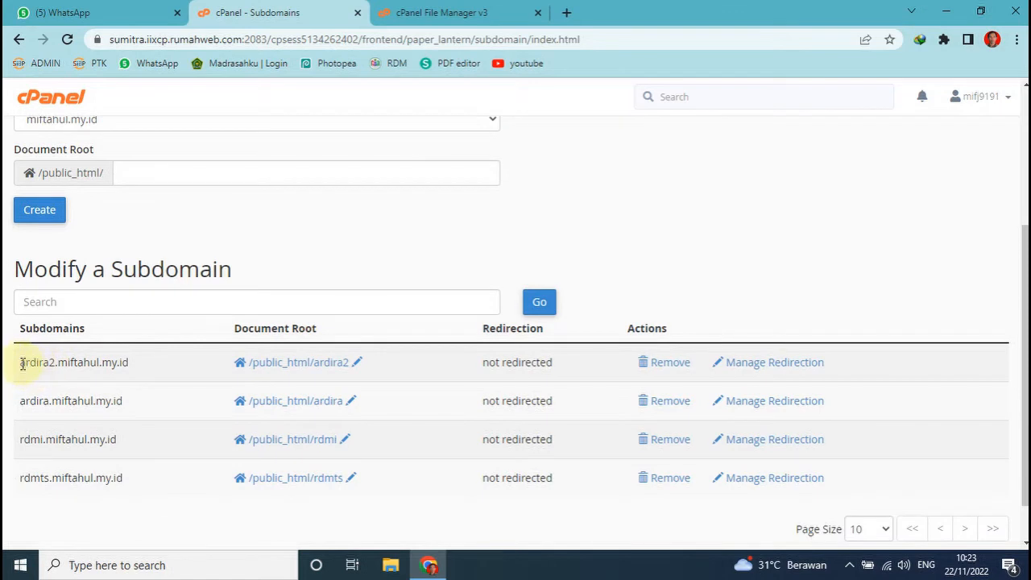
pyautogui.moveTo(22, 365); pyautogui.dragTo(153, 373)
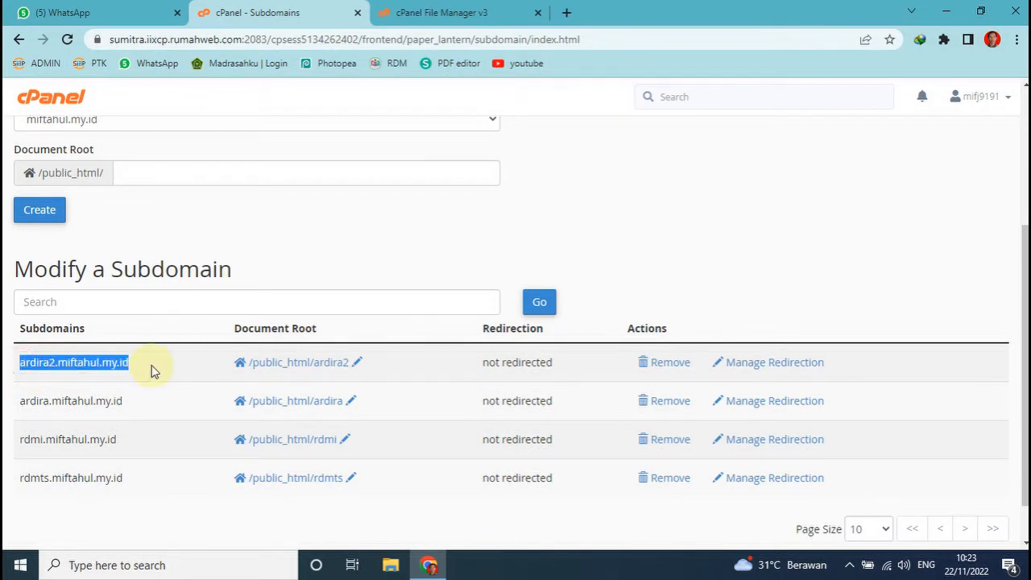
pyautogui.rightClick(114, 355)
pyautogui.click(142, 368)
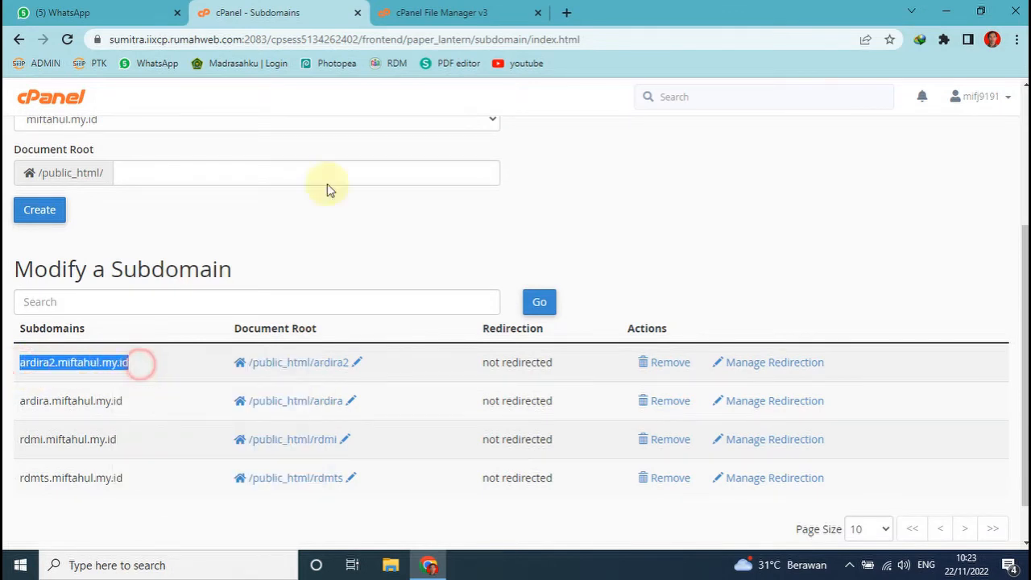
pyautogui.click(565, 13)
pyautogui.rightClick(437, 38)
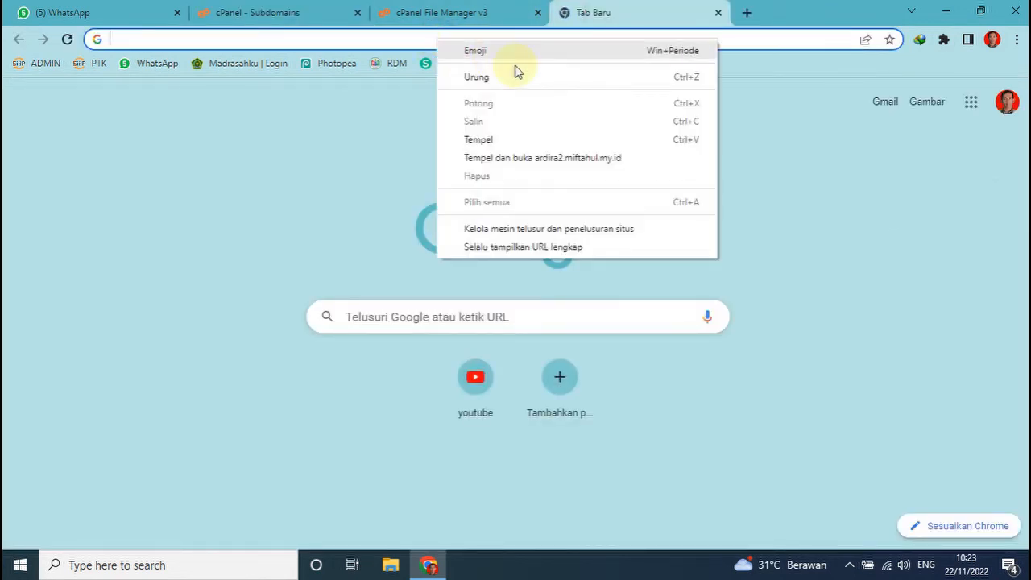
pyautogui.click(483, 139)
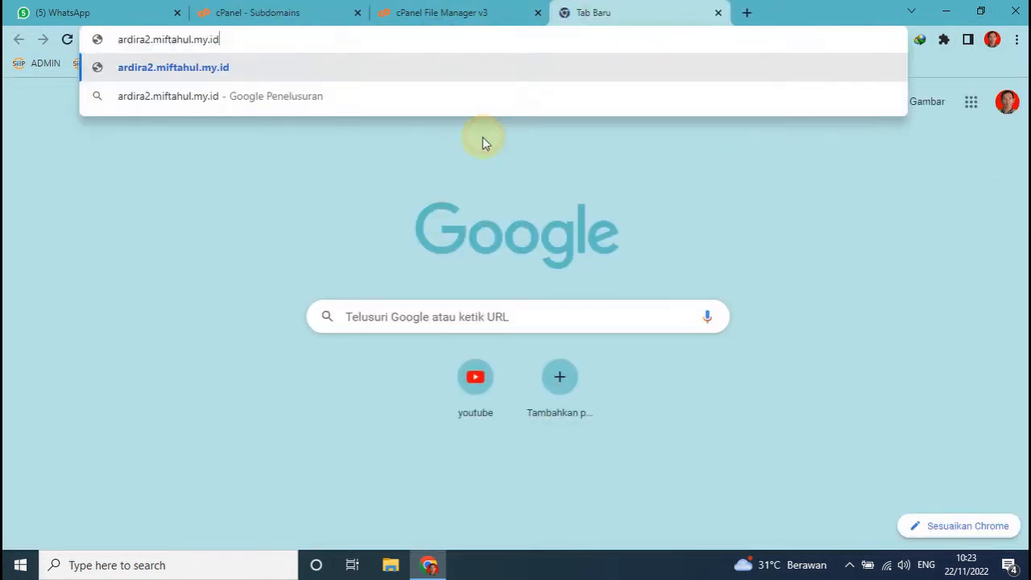
pyautogui.press('Return')
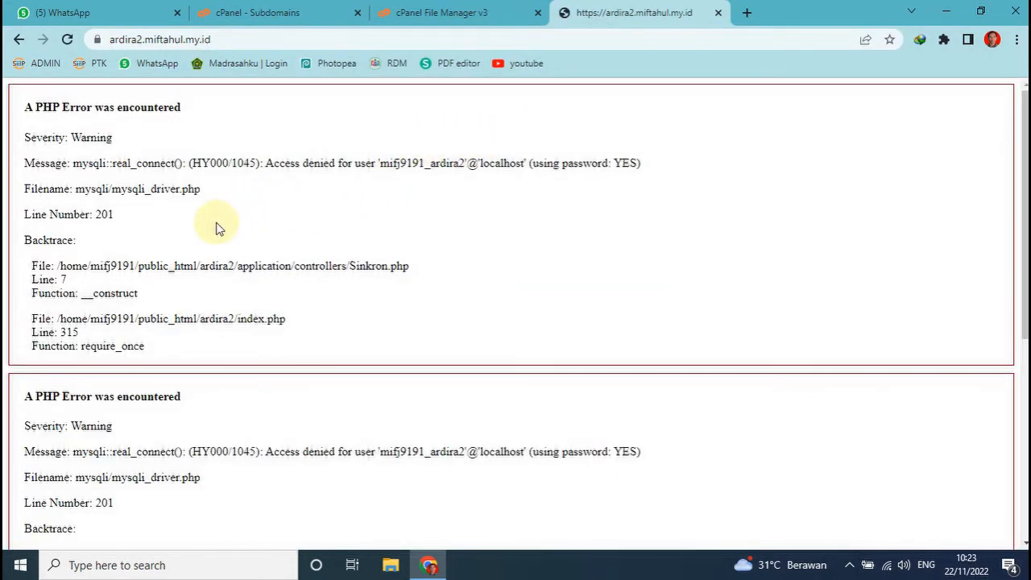
pyautogui.scroll(-2, 215, 241)
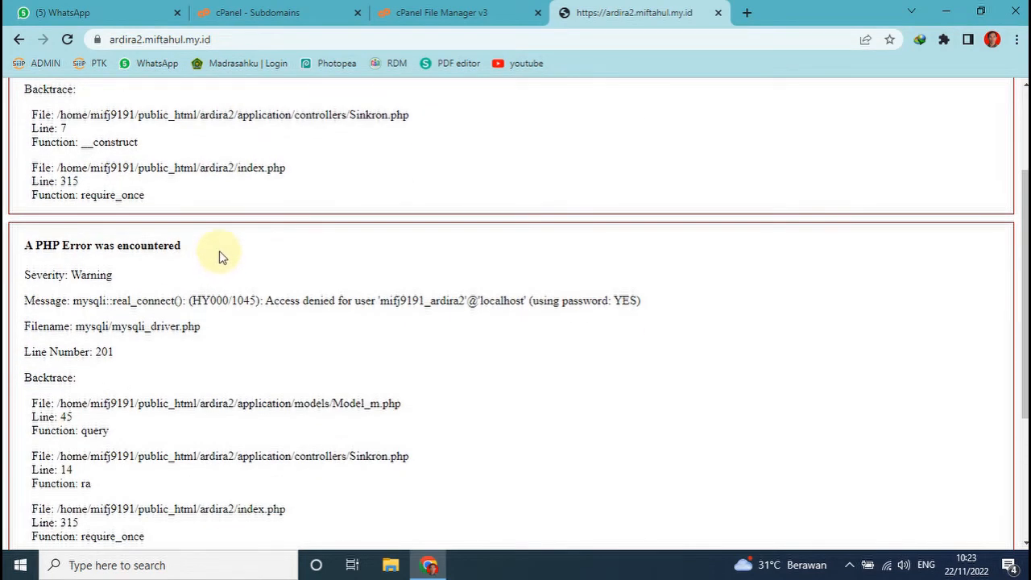
pyautogui.scroll(2, 219, 250)
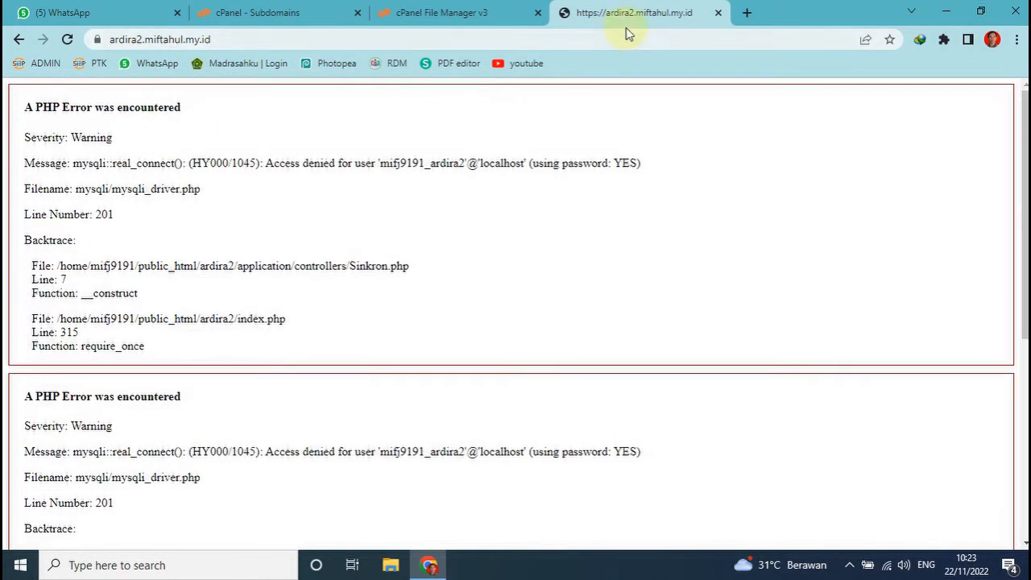
pyautogui.click(719, 13)
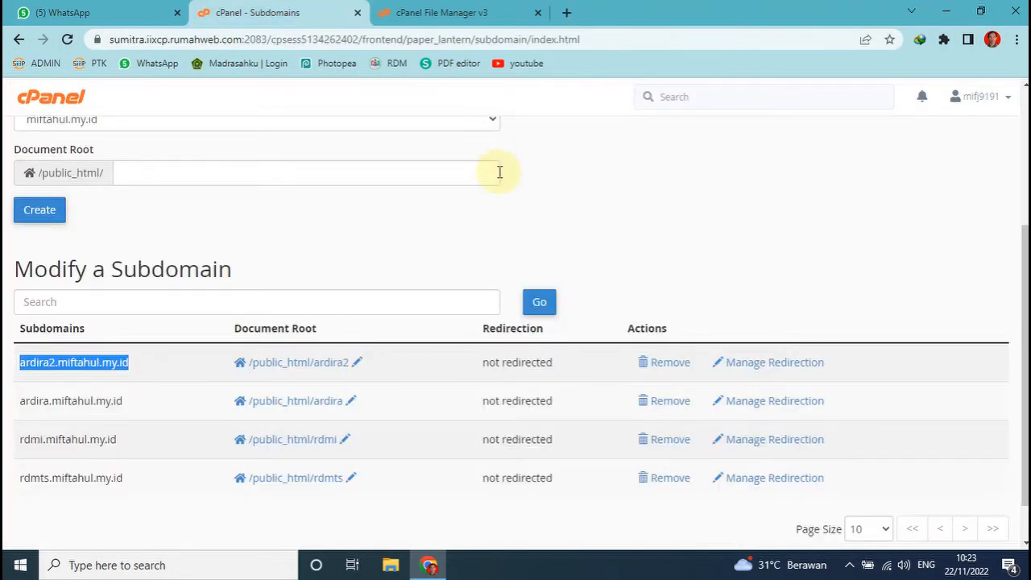
pyautogui.click(48, 105)
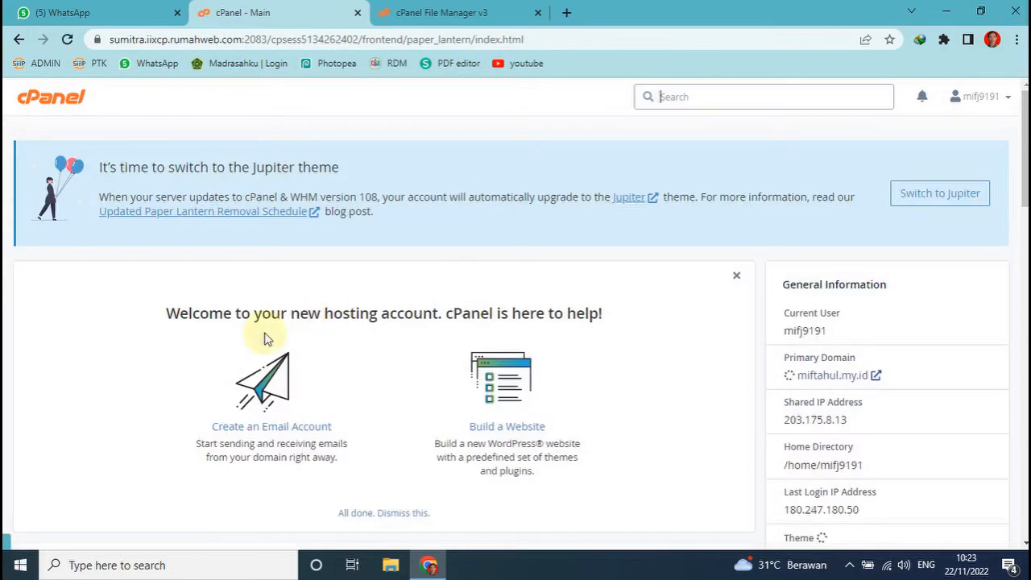
pyautogui.scroll(-2, 165, 362)
pyautogui.scroll(-7, 172, 362)
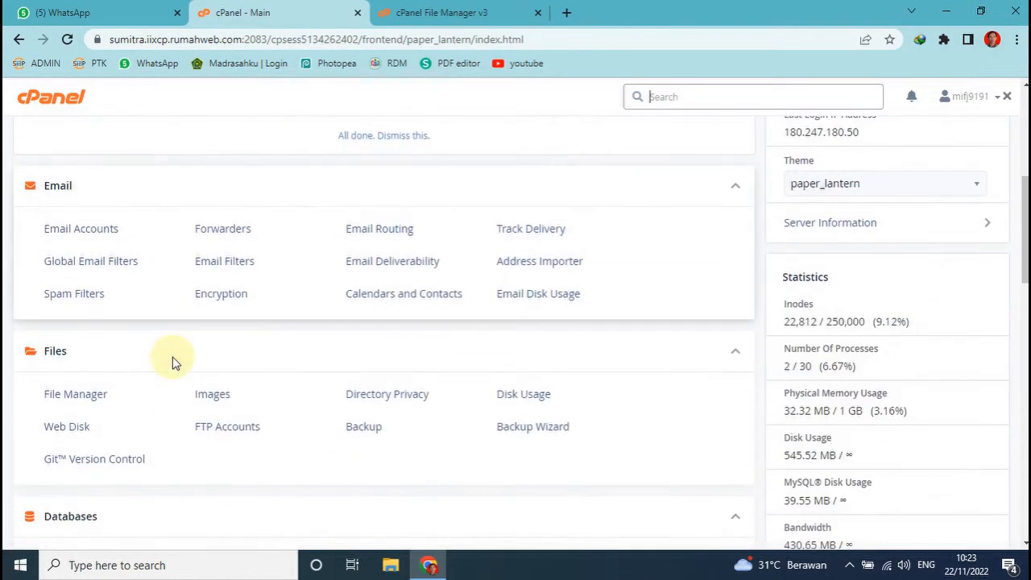
pyautogui.scroll(-6, 173, 356)
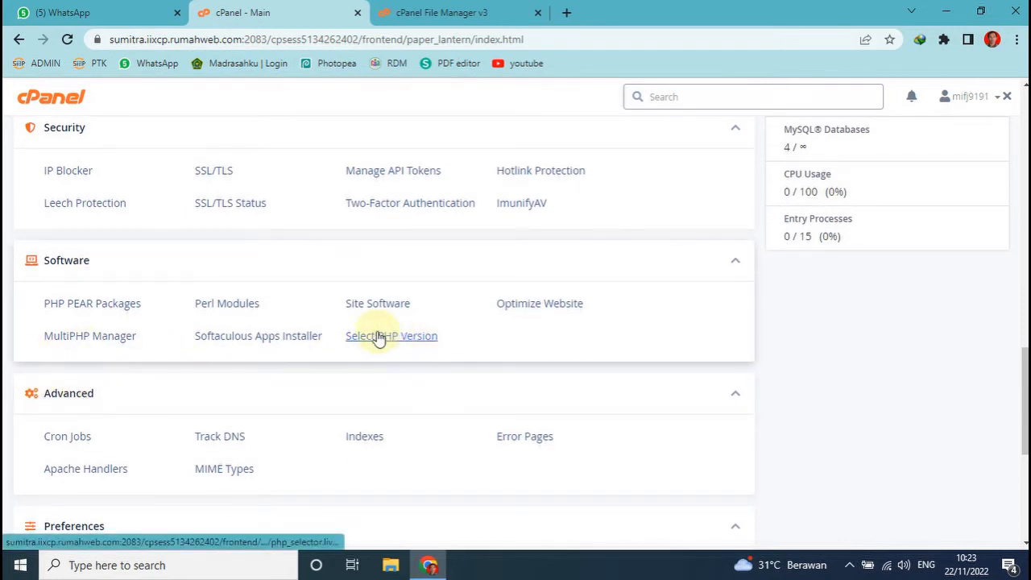
pyautogui.click(402, 338)
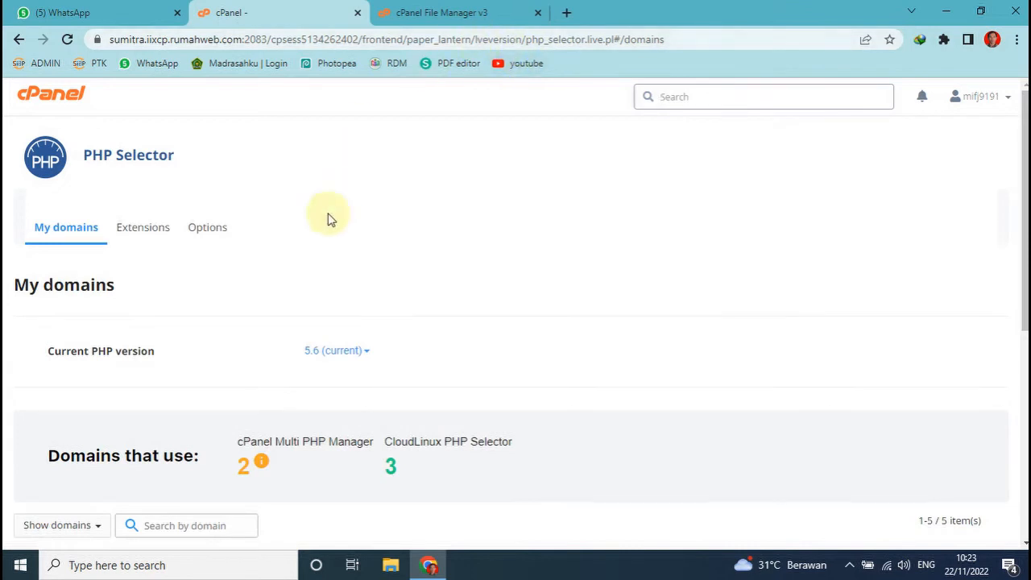
pyautogui.scroll(-4, 362, 287)
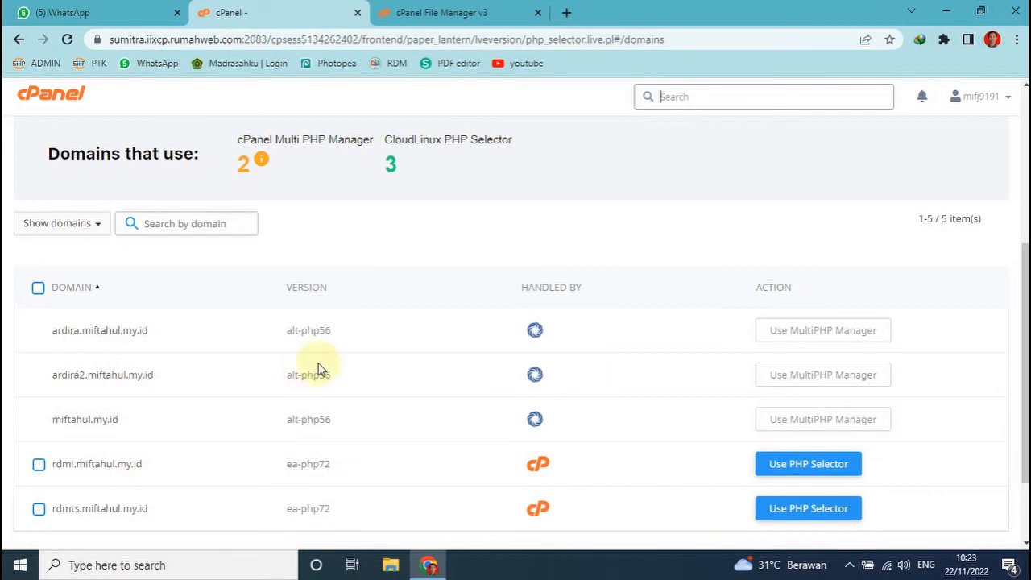
pyautogui.scroll(1, 426, 297)
pyautogui.scroll(2, 426, 297)
pyautogui.scroll(-3, 403, 271)
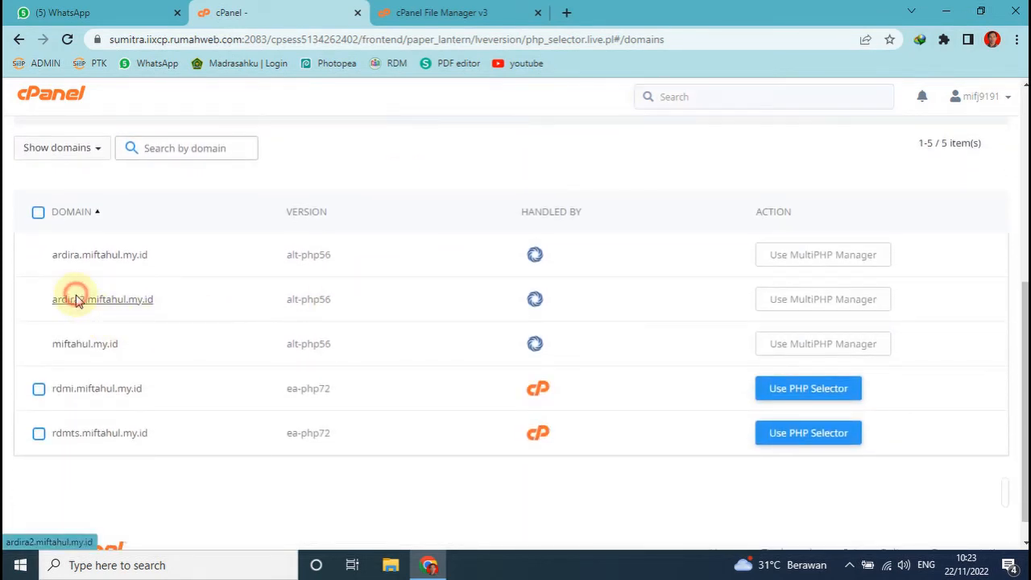
pyautogui.click(85, 299)
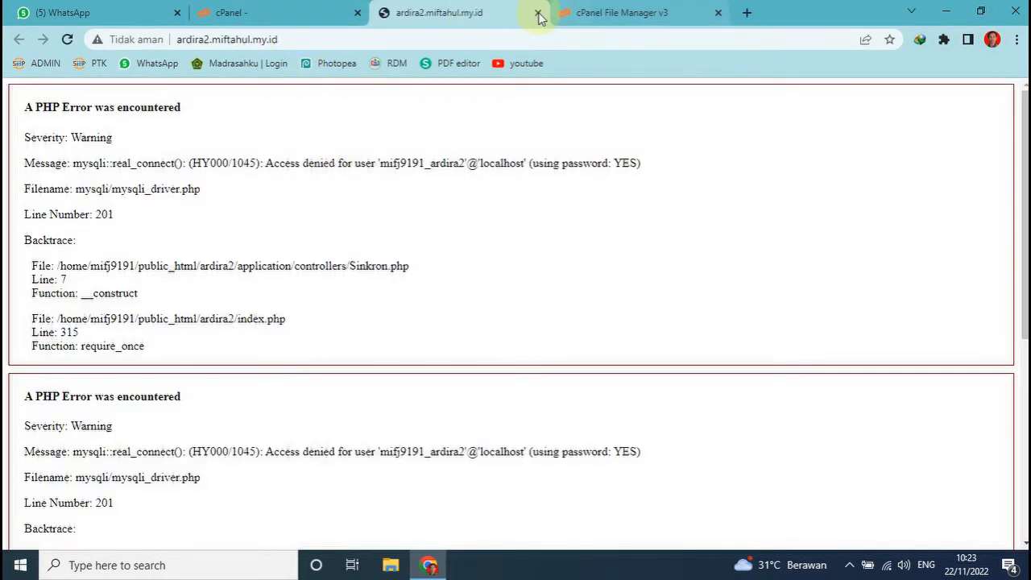
pyautogui.click(537, 13)
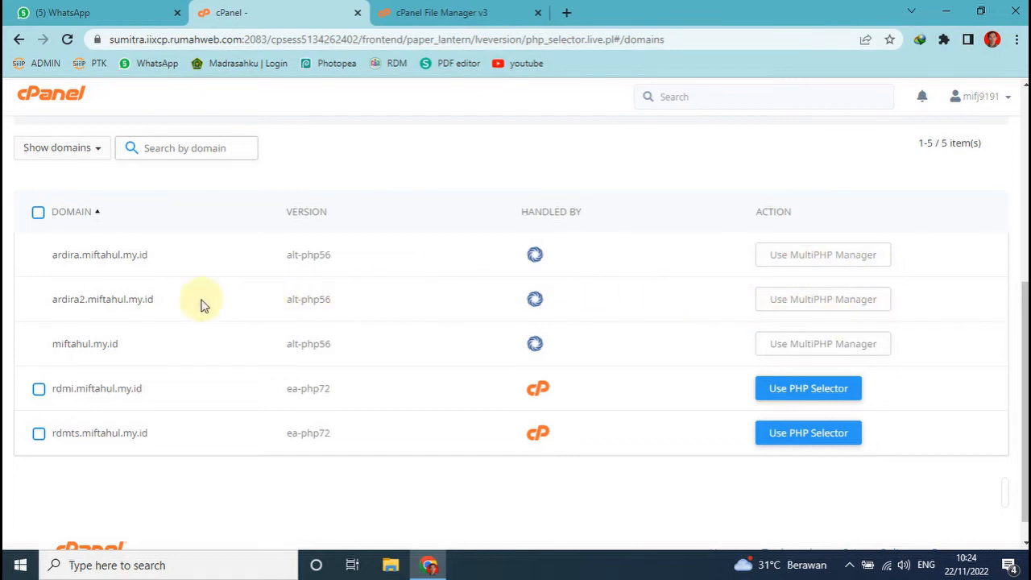
# - Inspect the PHP version dropdown, leaving the current version at 5.6
pyautogui.scroll(3, 330, 285)
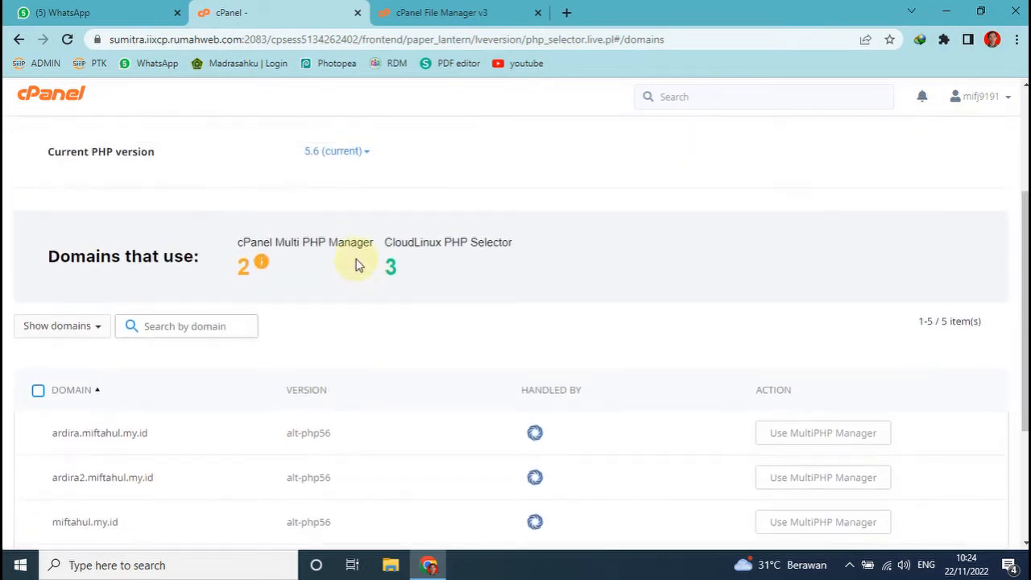
pyautogui.click(355, 203)
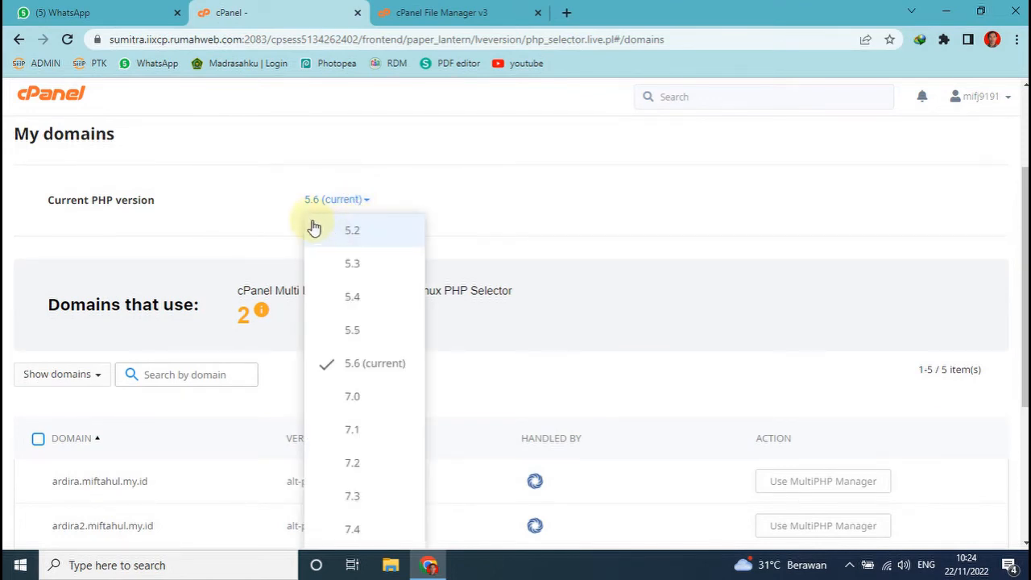
pyautogui.click(357, 366)
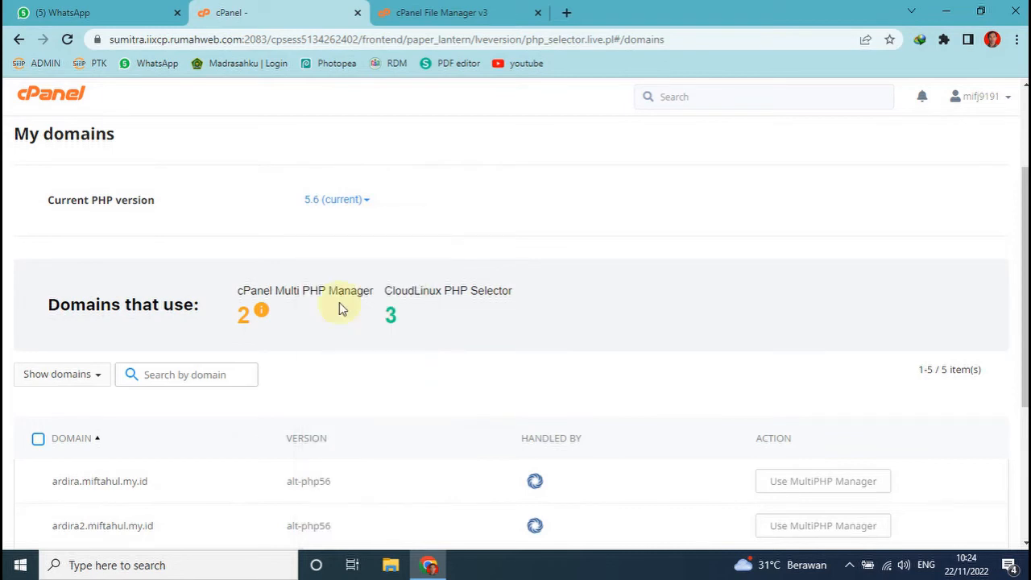
pyautogui.click(340, 203)
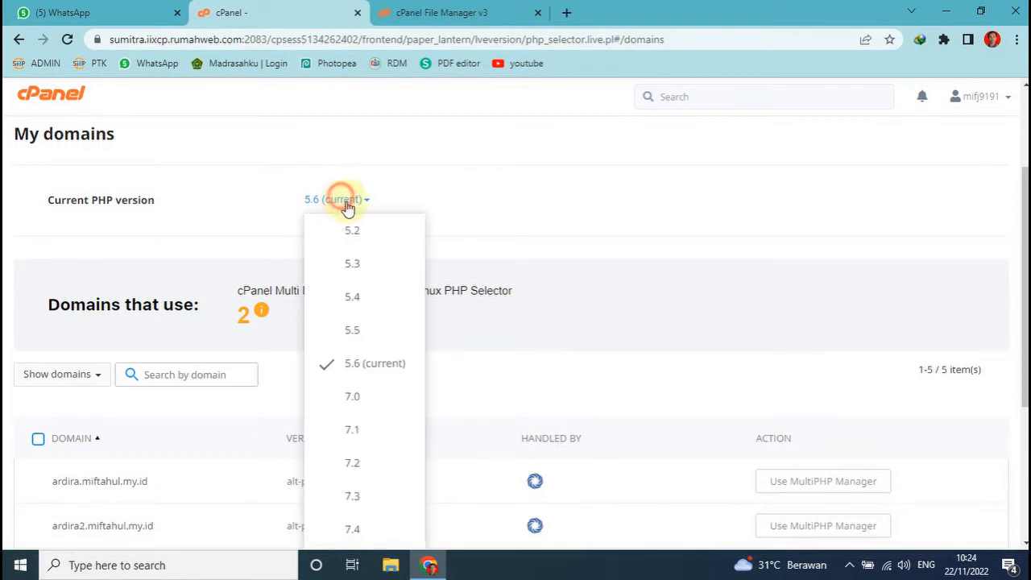
pyautogui.click(456, 202)
pyautogui.scroll(2, 226, 211)
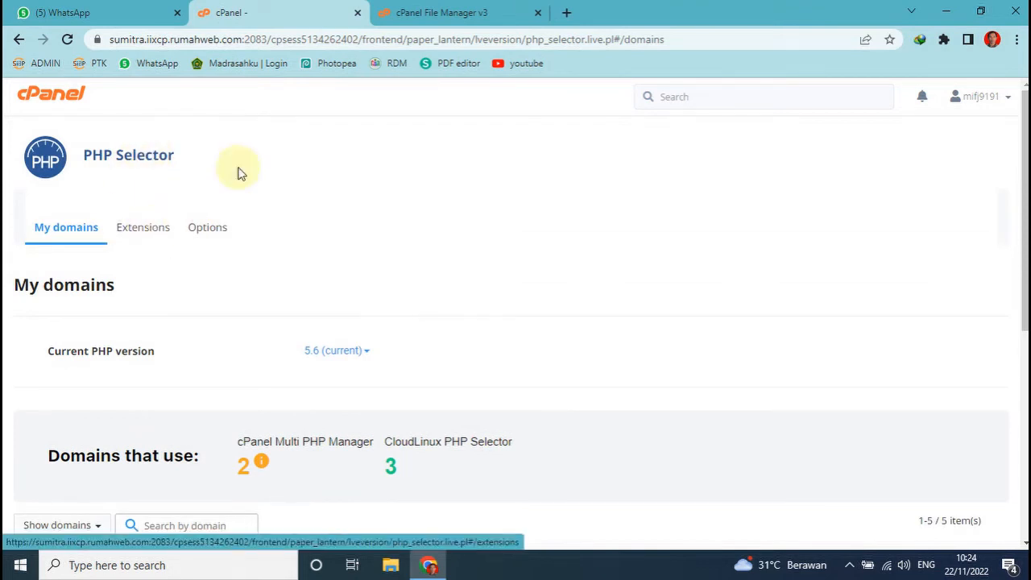
pyautogui.click(56, 96)
pyautogui.scroll(-5, 314, 320)
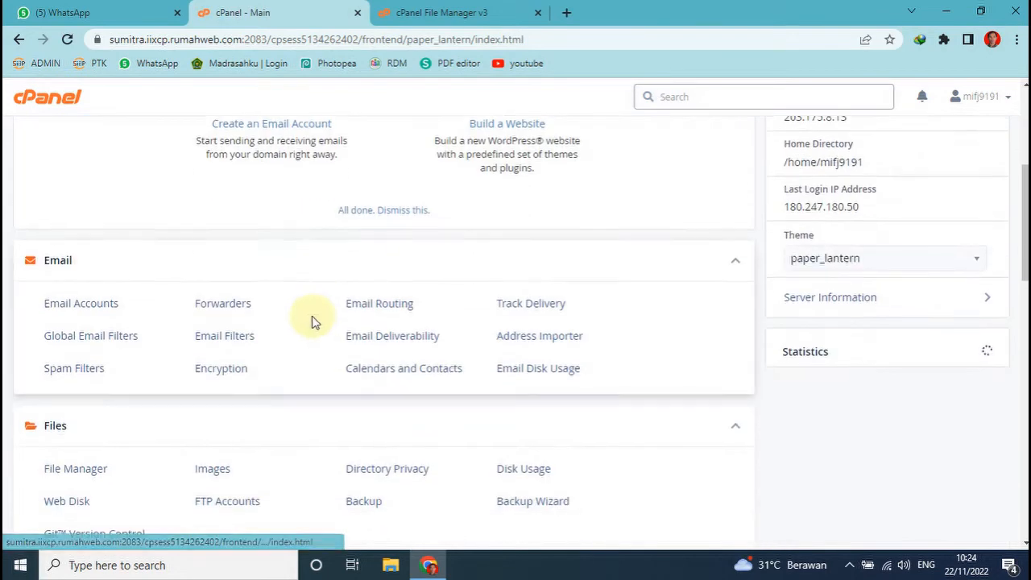
pyautogui.scroll(-4, 131, 276)
pyautogui.scroll(-6, 150, 275)
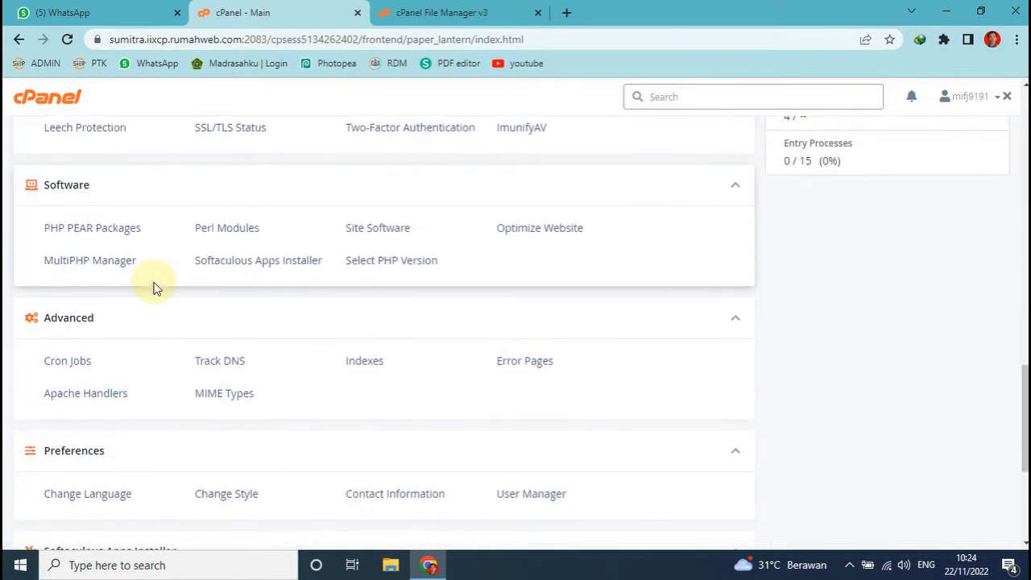
pyautogui.click(89, 261)
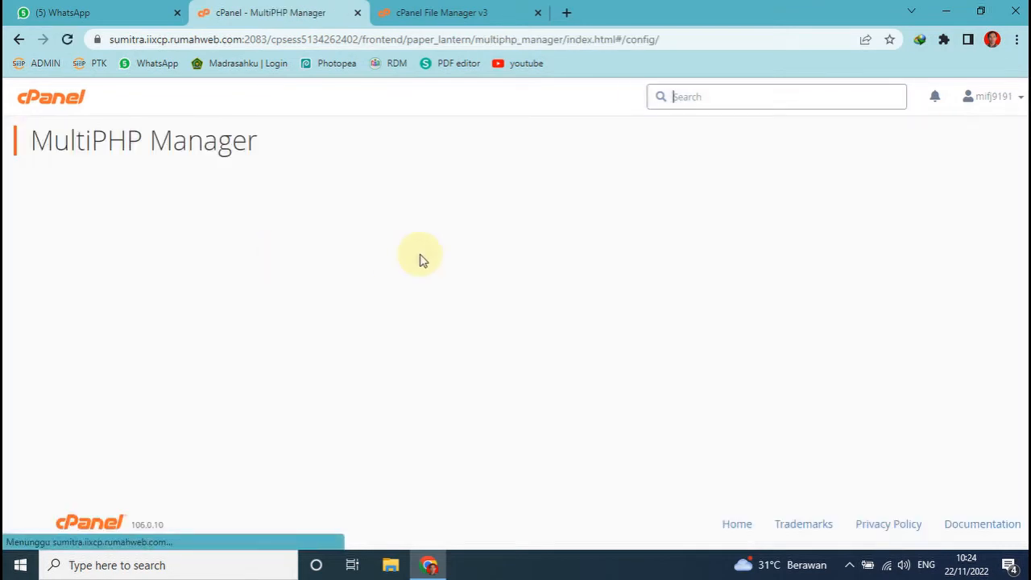
pyautogui.scroll(-3, 394, 272)
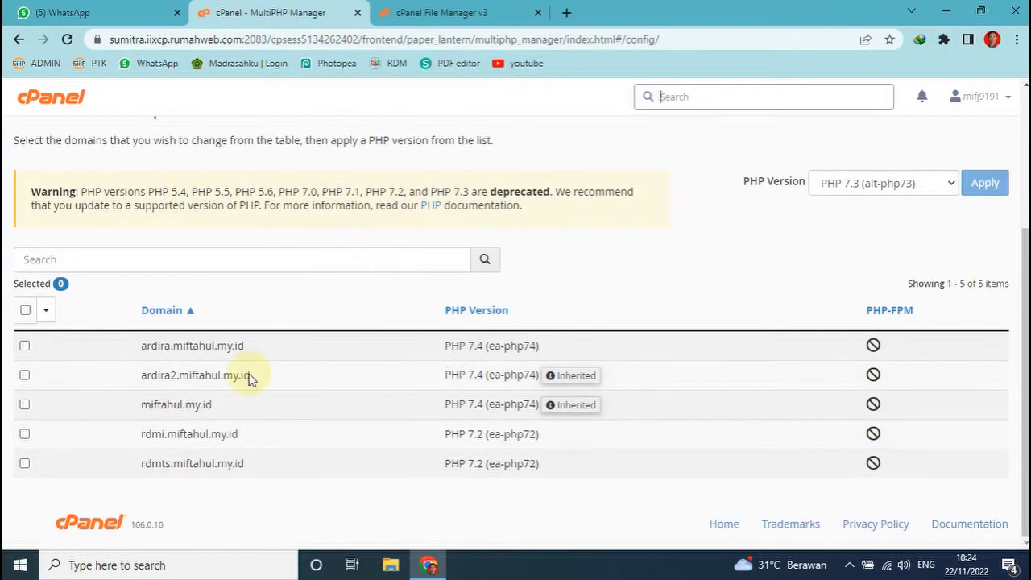
pyautogui.click(24, 375)
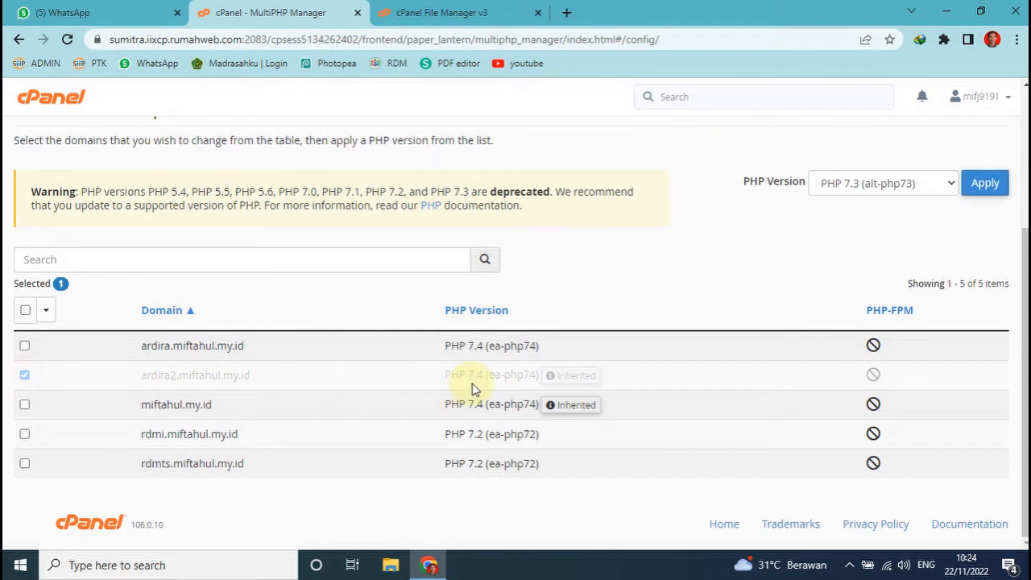
pyautogui.click(861, 187)
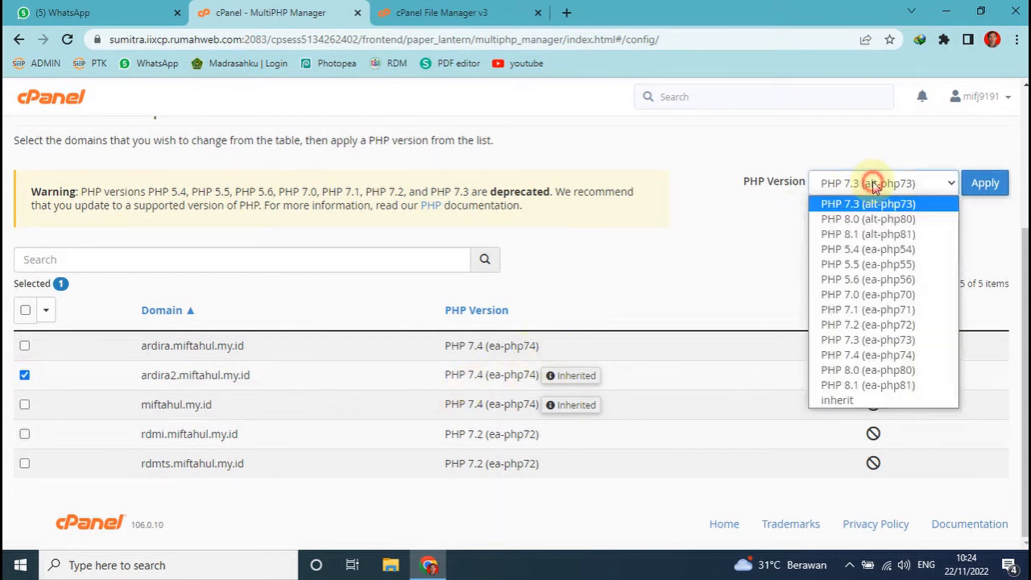
pyautogui.click(853, 290)
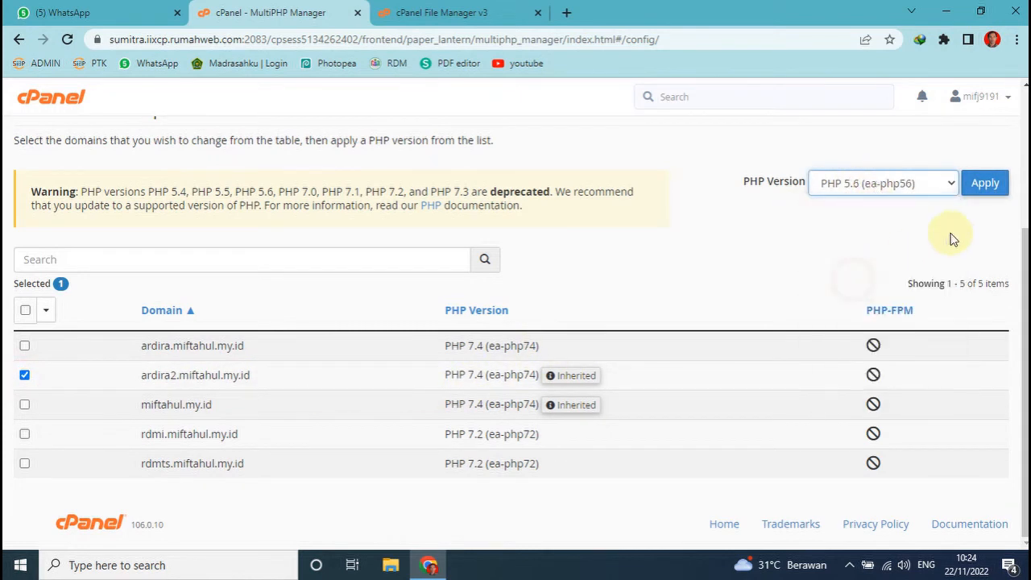
pyautogui.click(986, 190)
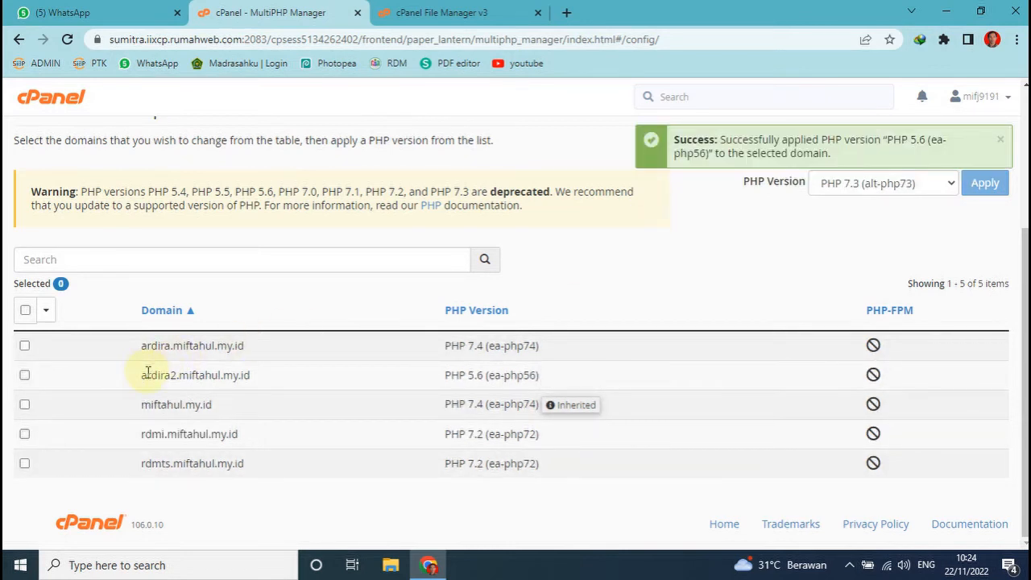
pyautogui.moveTo(143, 377); pyautogui.dragTo(280, 380)
pyautogui.hotkey('ctrl', 'c')
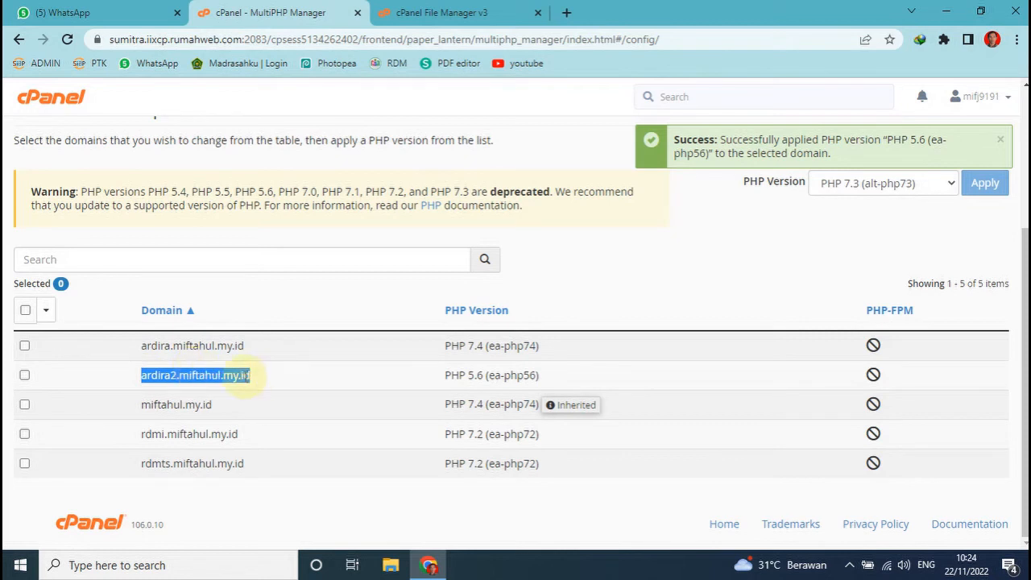
pyautogui.rightClick(257, 379)
pyautogui.click(270, 386)
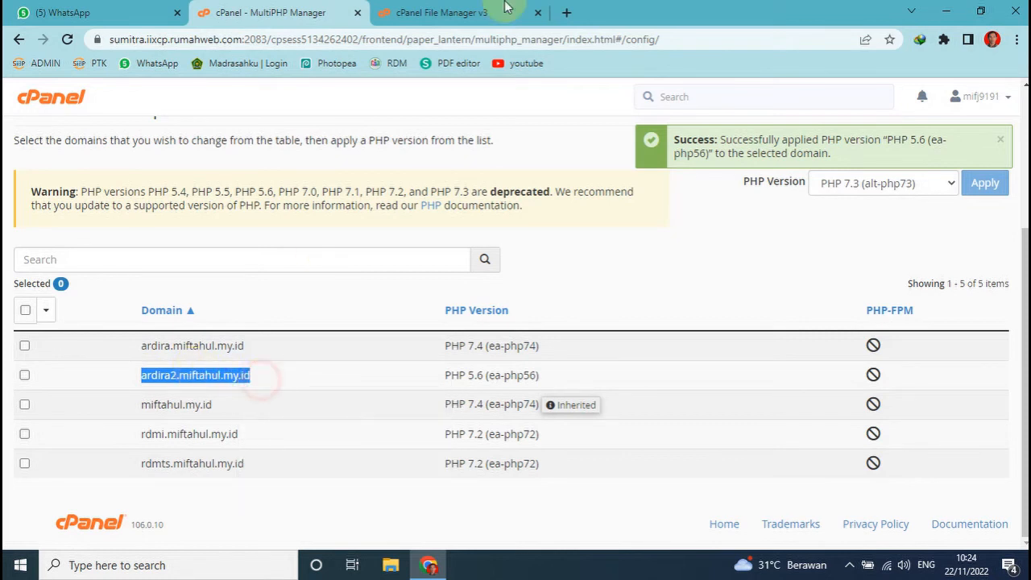
pyautogui.click(567, 12)
pyautogui.hotkey('ctrl', 'v')
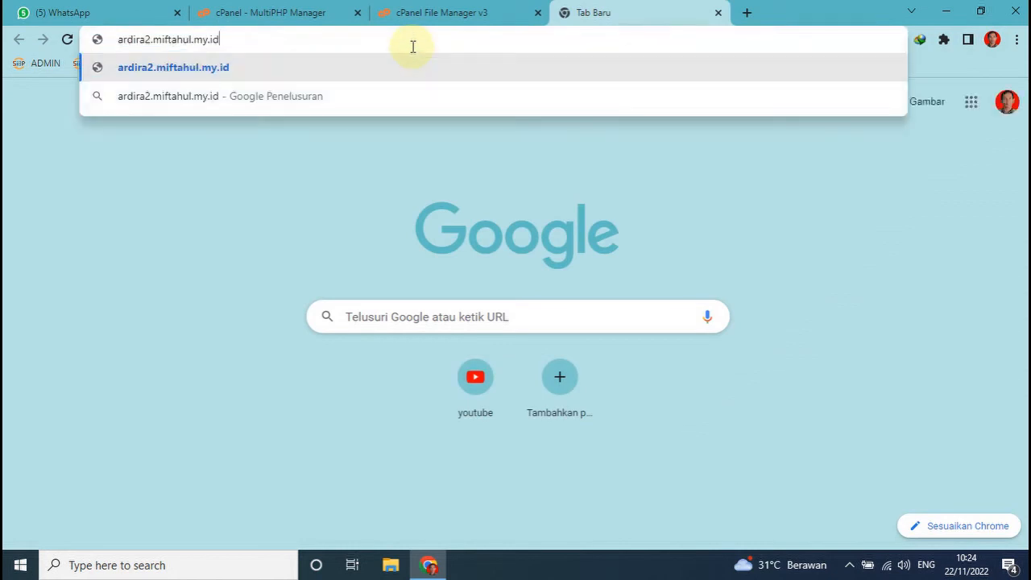
pyautogui.press('Return')
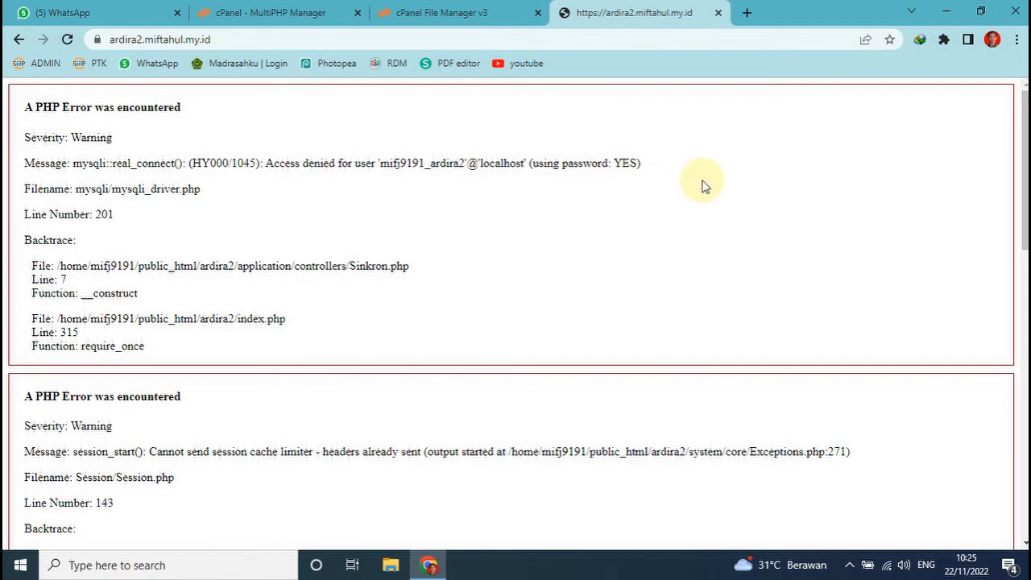
pyautogui.scroll(-5, 684, 246)
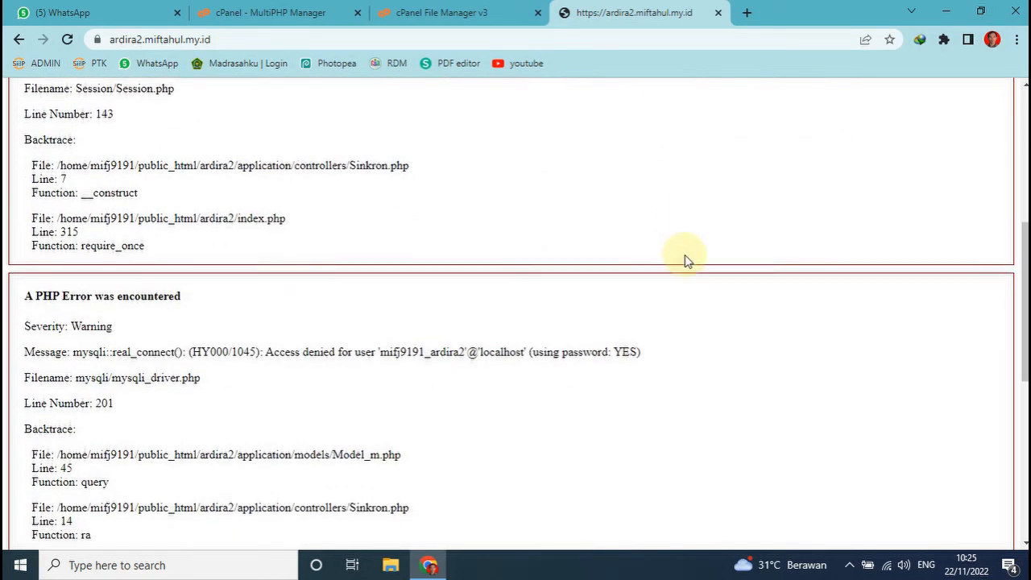
pyautogui.scroll(-5, 683, 260)
pyautogui.scroll(-2, 684, 260)
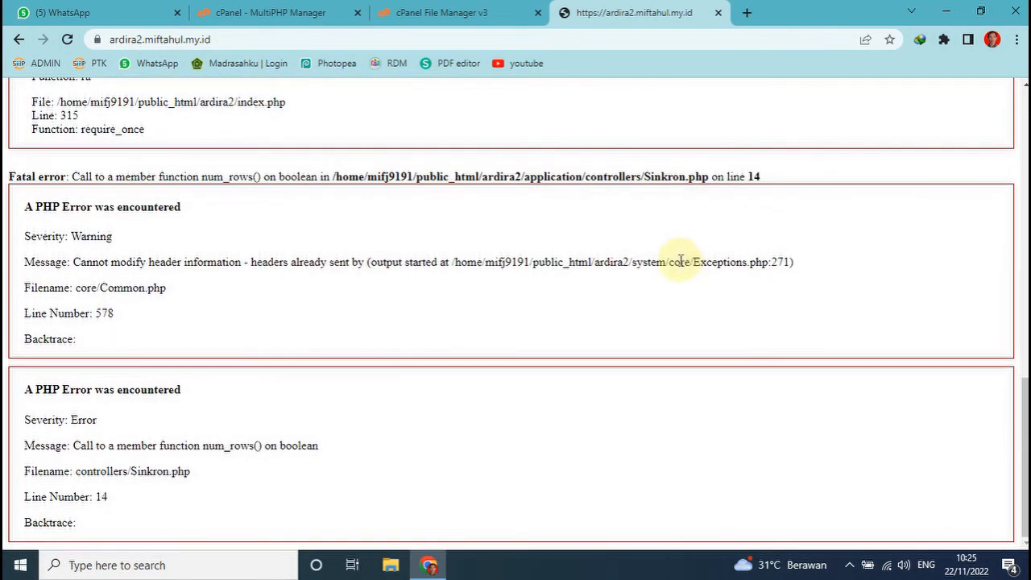
pyautogui.scroll(6, 679, 256)
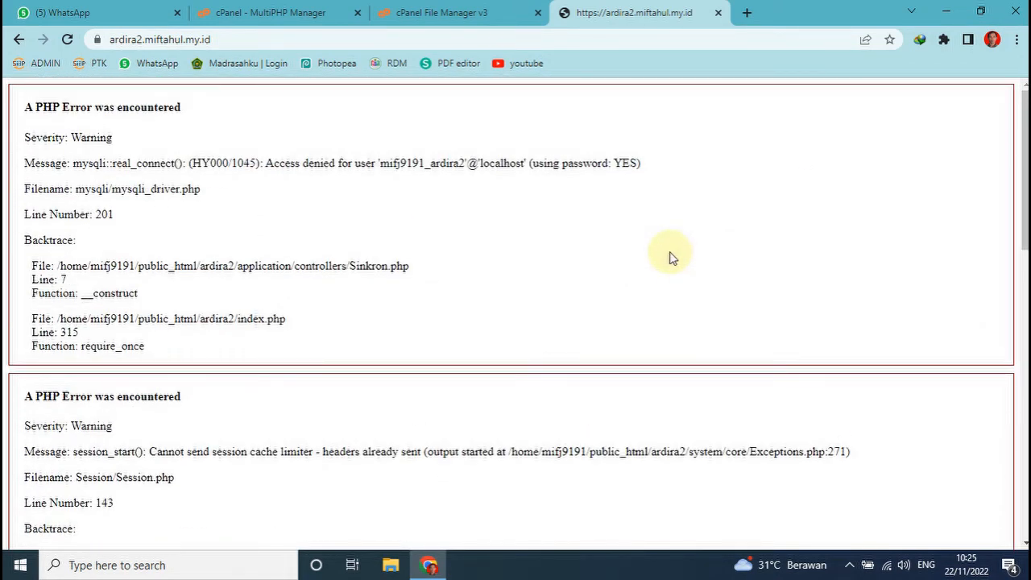
pyautogui.click(476, 12)
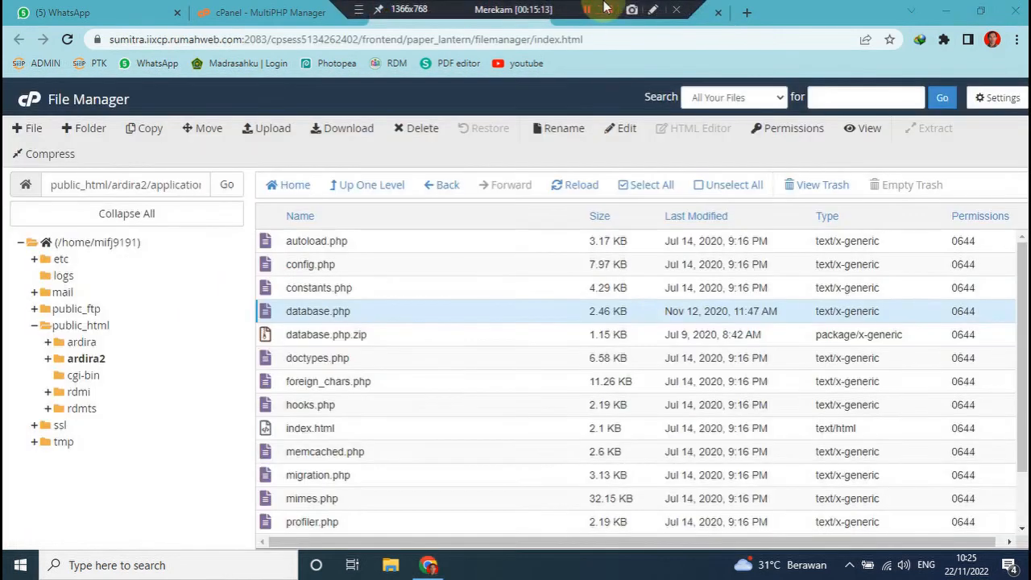
pyautogui.click(663, 22)
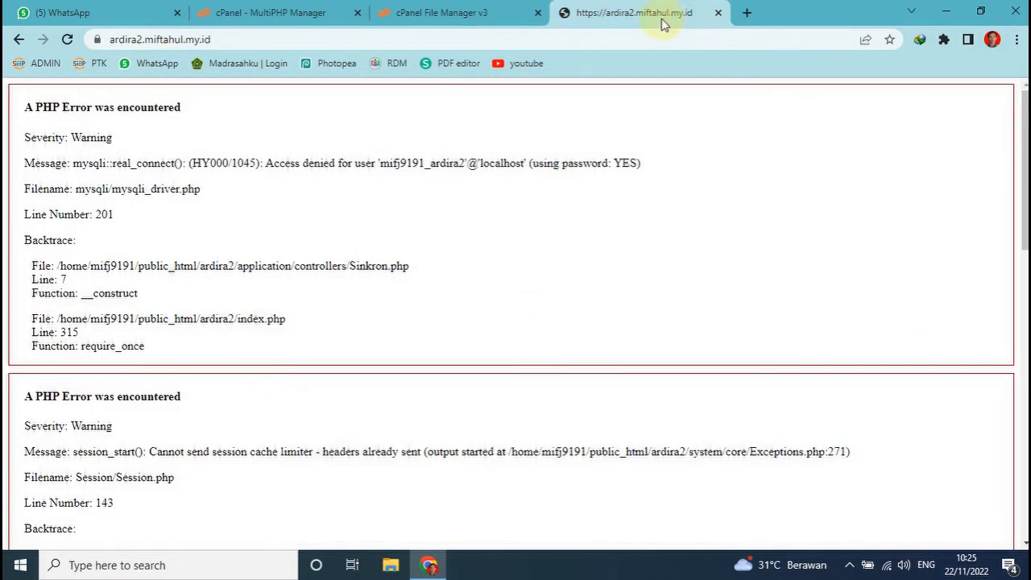
pyautogui.click(439, 12)
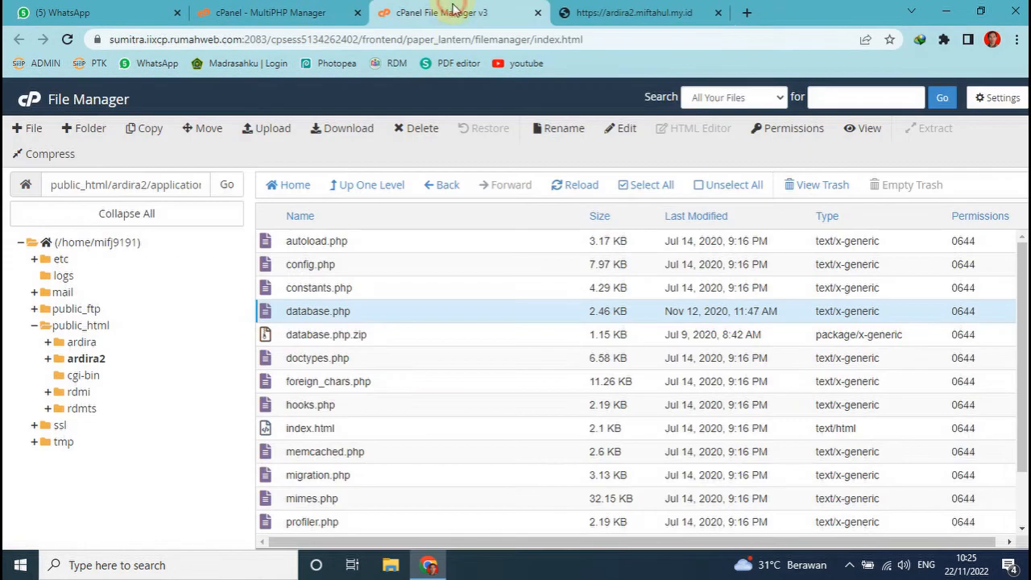
# - Open database.php in the code editor and correct the database password on line 39
pyautogui.rightClick(362, 315)
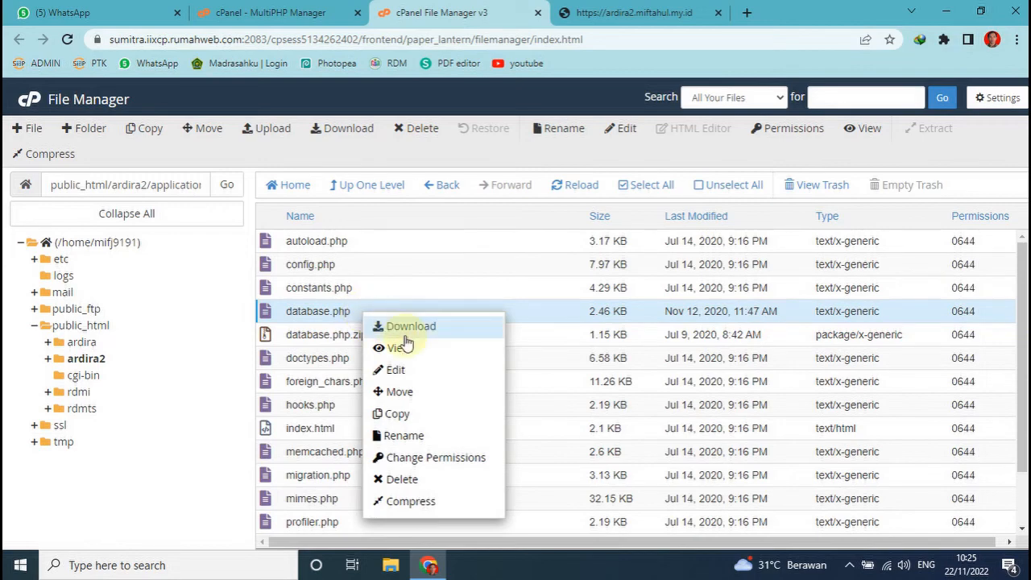
pyautogui.click(496, 327)
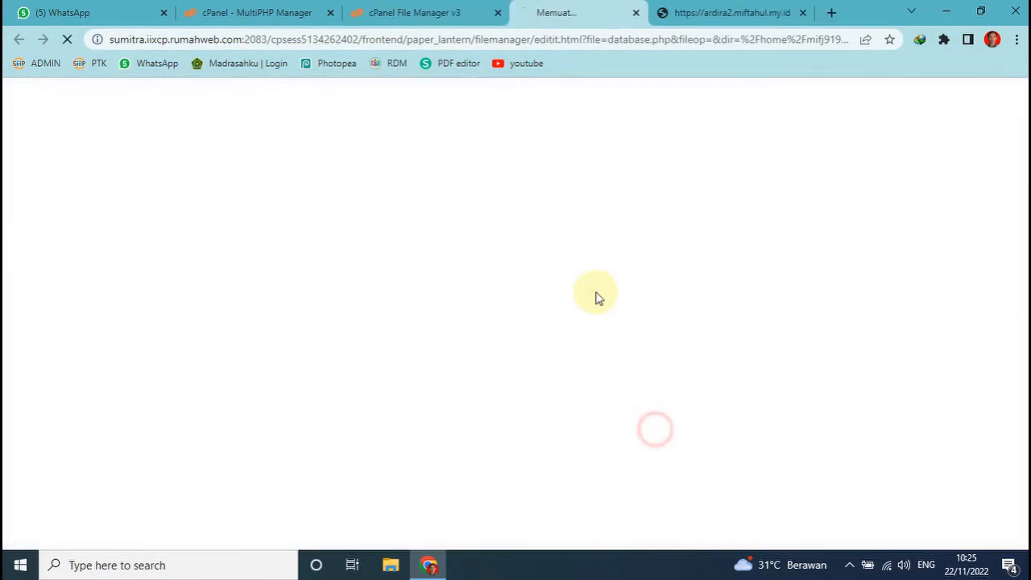
pyautogui.click(652, 429)
pyautogui.scroll(-5, 474, 331)
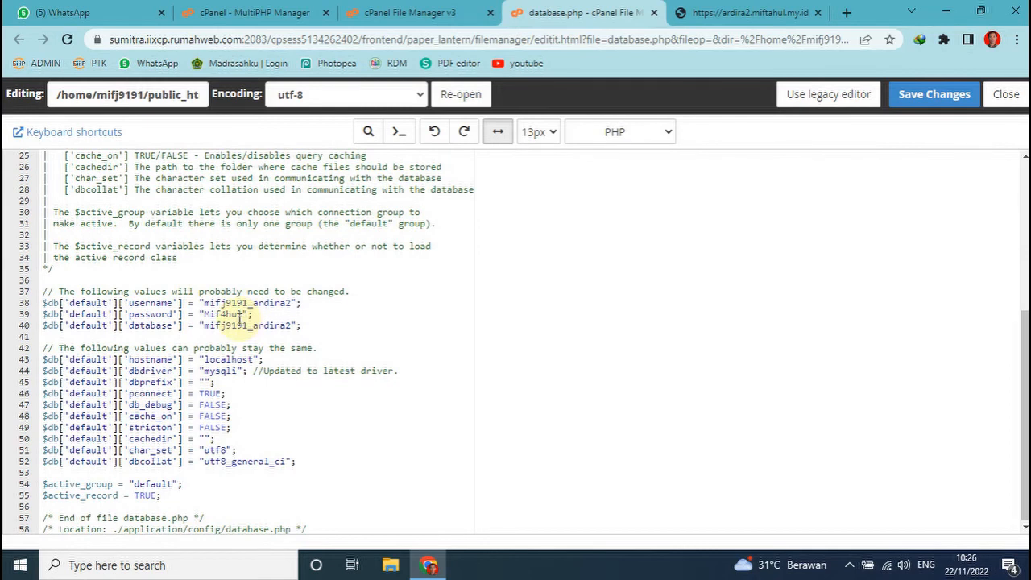
pyautogui.click(222, 313)
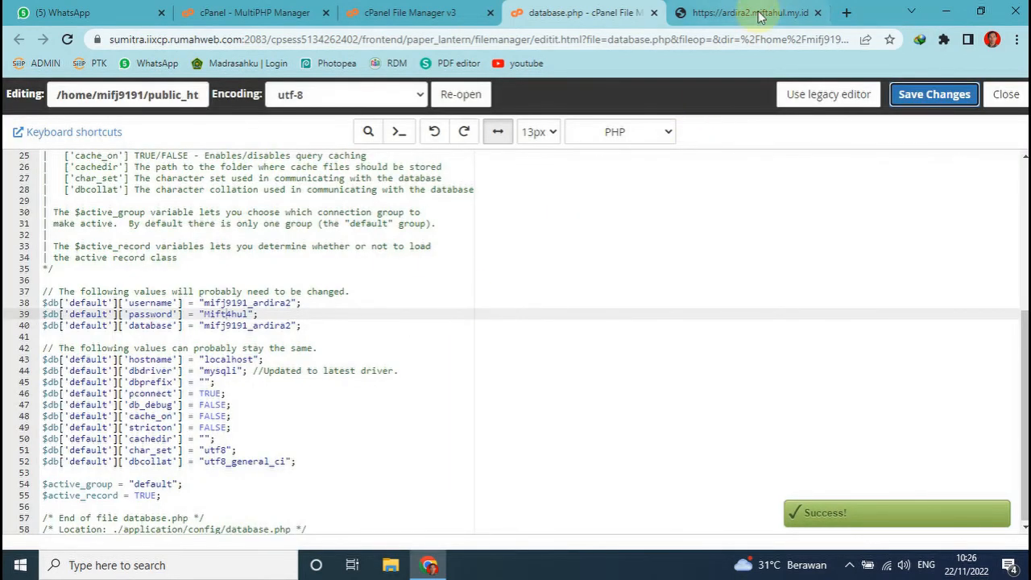
pyautogui.click(759, 14)
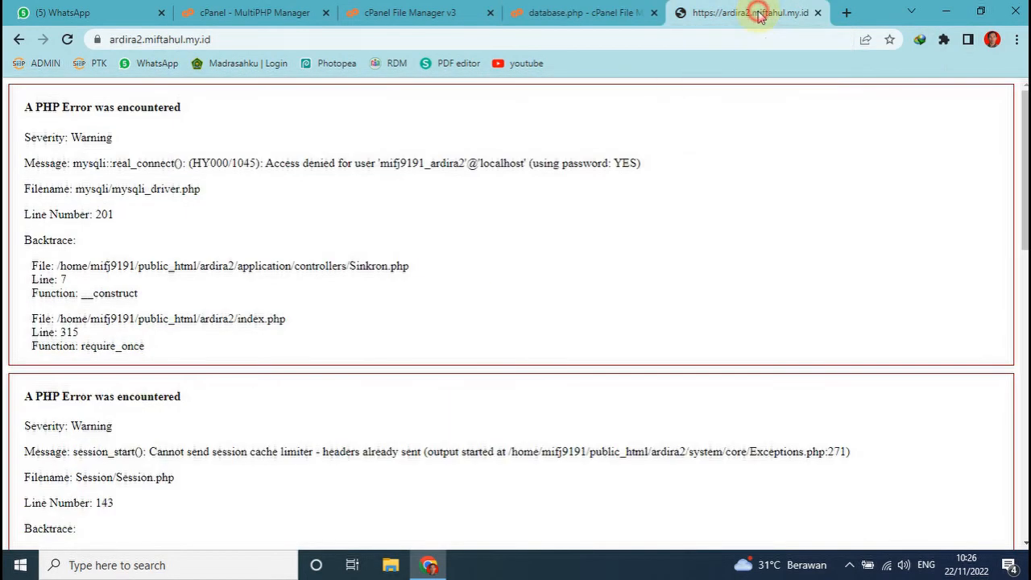
pyautogui.click(69, 39)
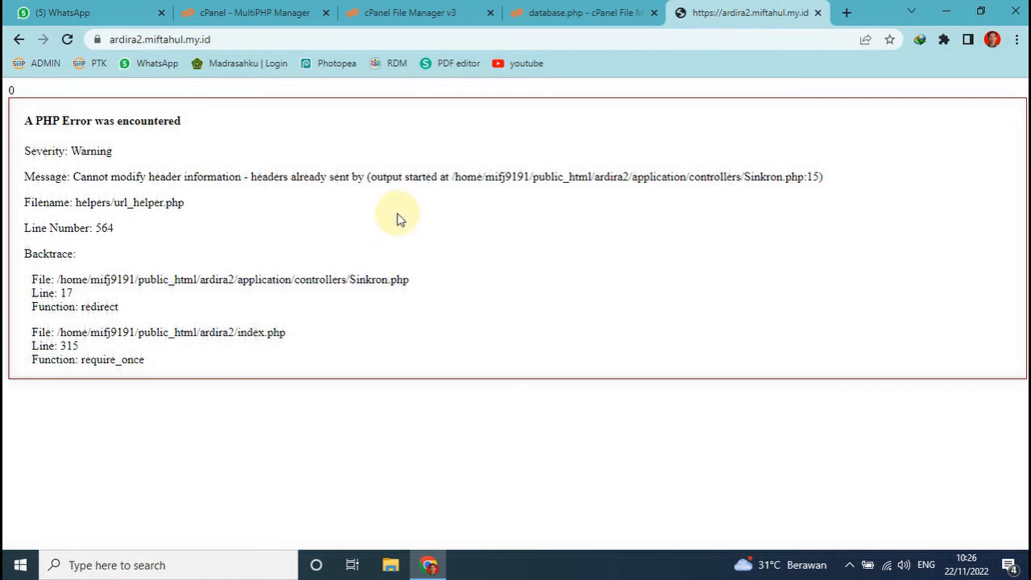
pyautogui.click(581, 13)
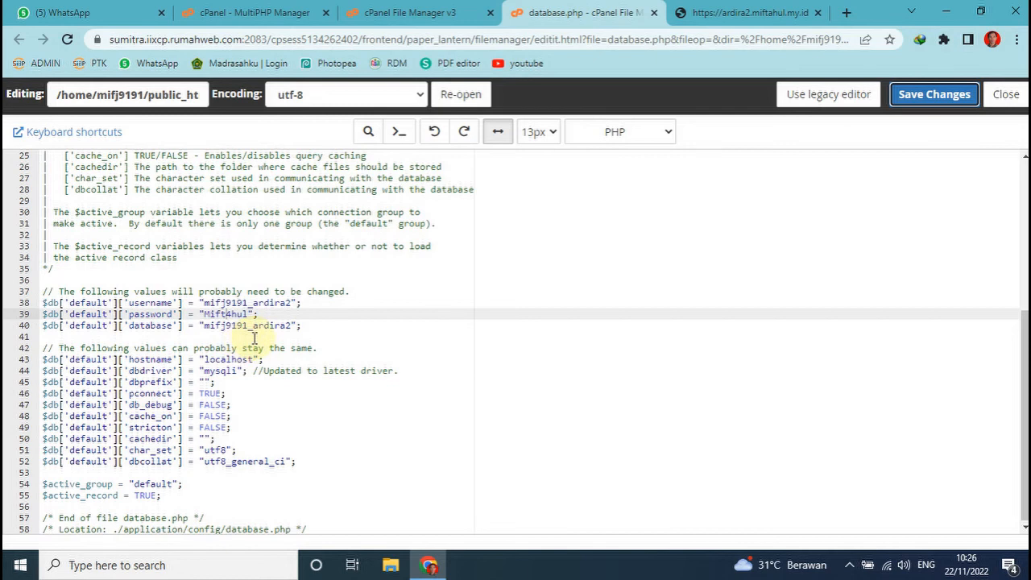
pyautogui.click(1006, 95)
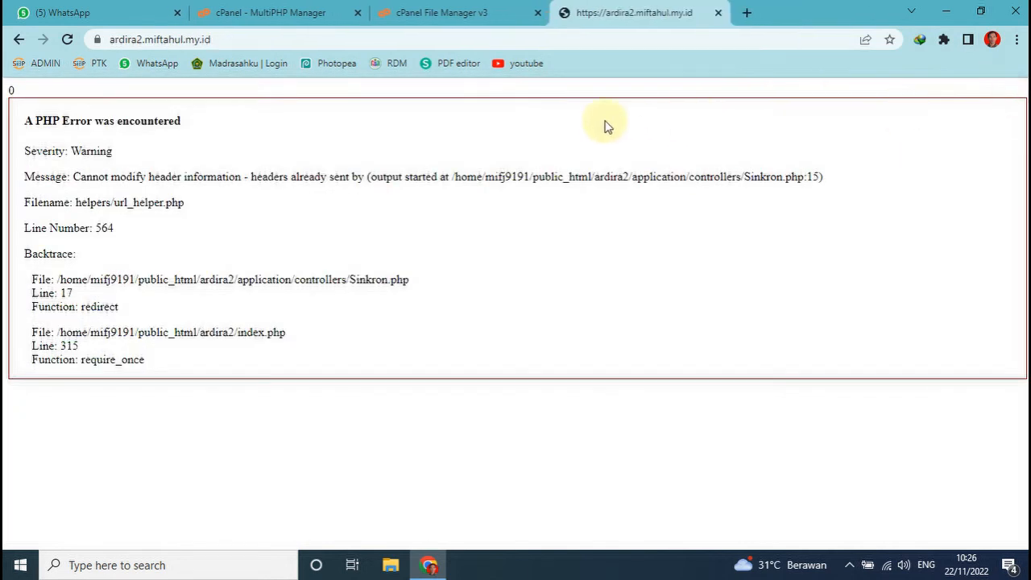
pyautogui.click(439, 13)
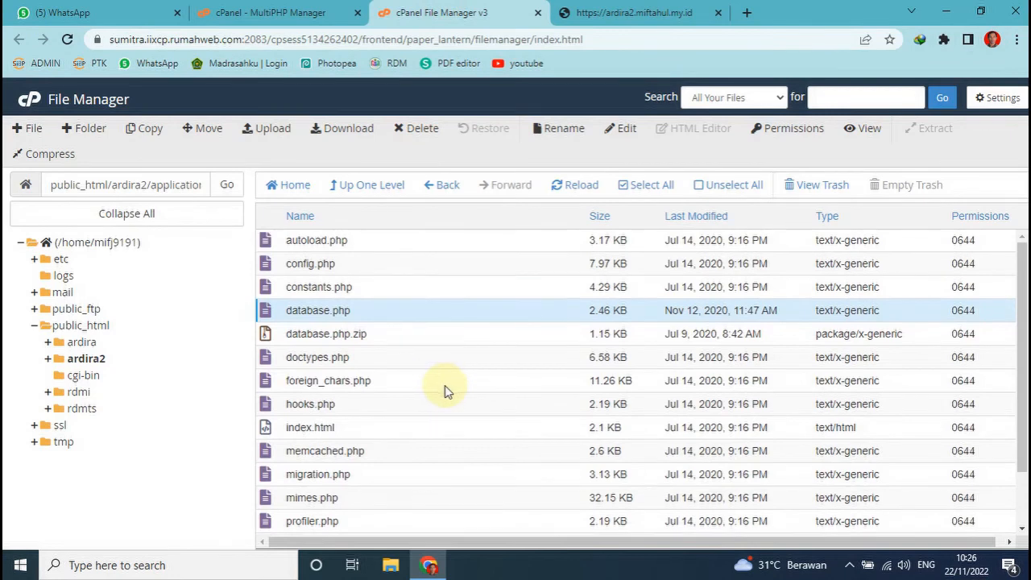
pyautogui.scroll(-2, 447, 391)
pyautogui.scroll(2, 448, 391)
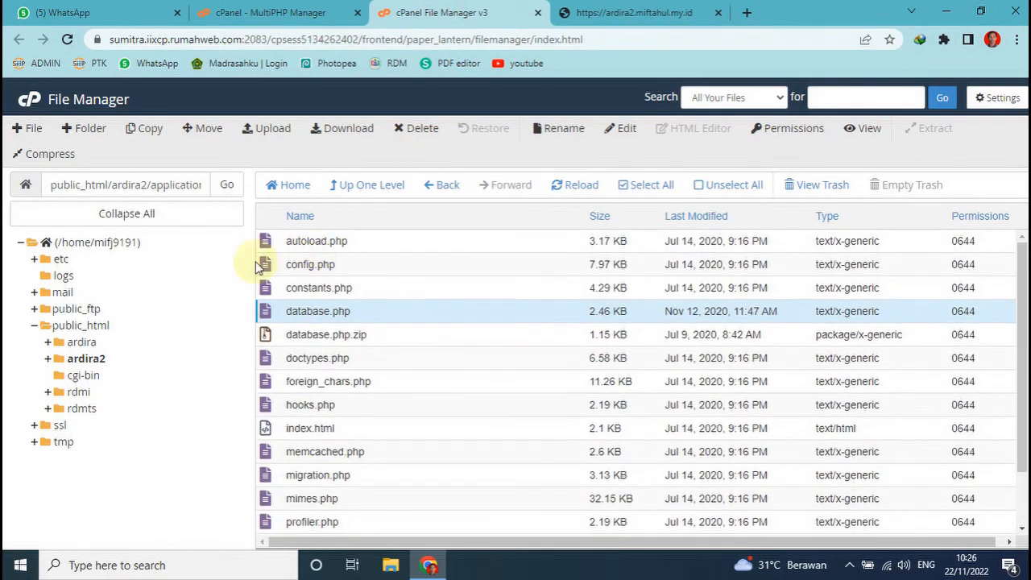
pyautogui.click(86, 360)
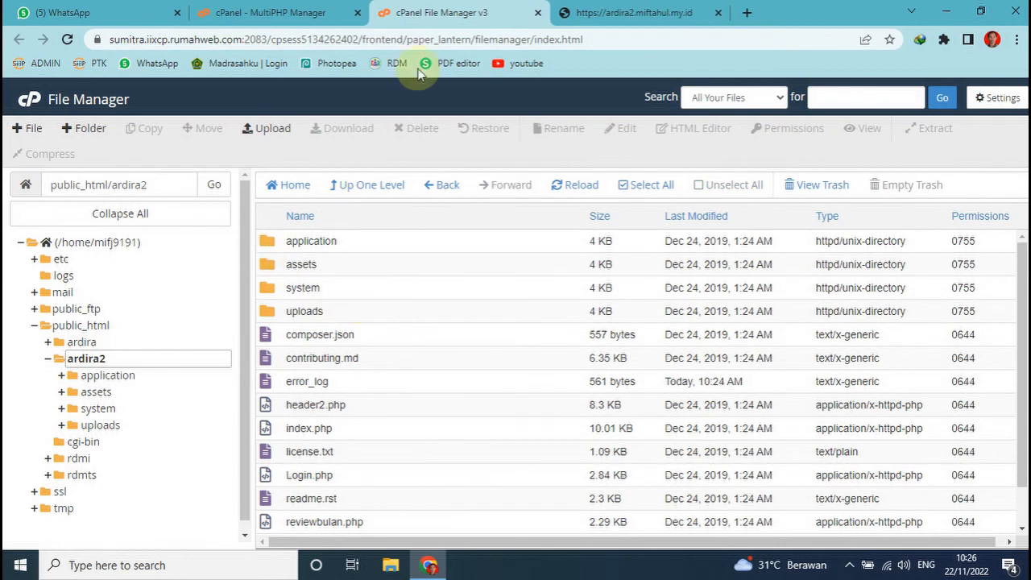
# - Leave the PHP version manager and return to the cPanel home page
pyautogui.click(270, 12)
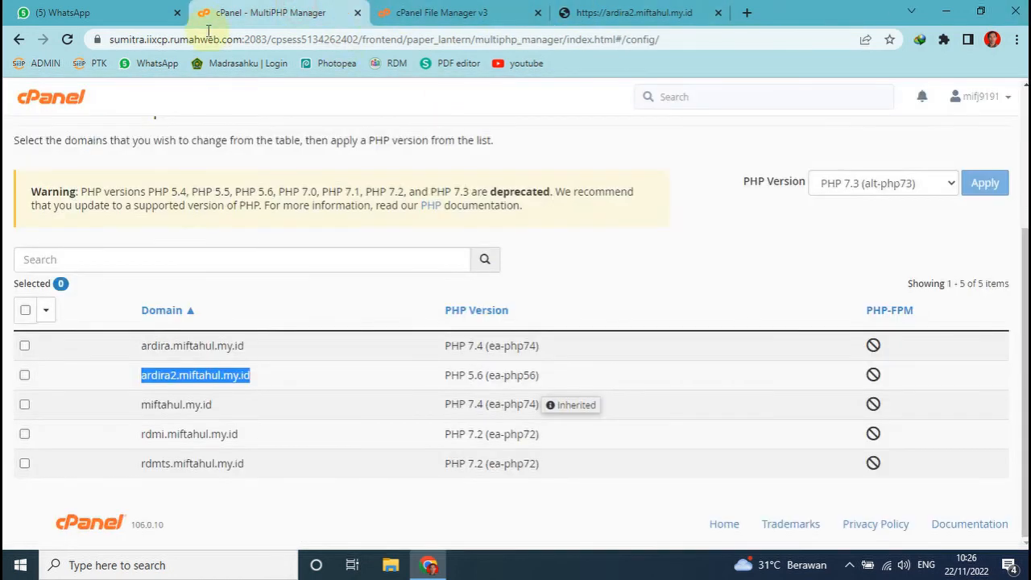
pyautogui.click(357, 385)
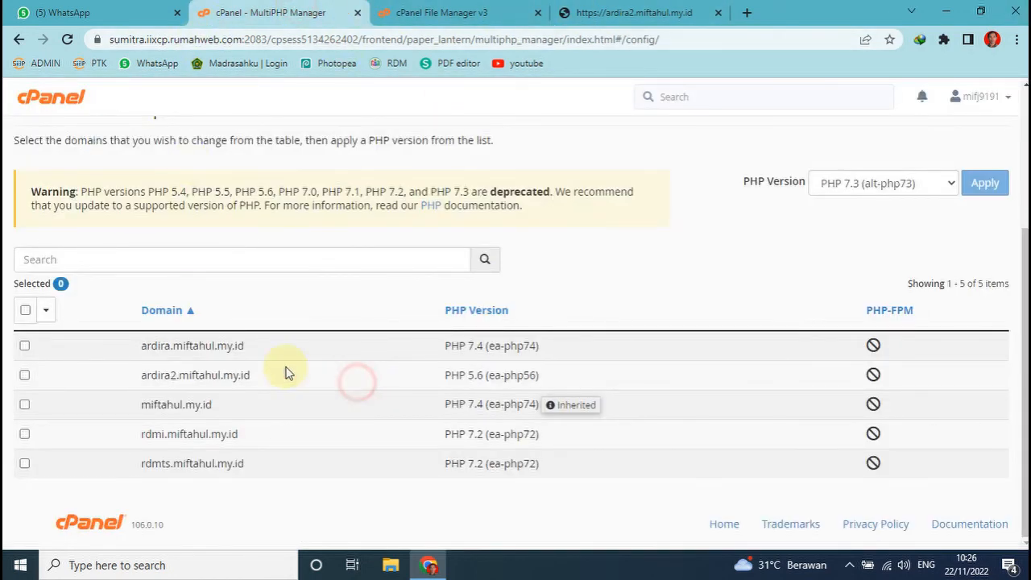
pyautogui.scroll(3, 242, 338)
pyautogui.click(48, 105)
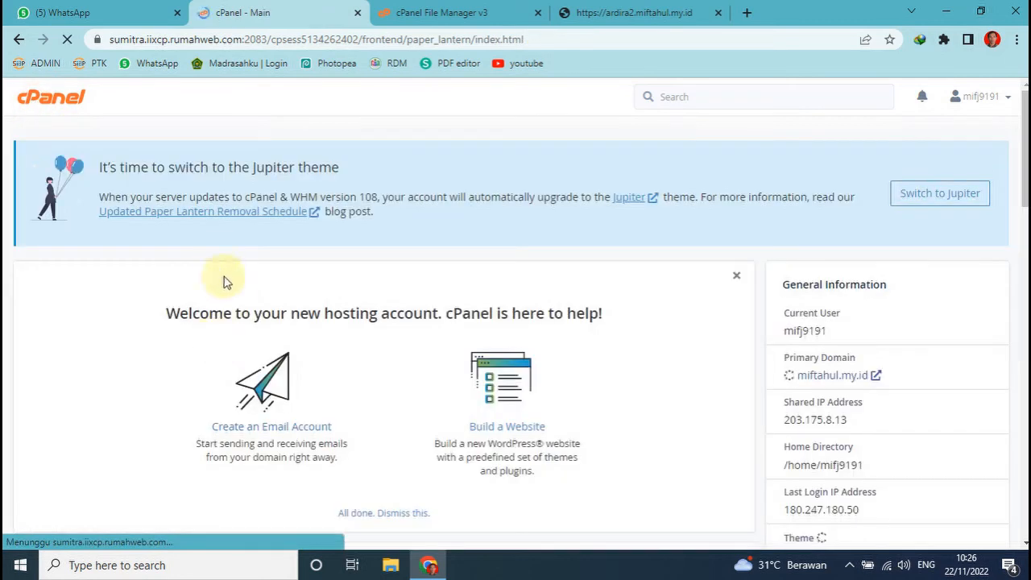
pyautogui.scroll(-6, 248, 354)
pyautogui.scroll(-2, 248, 361)
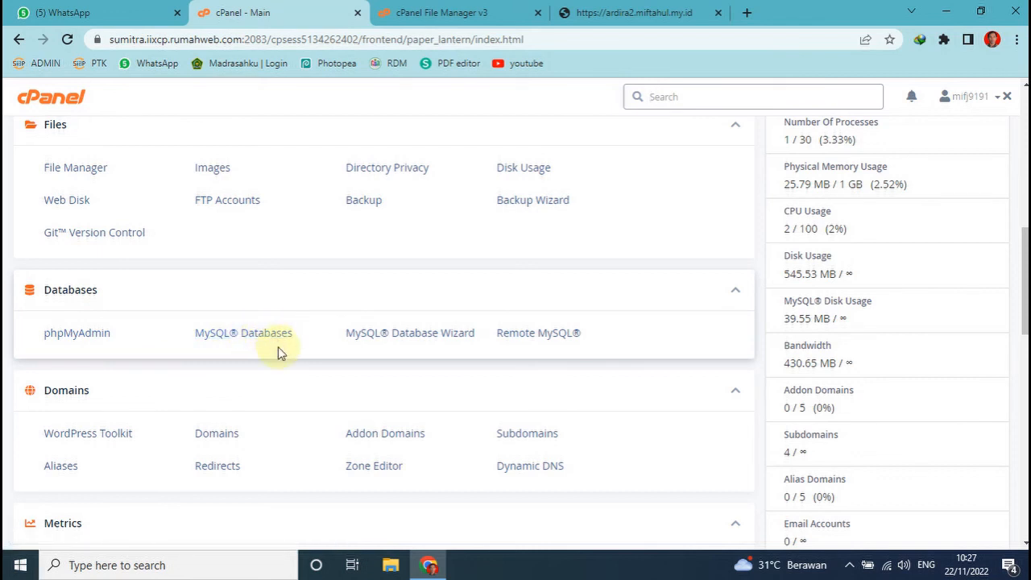
pyautogui.scroll(-3, 278, 346)
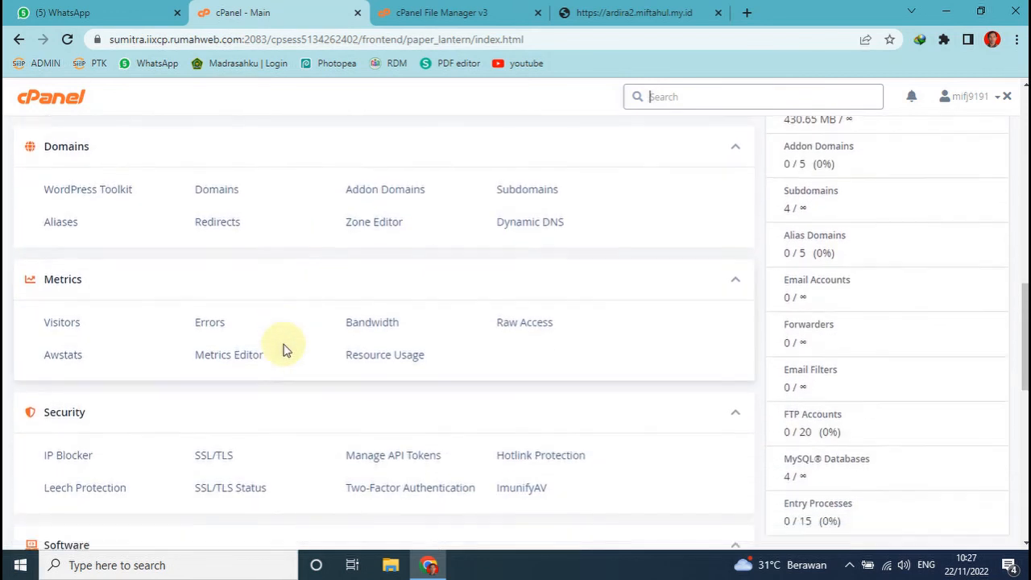
pyautogui.scroll(-2, 284, 351)
pyautogui.scroll(-2, 281, 350)
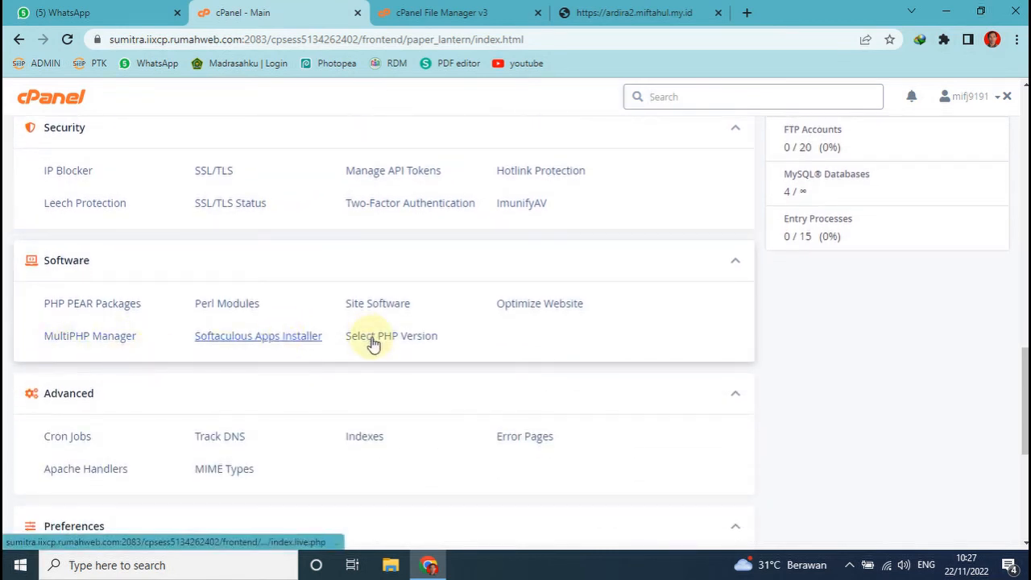
pyautogui.click(370, 338)
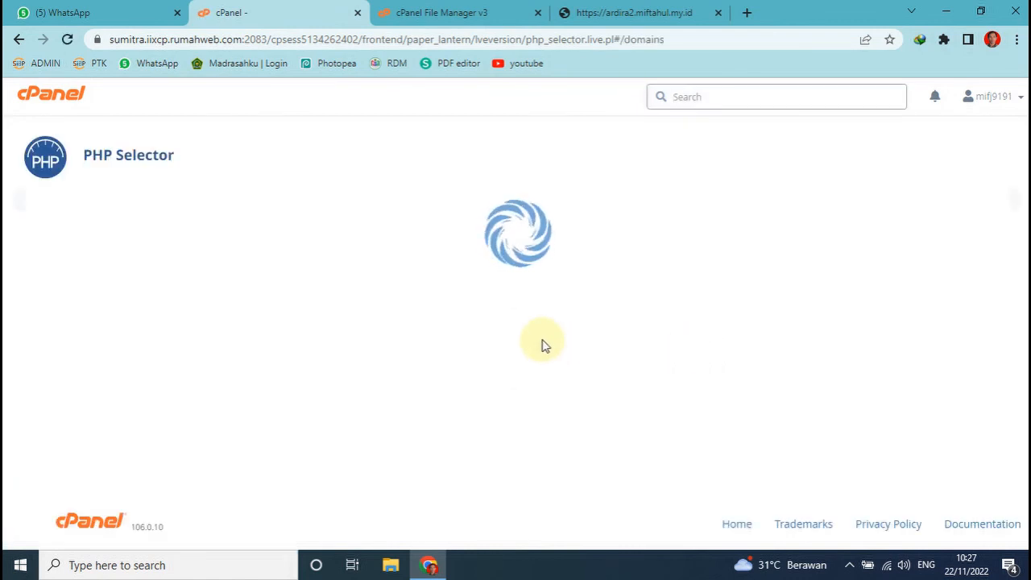
pyautogui.scroll(-2, 544, 345)
pyautogui.scroll(-2, 545, 346)
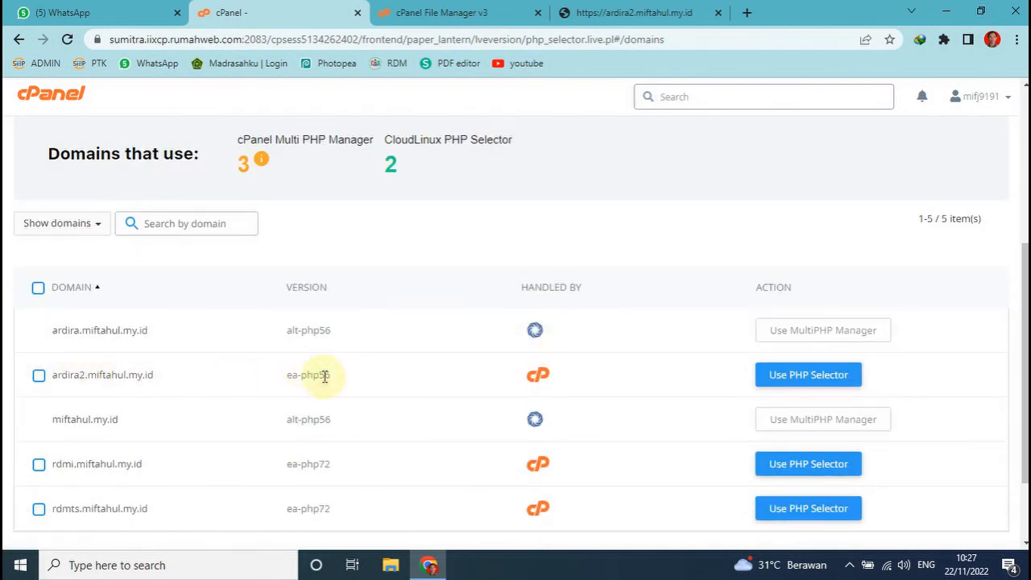
pyautogui.click(791, 376)
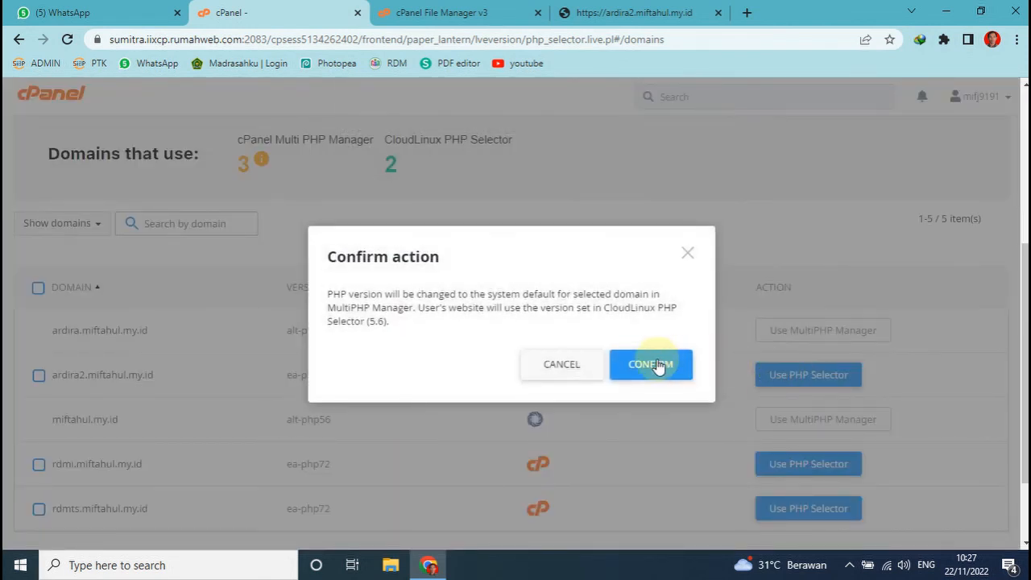
pyautogui.click(654, 364)
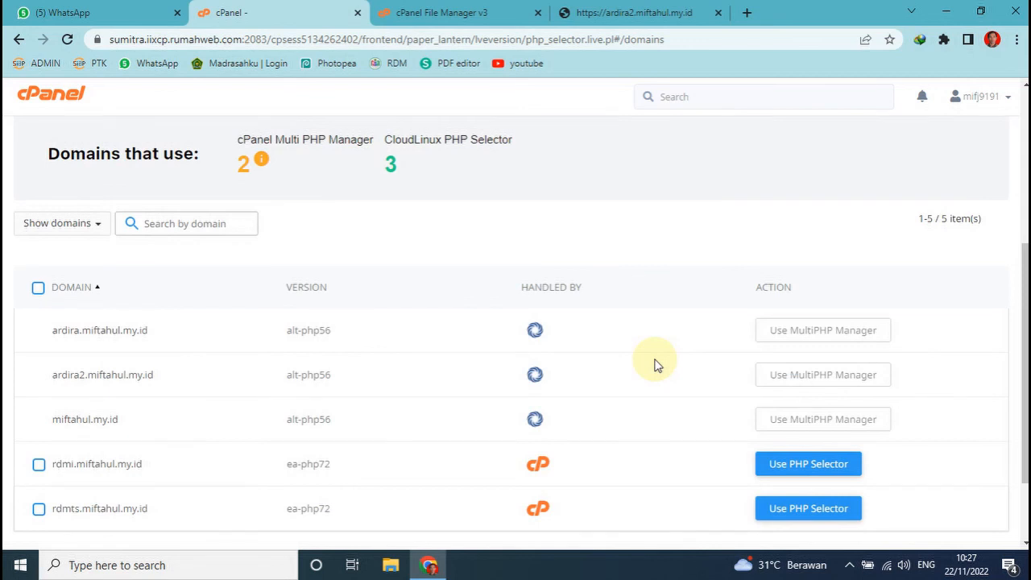
pyautogui.click(617, 12)
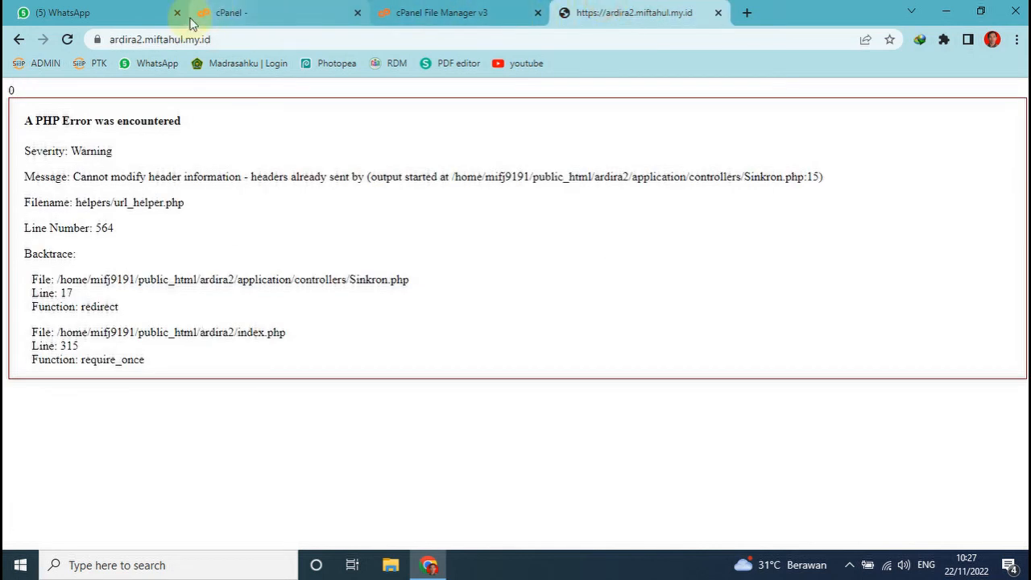
pyautogui.click(67, 39)
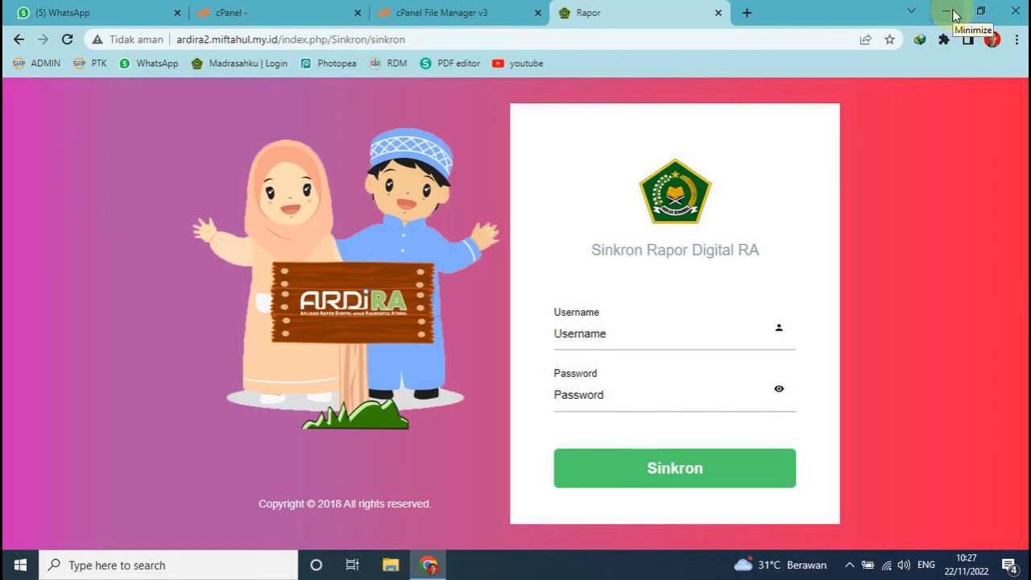
pyautogui.click(954, 13)
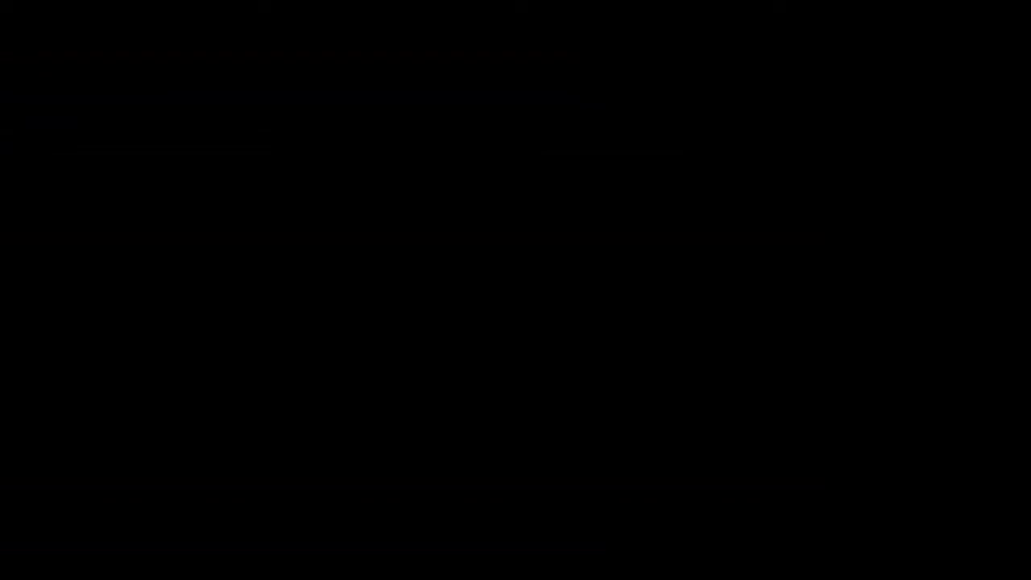